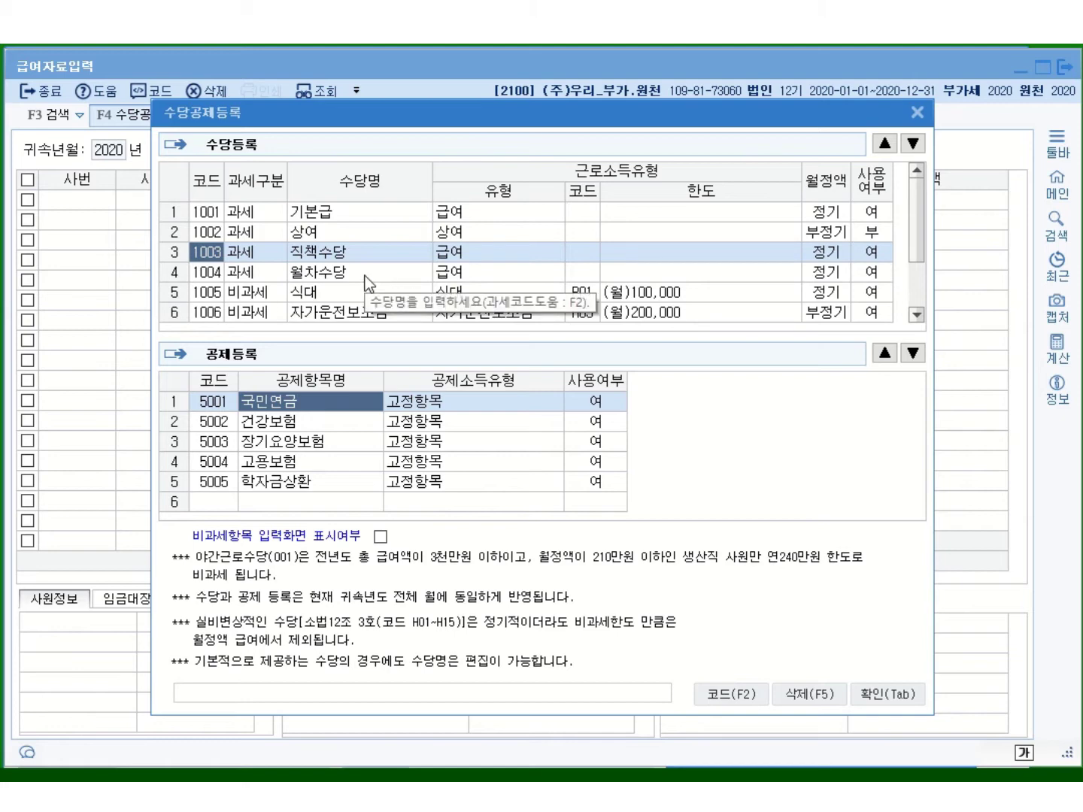
Step: Set the usage status of the 월차수당 allowance to 부
left_click(874, 275)
left_click(808, 255)
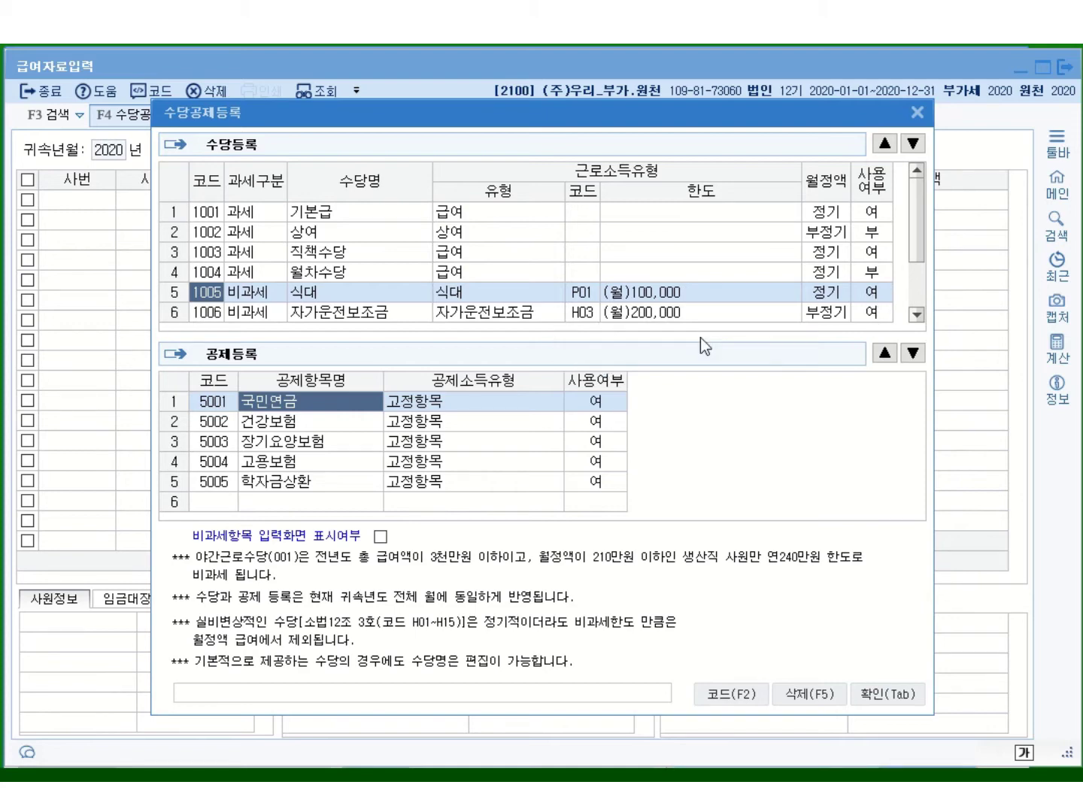
Step: Add a 비과세 allowance named 육아수당 in the first empty row of the allowance list
left_click(916, 314)
left_click(917, 314)
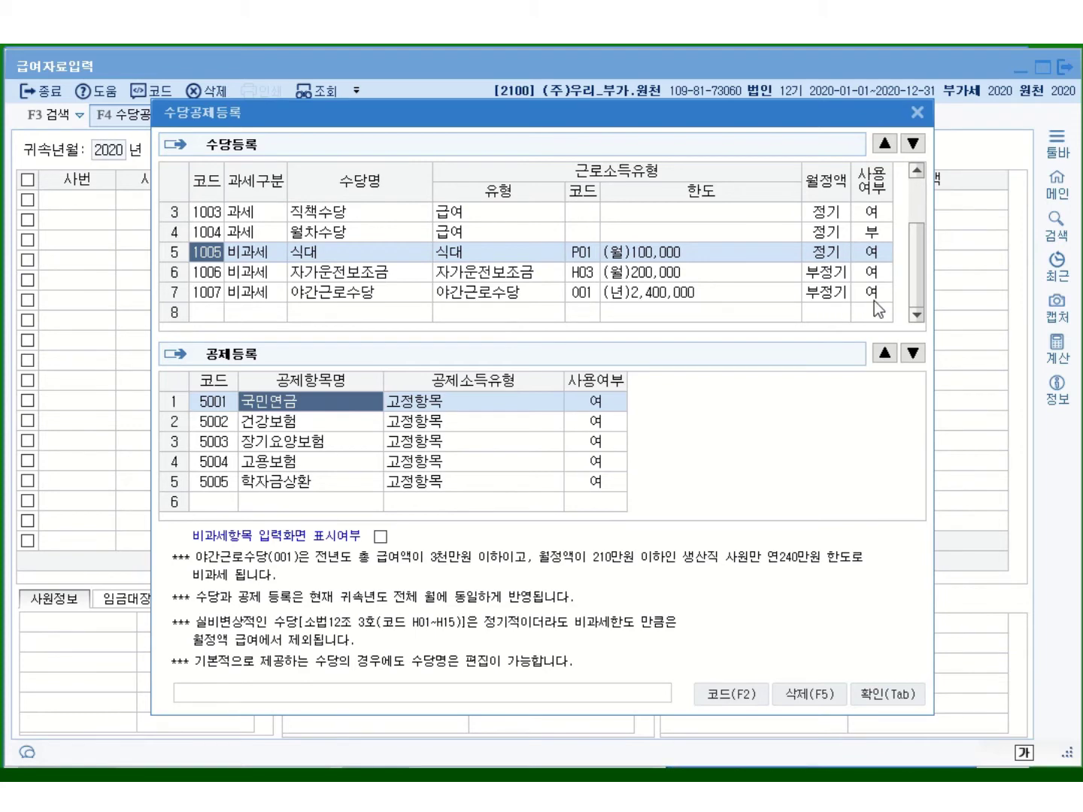
left_click(246, 311)
left_click(315, 308)
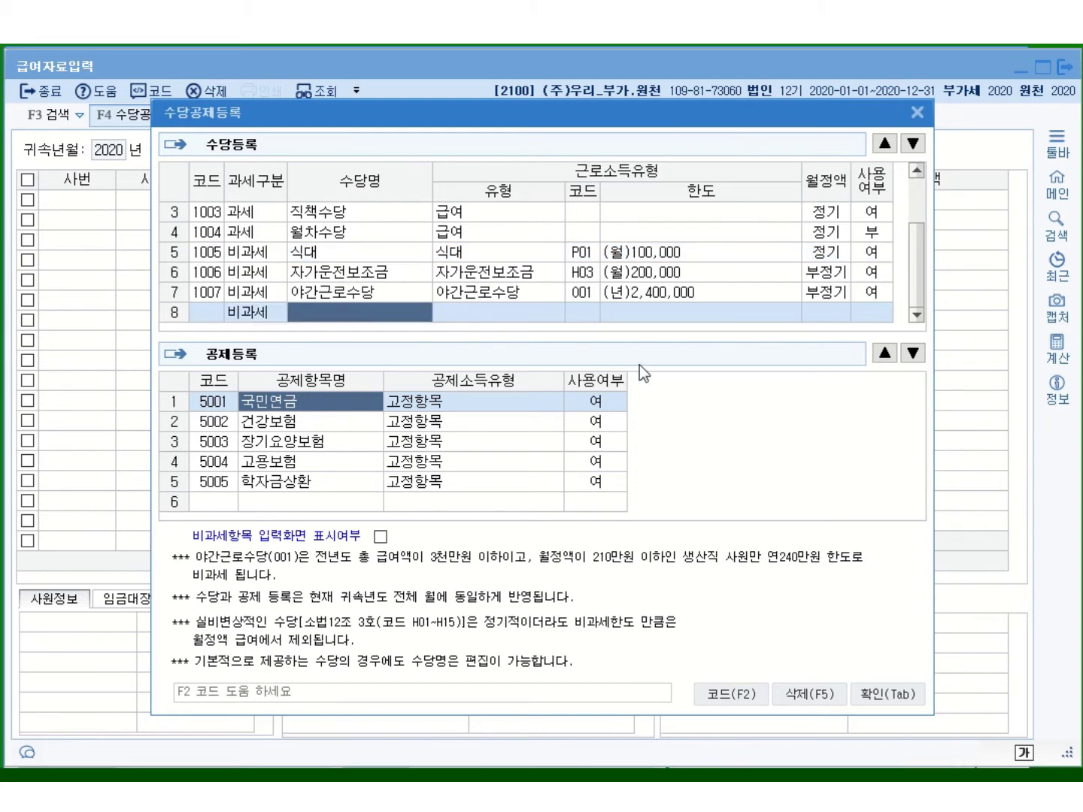
type("ㅇㅠㄱ")
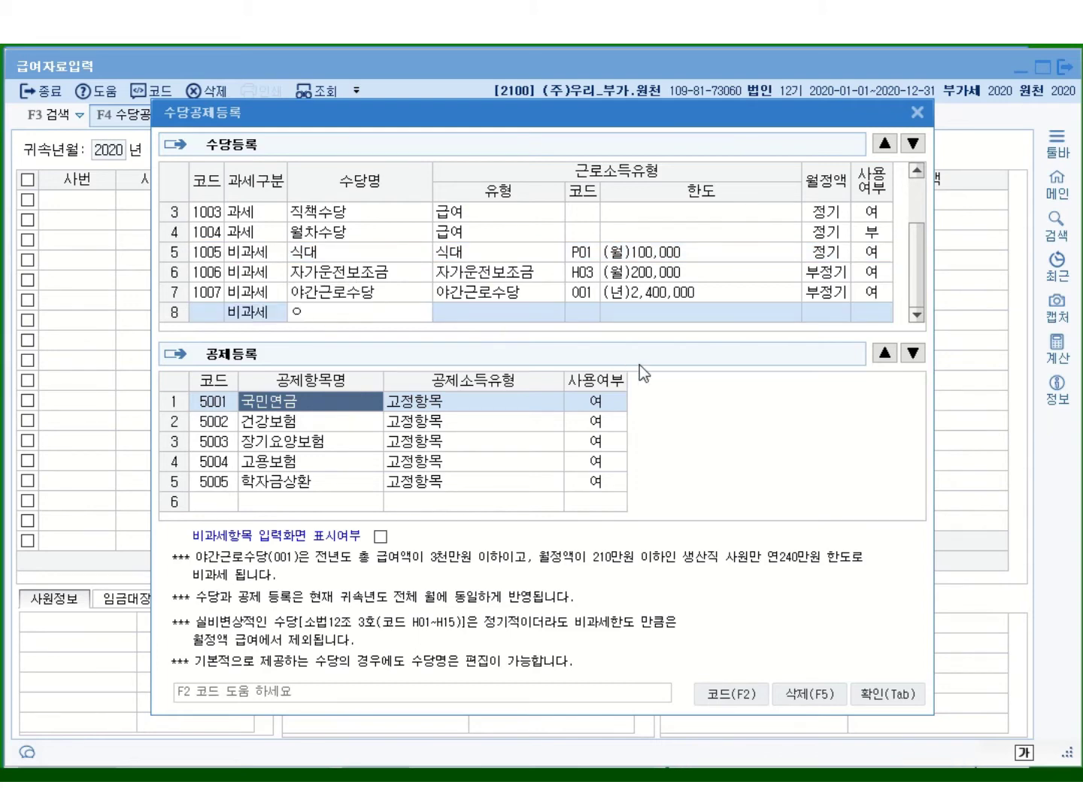
type("ㅇㅏㅎ")
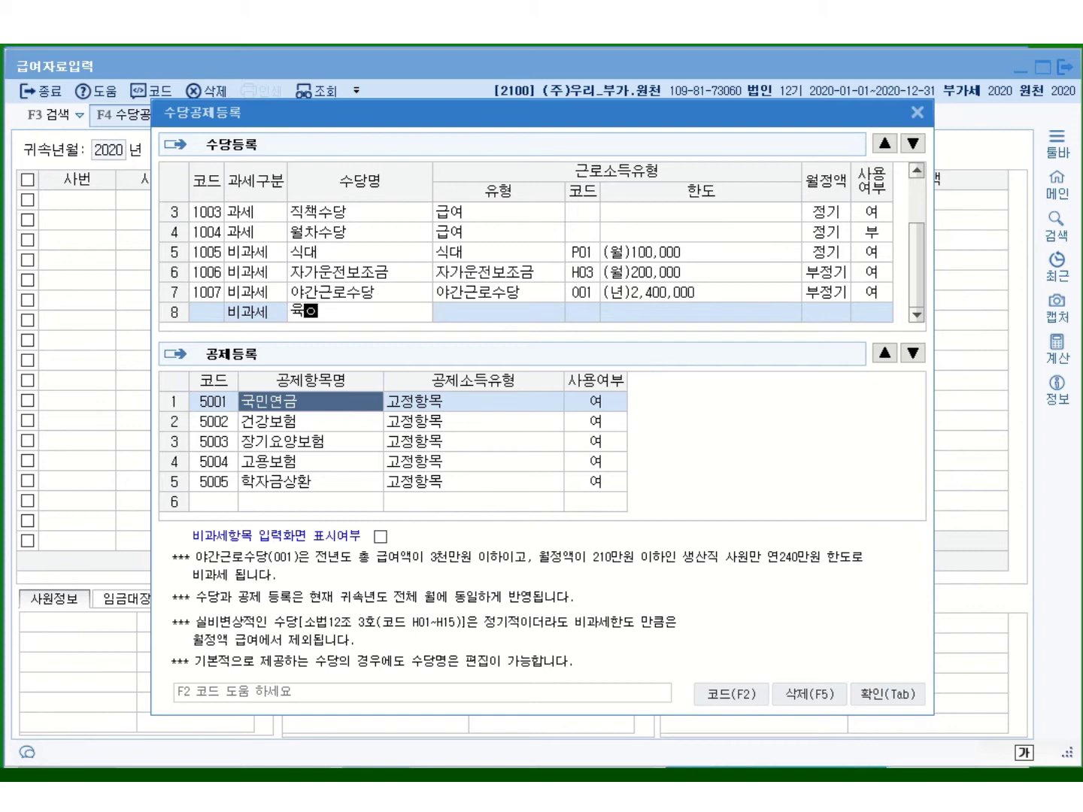
type("ㄷㅏㅇ")
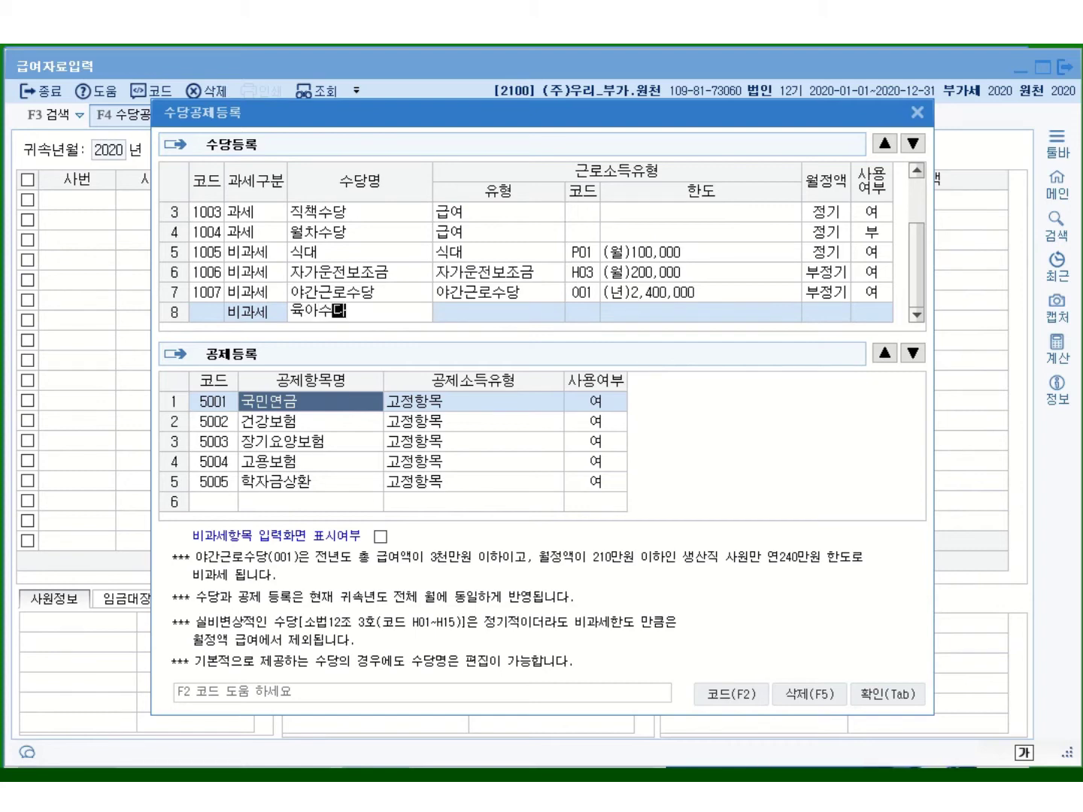
key("Return")
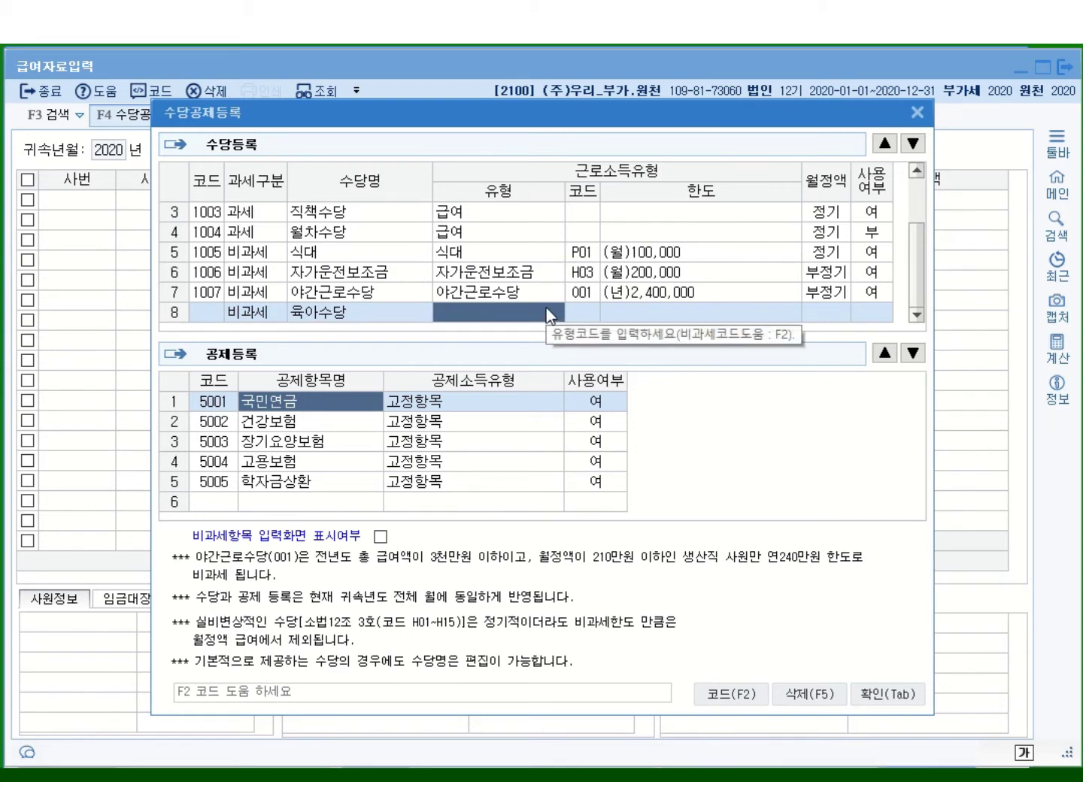
Step: Search the non-taxable codes for 육 and assign type Q01 육아수당 to the new allowance
key("F2")
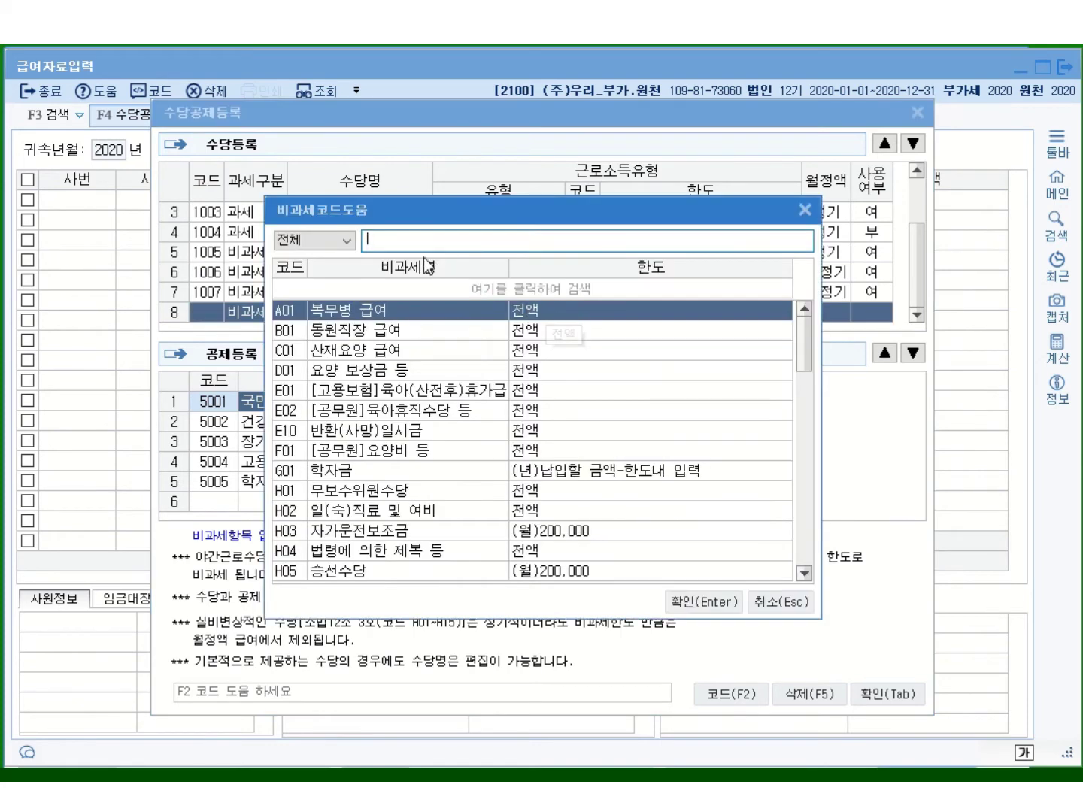
type("ㅇ")
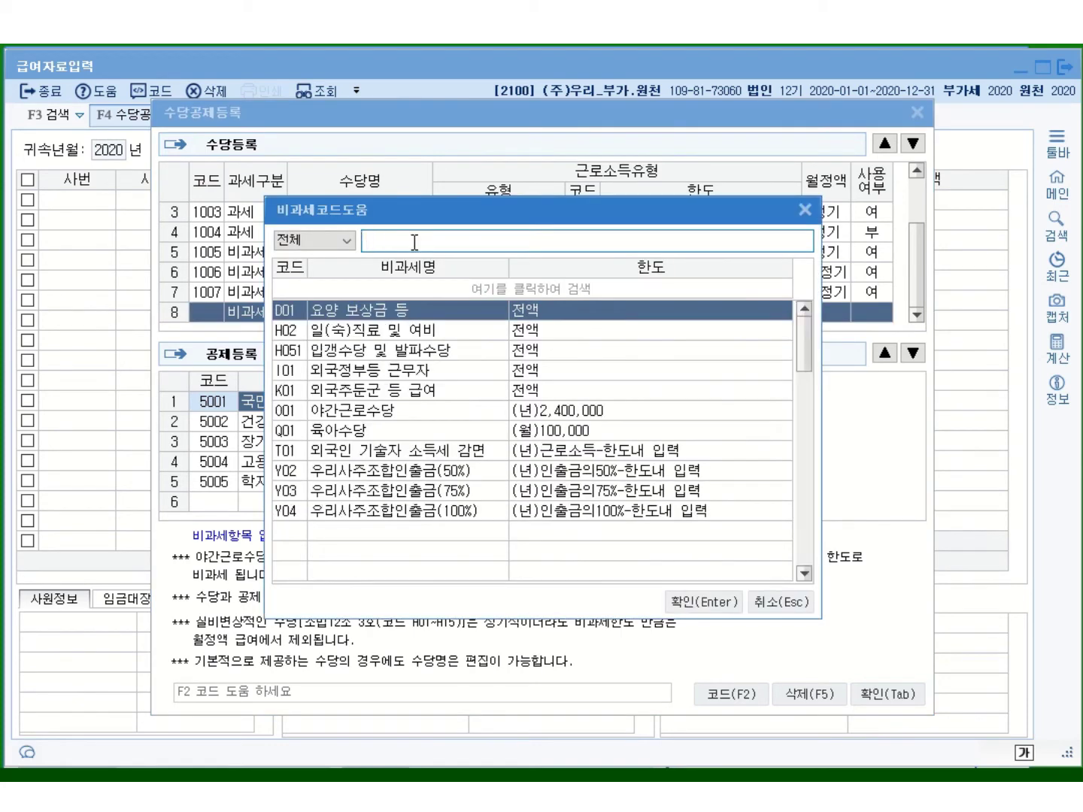
key("BackSpace")
type("육")
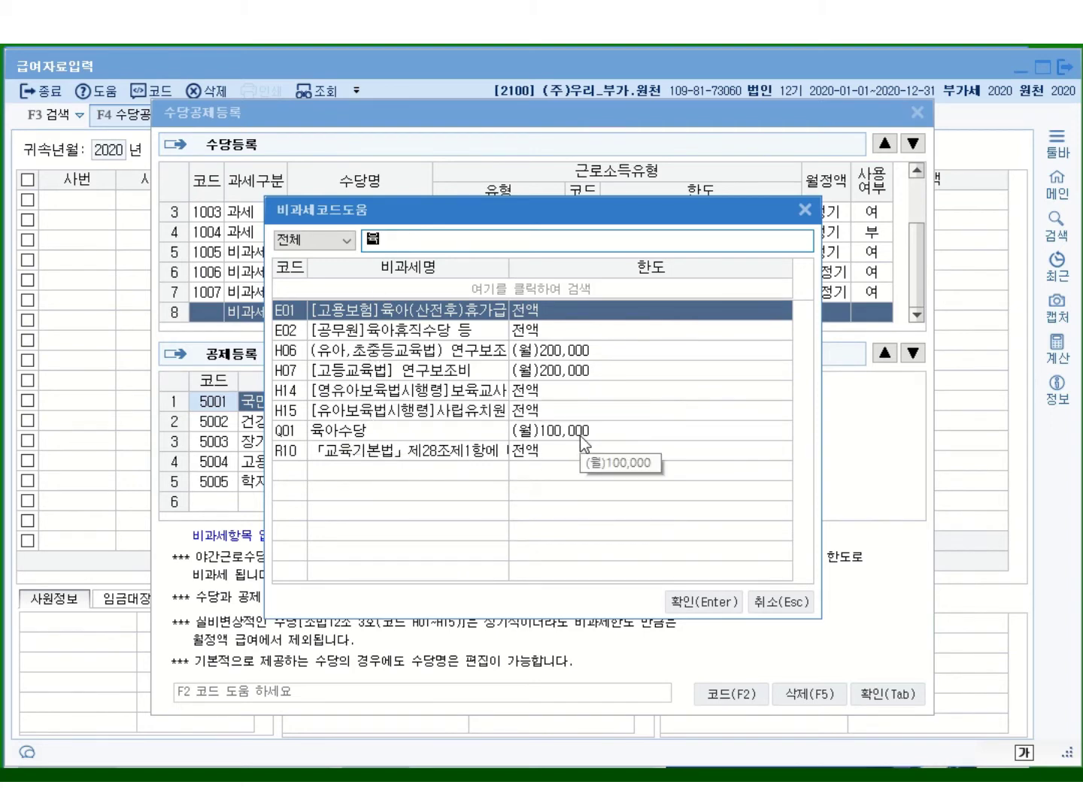
left_click(359, 431)
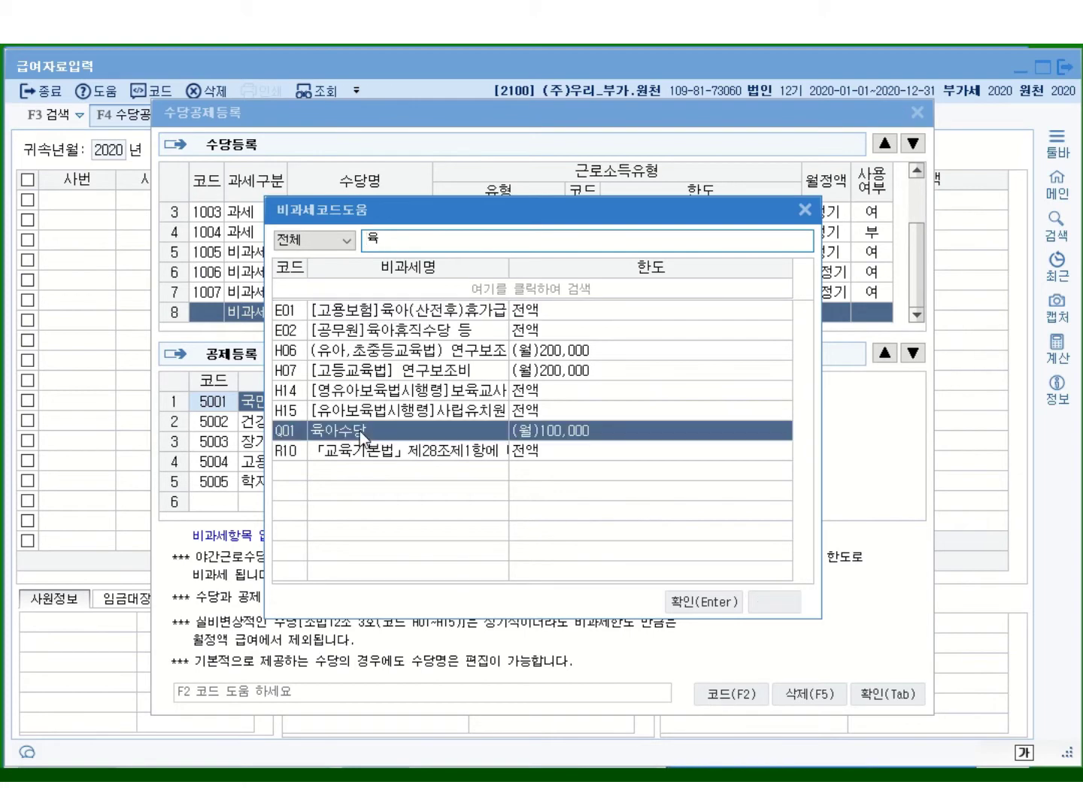
left_click(720, 609)
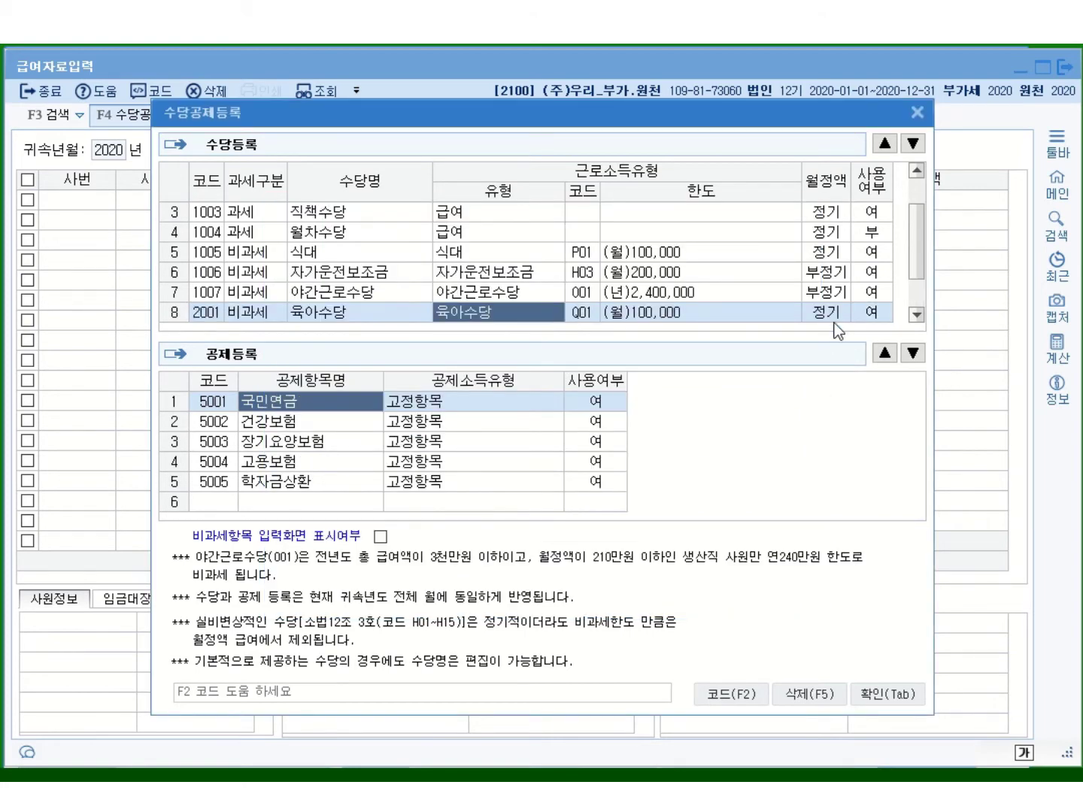
Step: Add a 비과세 allowance named 국외근로수당 in the next empty row of the allowance list
left_click(916, 314)
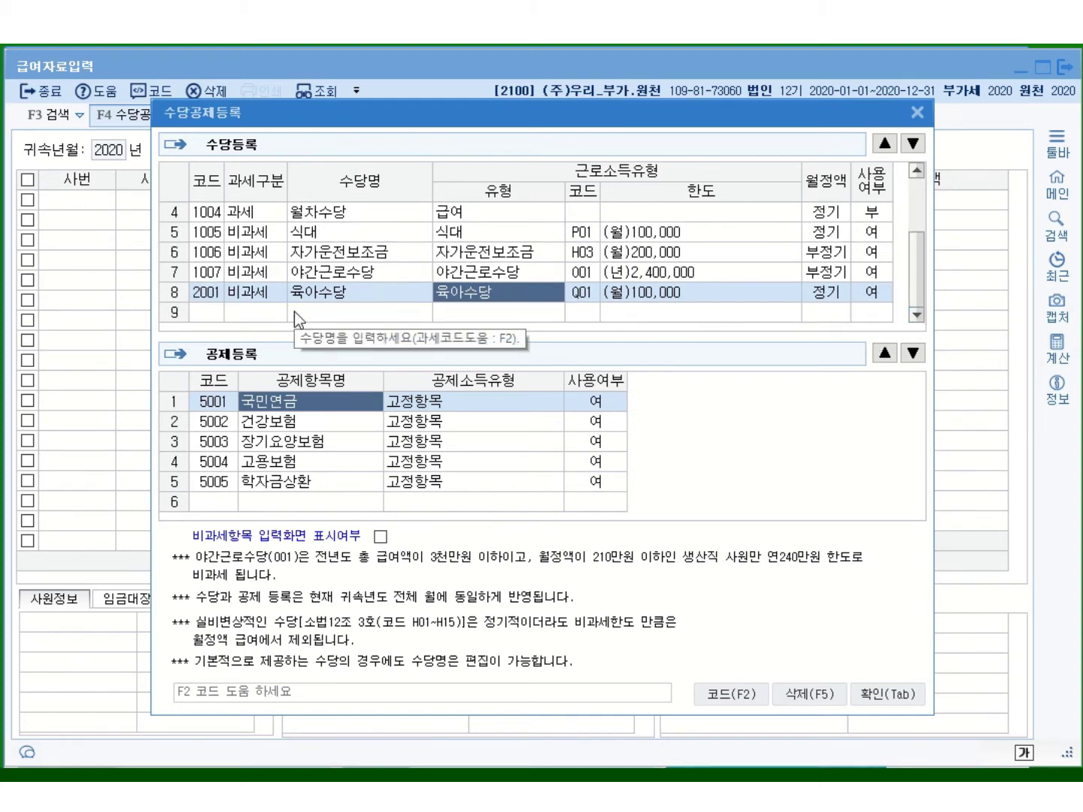
left_click(267, 307)
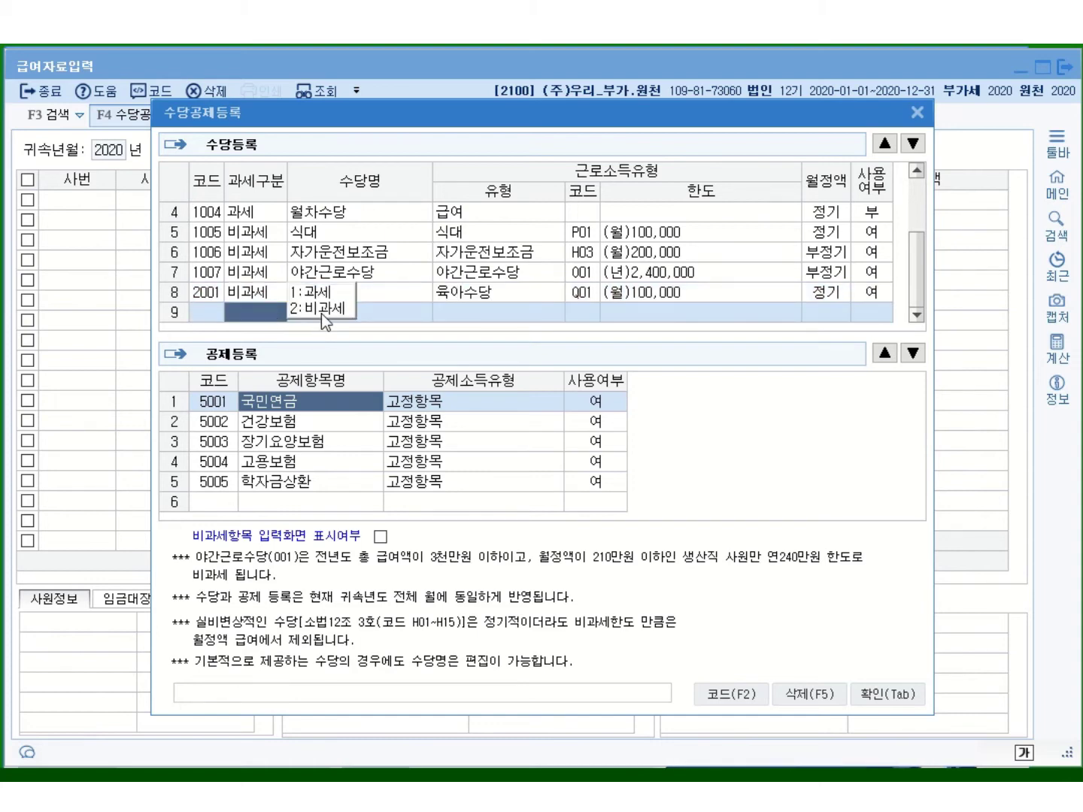
left_click(322, 311)
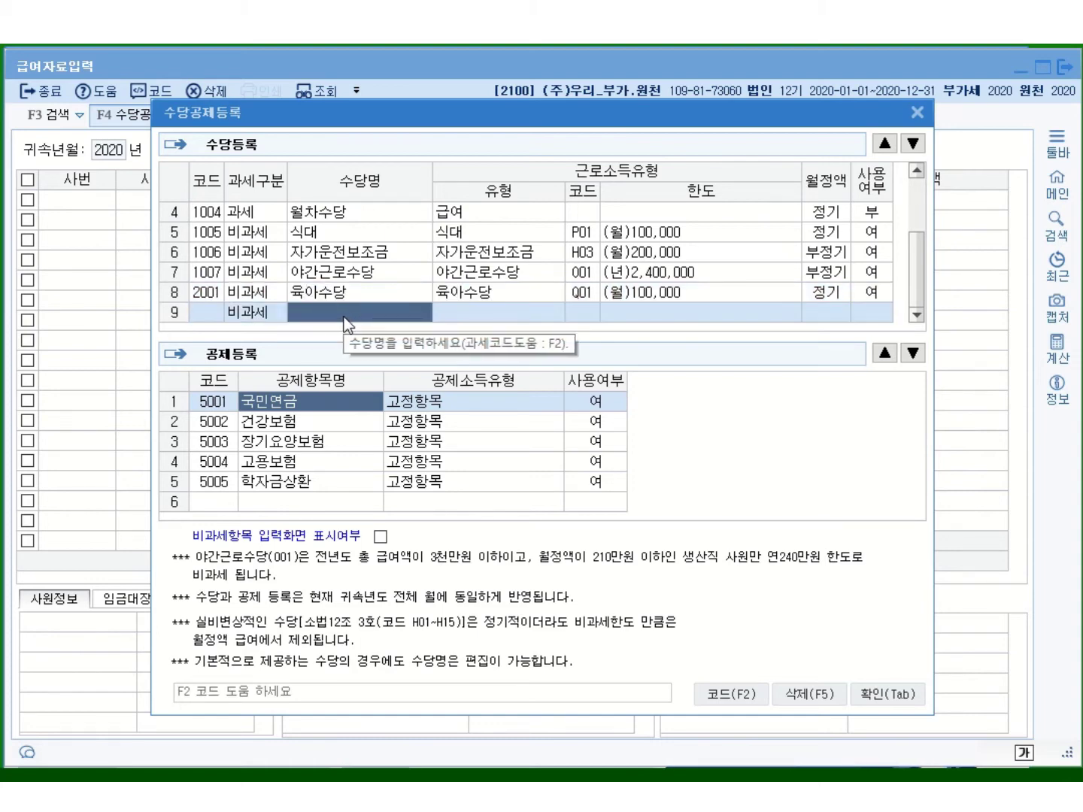
left_click(344, 314)
type("국ㅇ")
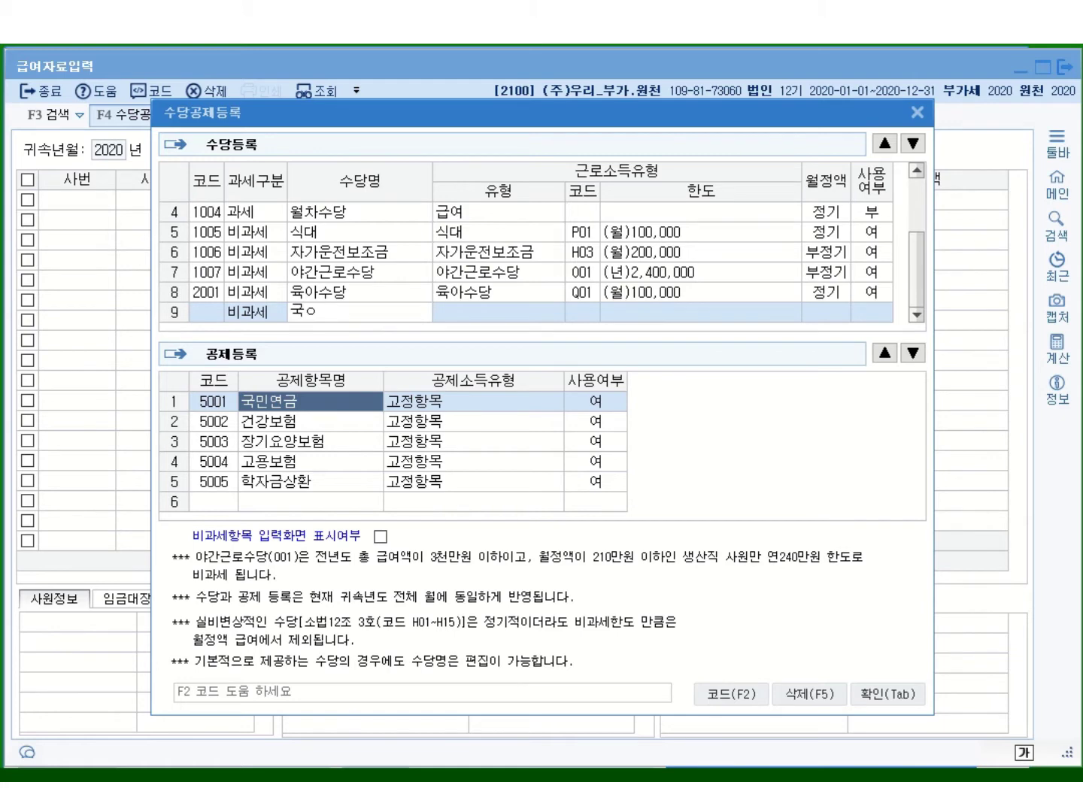
type("ㅚ")
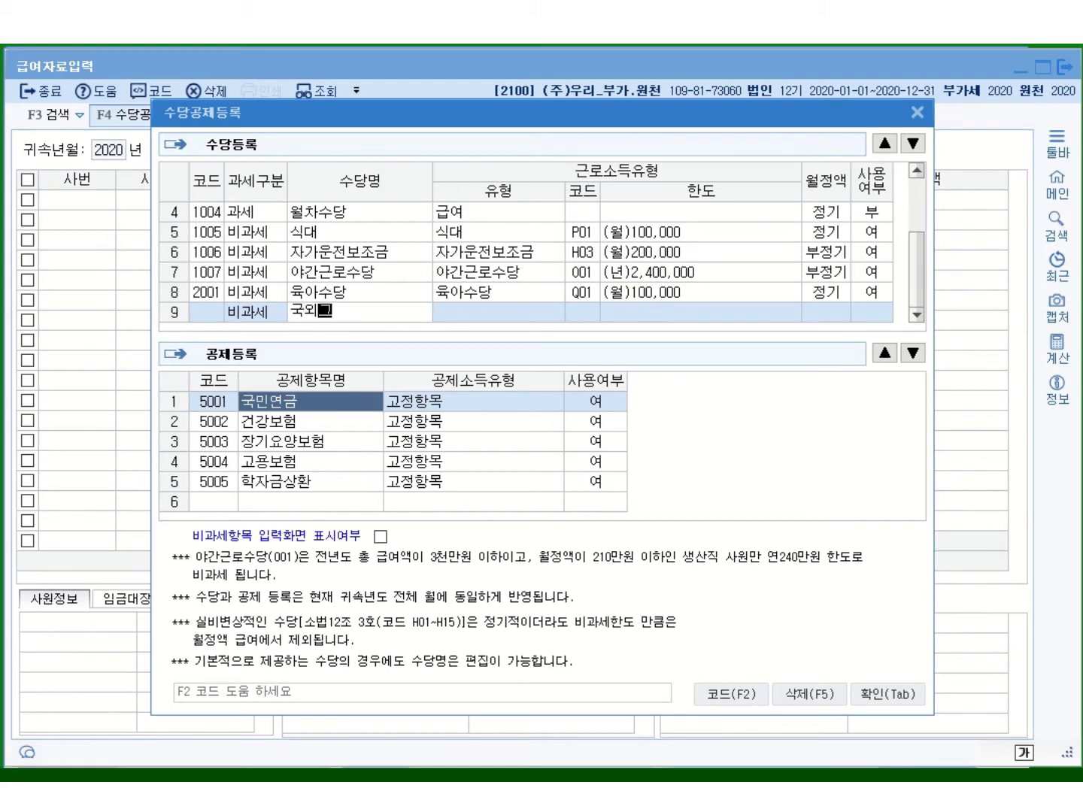
type("근ㄹㅗ수ㄷ")
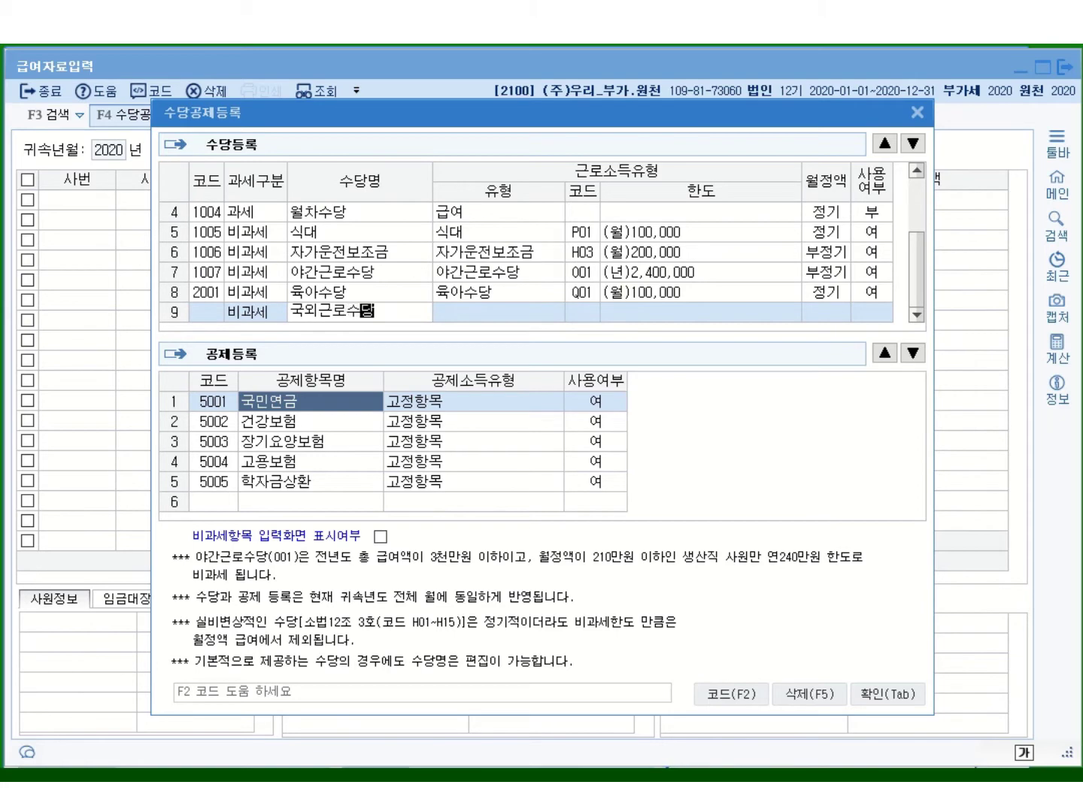
type("ㅏㅇ")
key("Return")
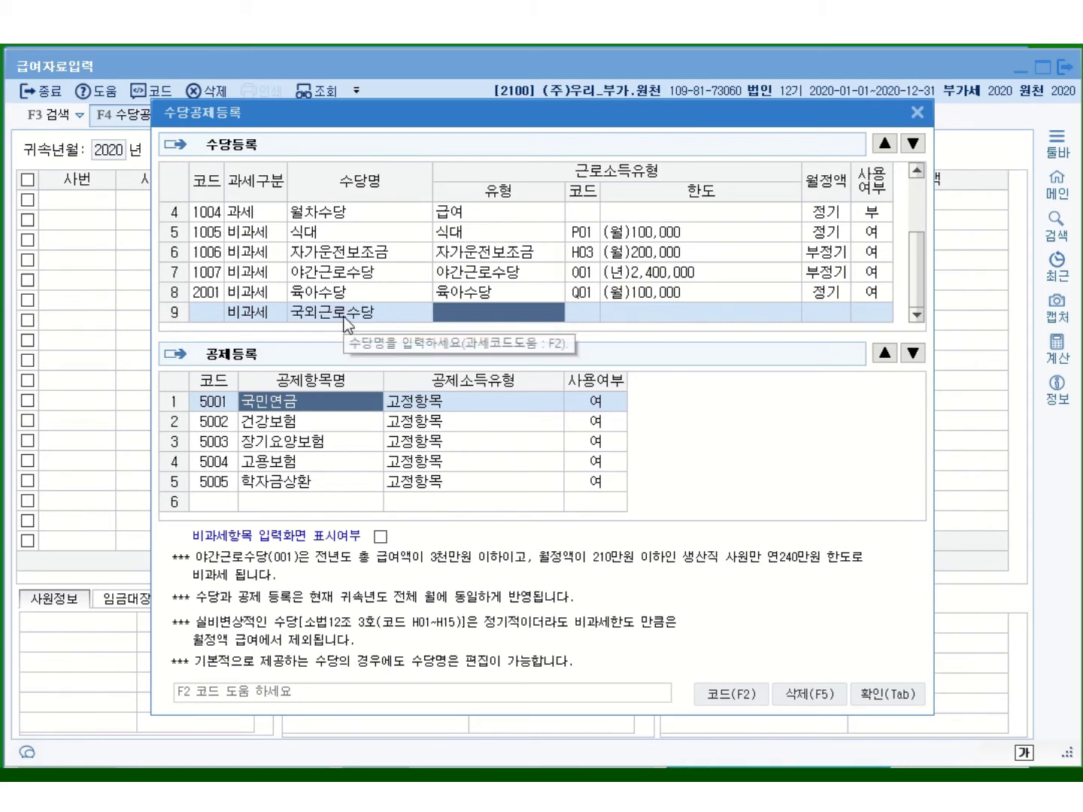
Step: Search the non-taxable codes for 국외 and assign type M01 국외근로 월100만원 to 국외근로수당
key("F2")
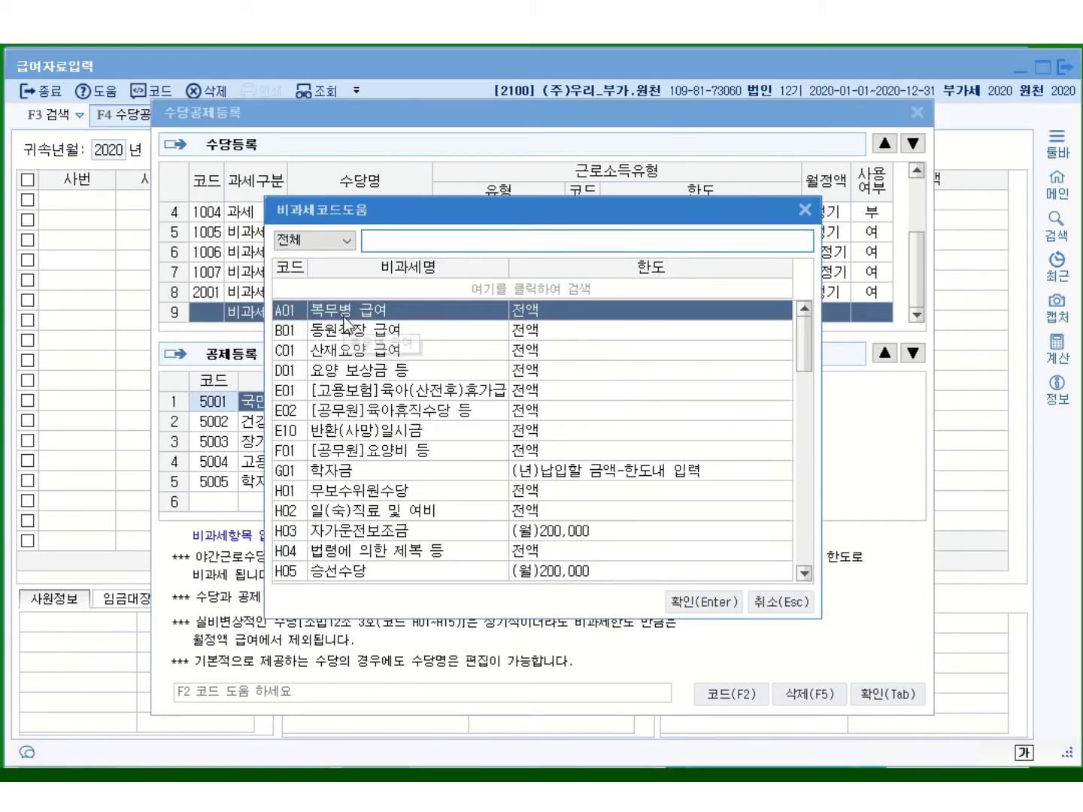
type("국")
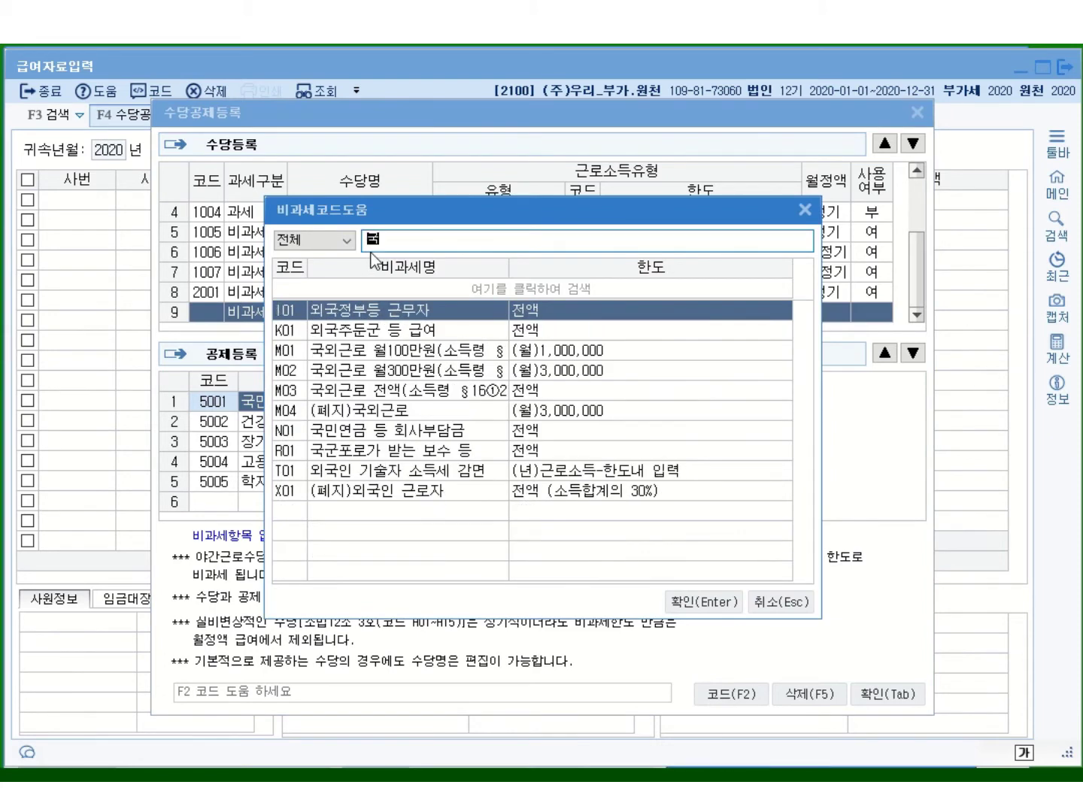
type("ㅇㅚ")
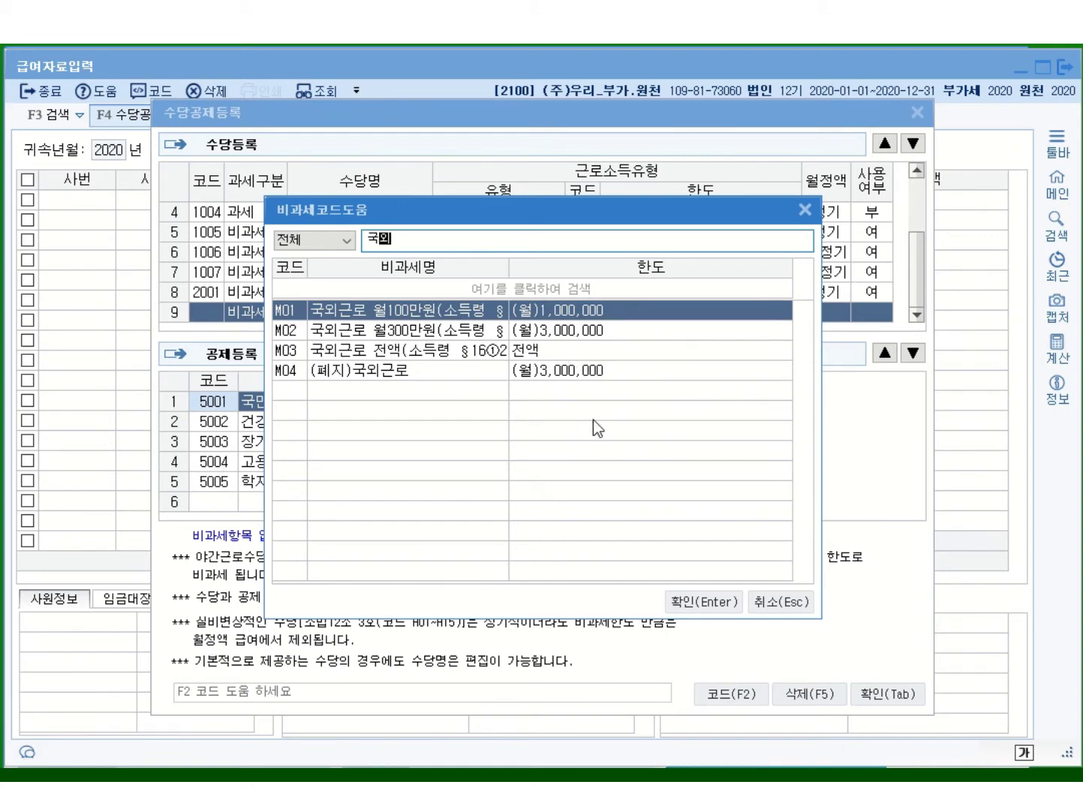
double_click(582, 312)
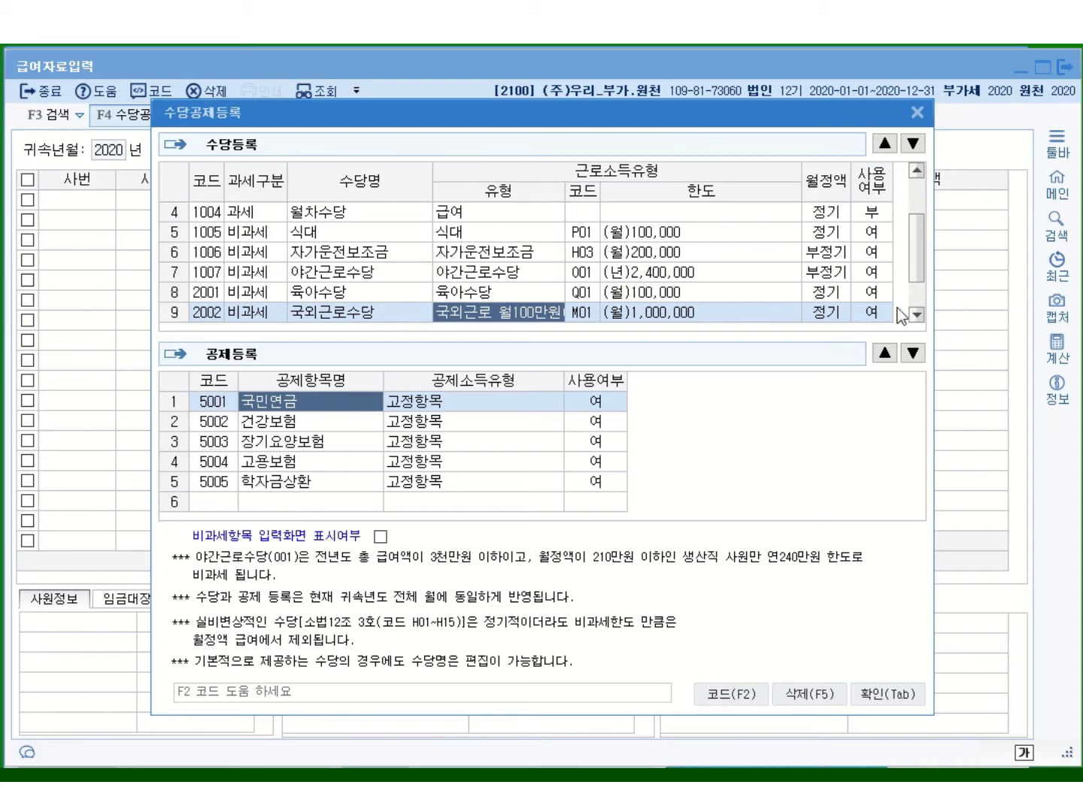
left_click(915, 321)
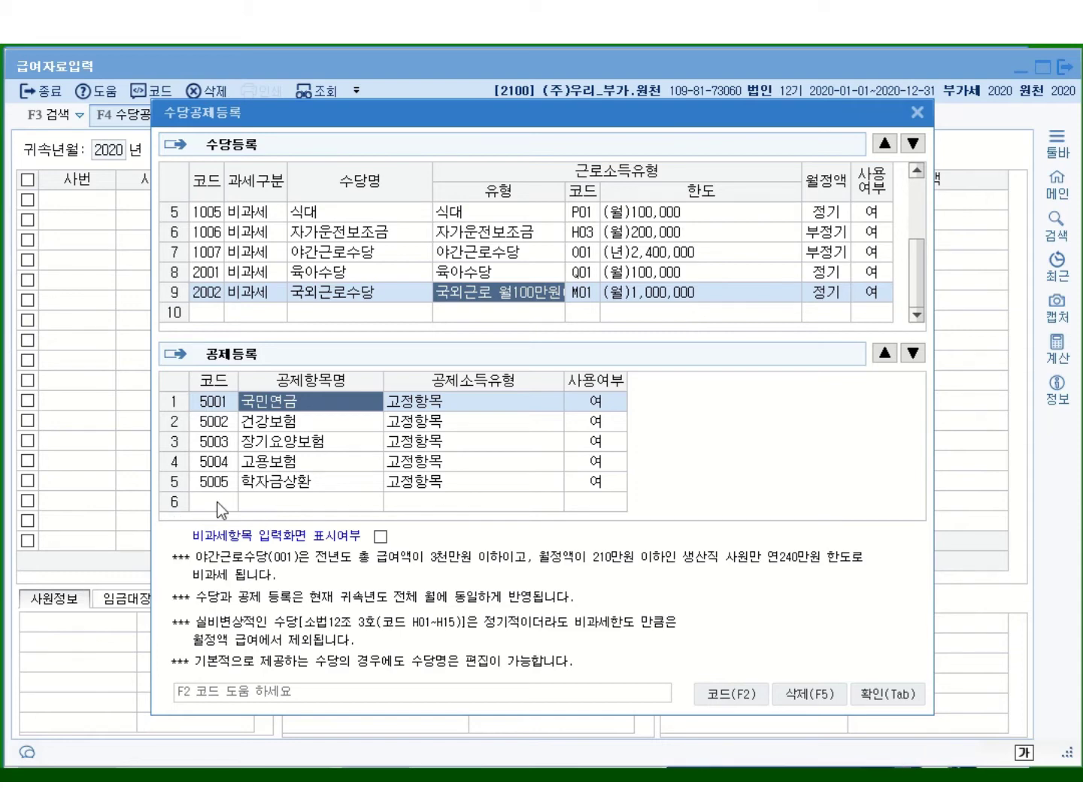
Step: Try to open the code lookup for the empty row of the deduction list
left_click(321, 510)
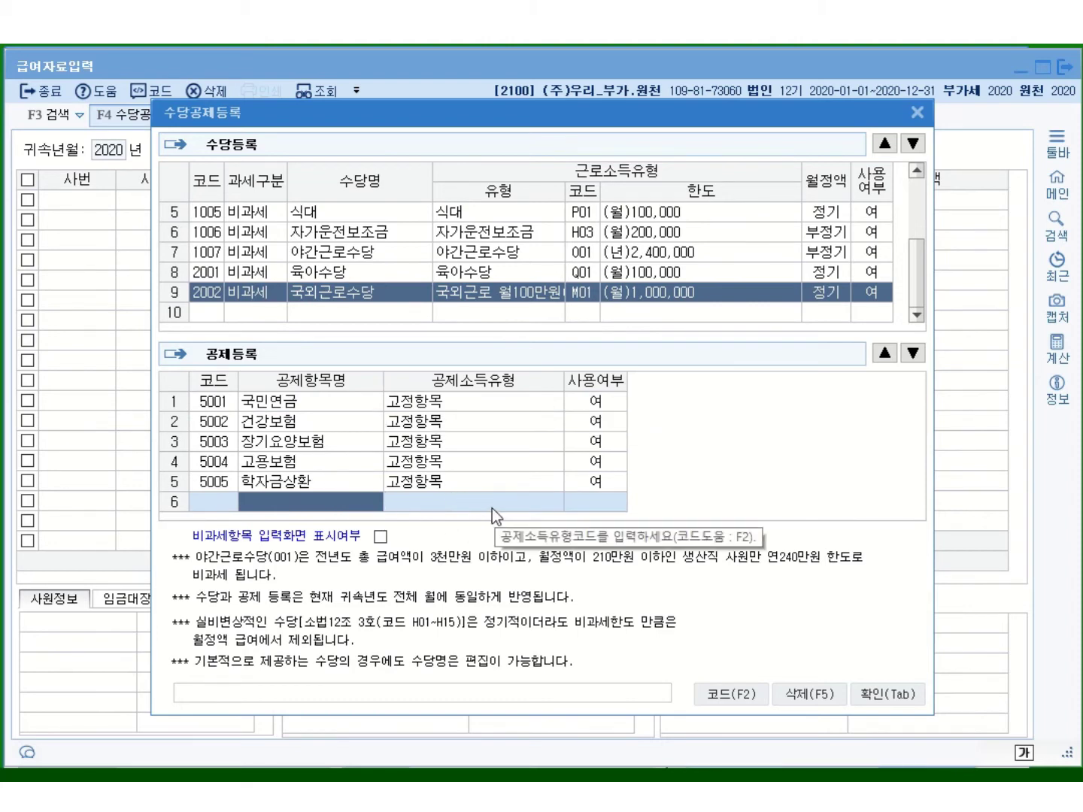
left_click(451, 482)
left_click(282, 502)
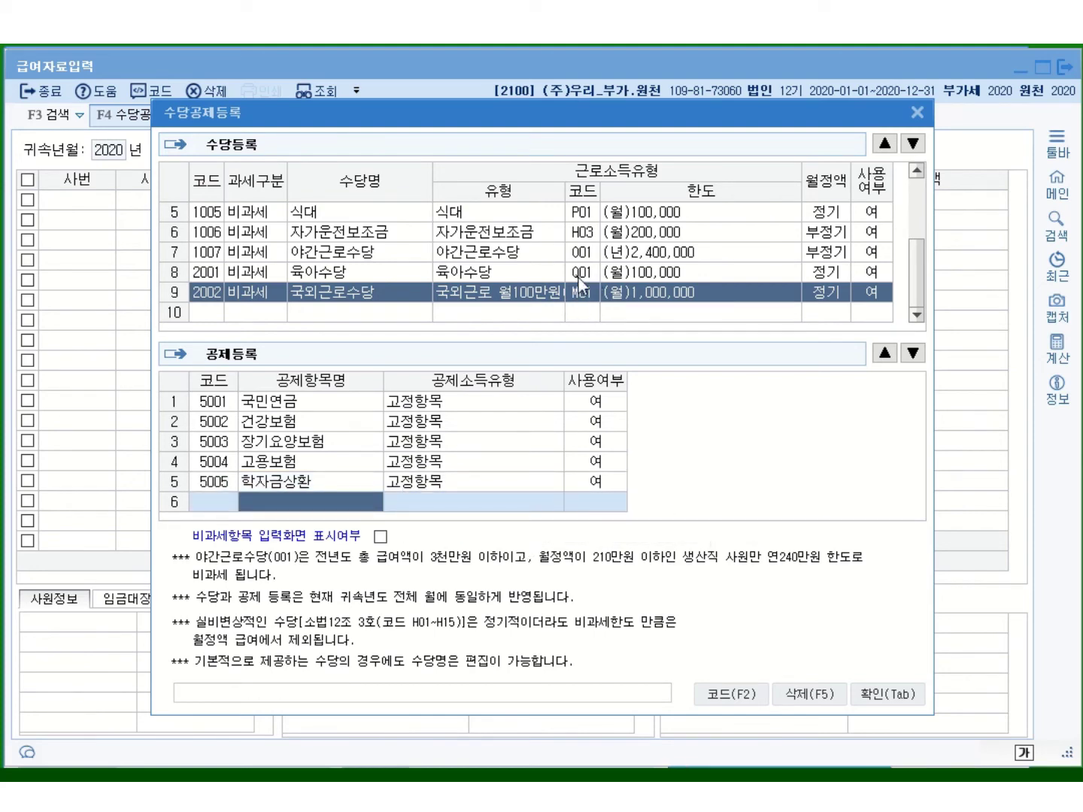
left_click(732, 694)
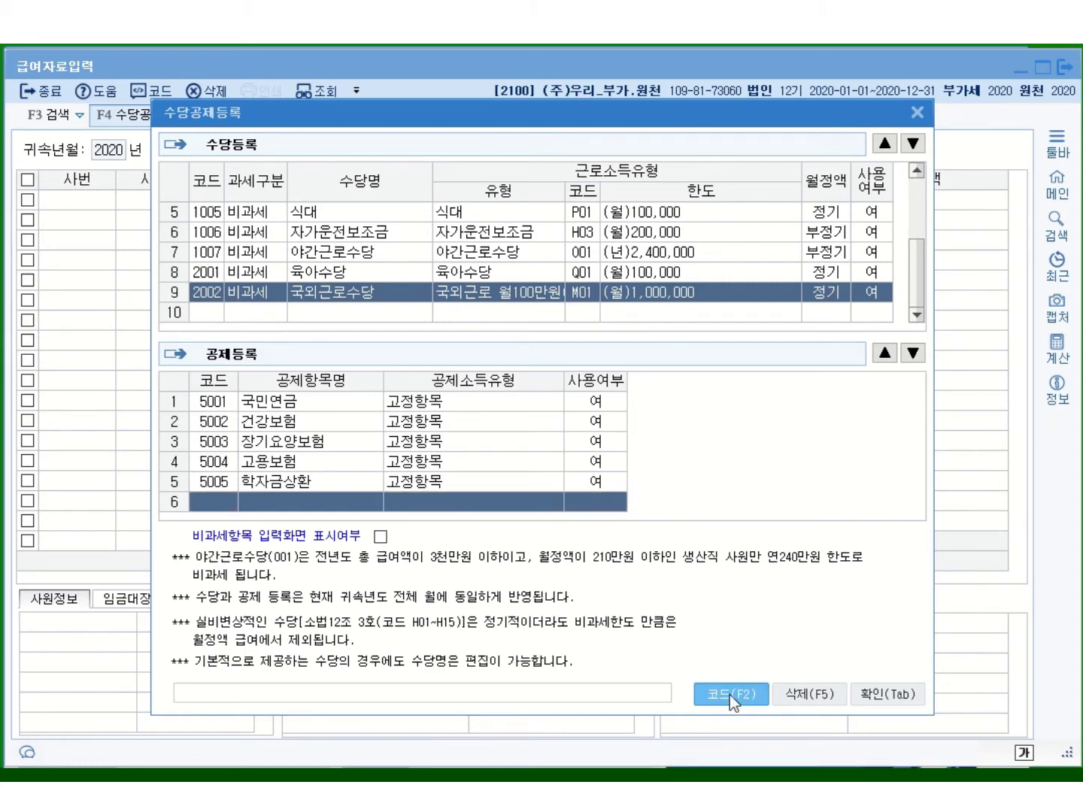
Step: Accept the 국외근로수당 row with 정기 and confirm the allowance and deduction registration
left_click(463, 290)
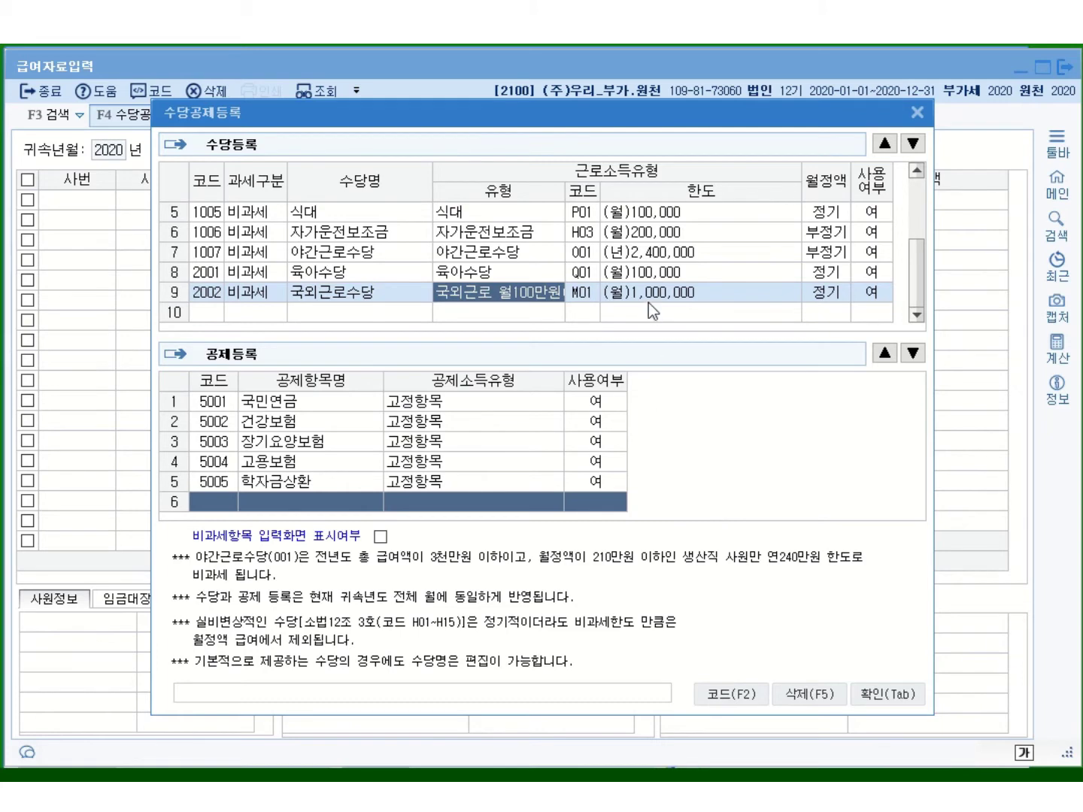
key("Return")
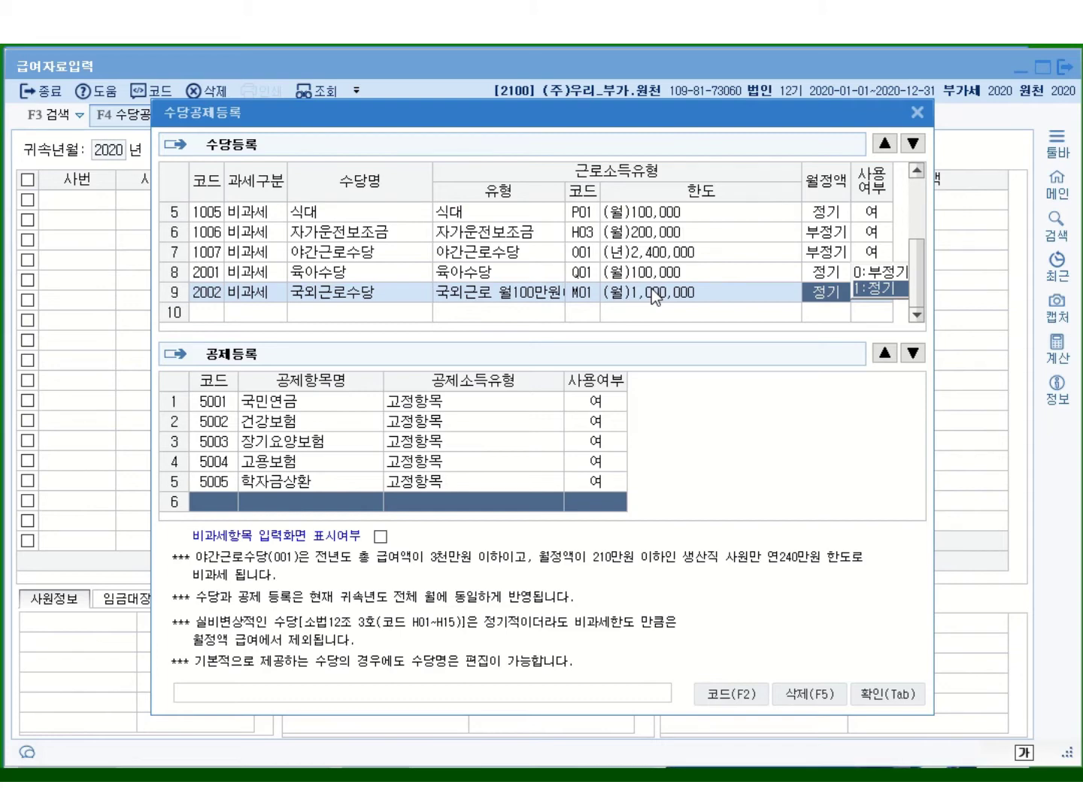
key("Return")
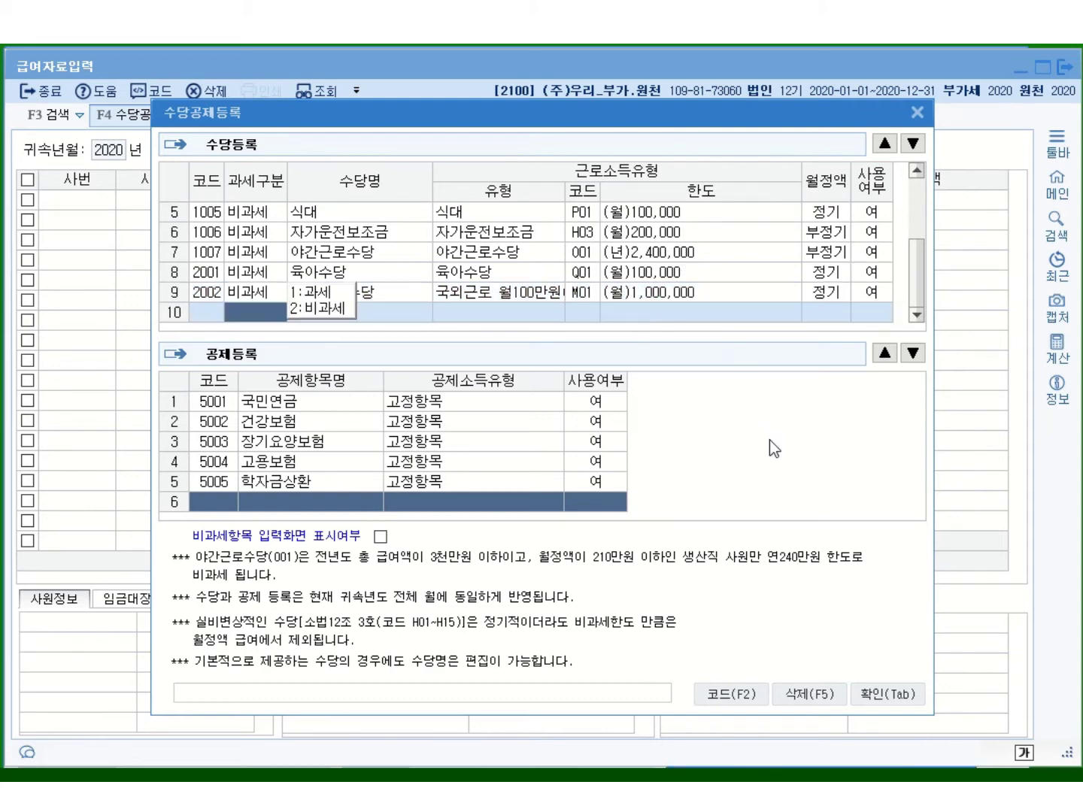
left_click(880, 693)
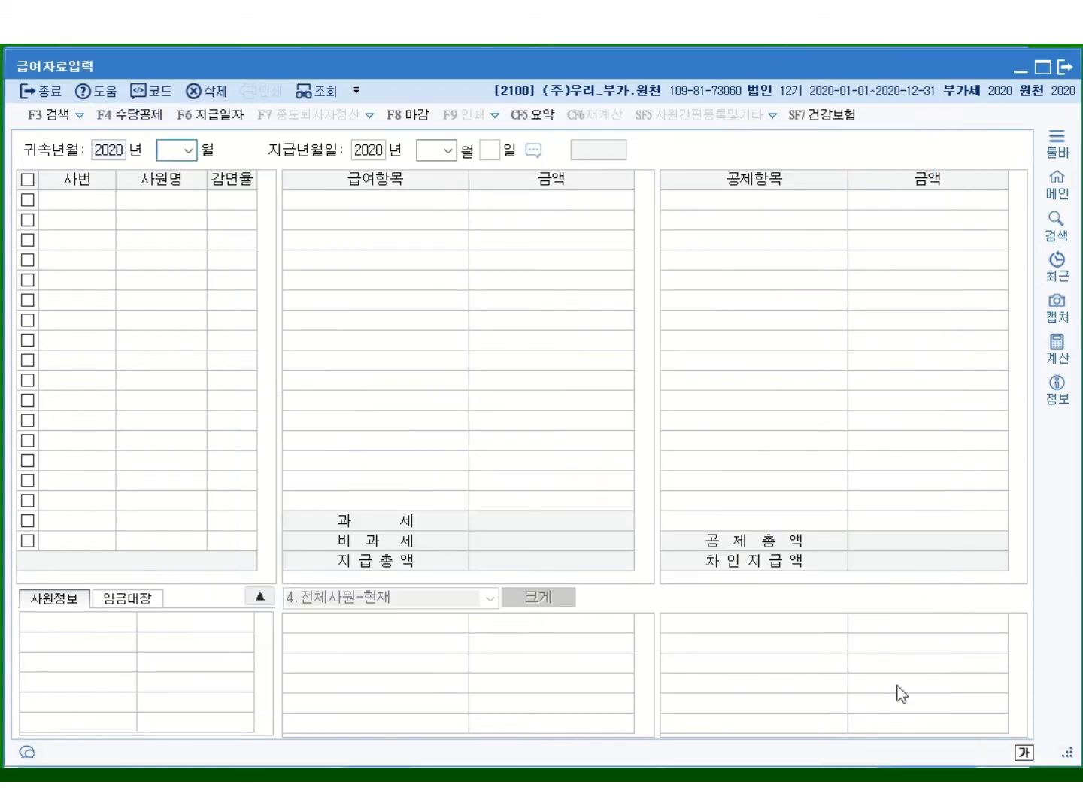
Step: Set the 귀속년월 month to 01 and the payment day to 25
left_click(186, 151)
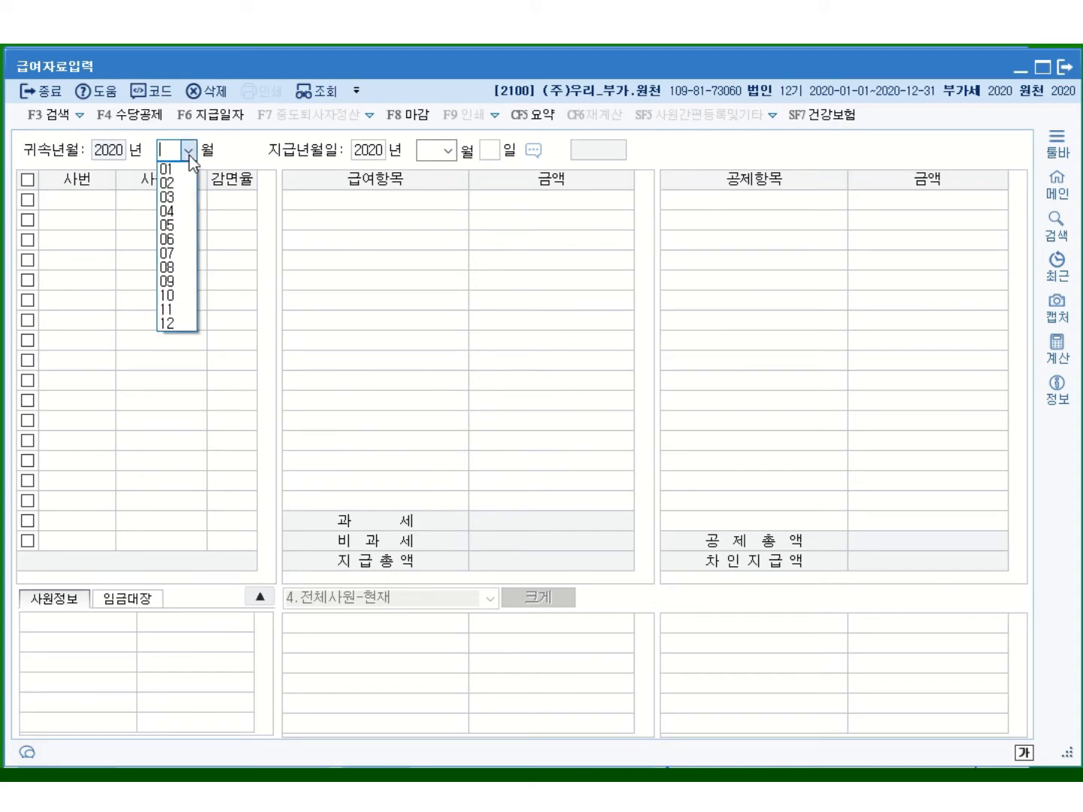
left_click(181, 170)
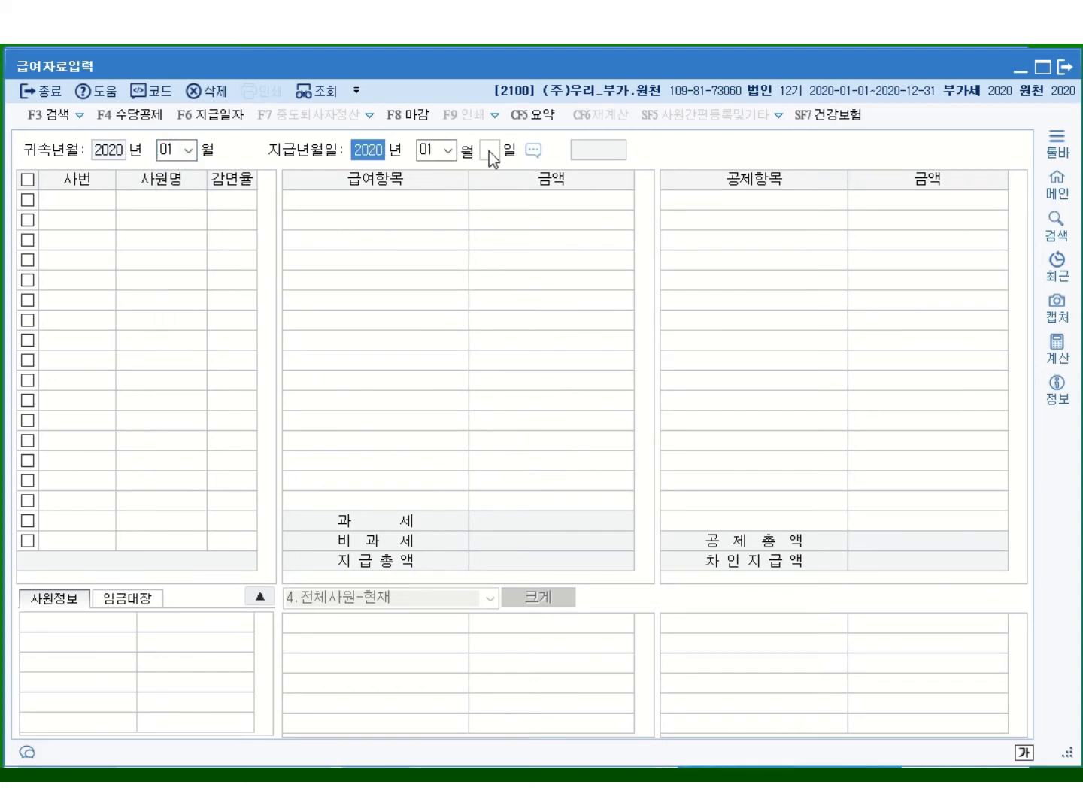
left_click(490, 151)
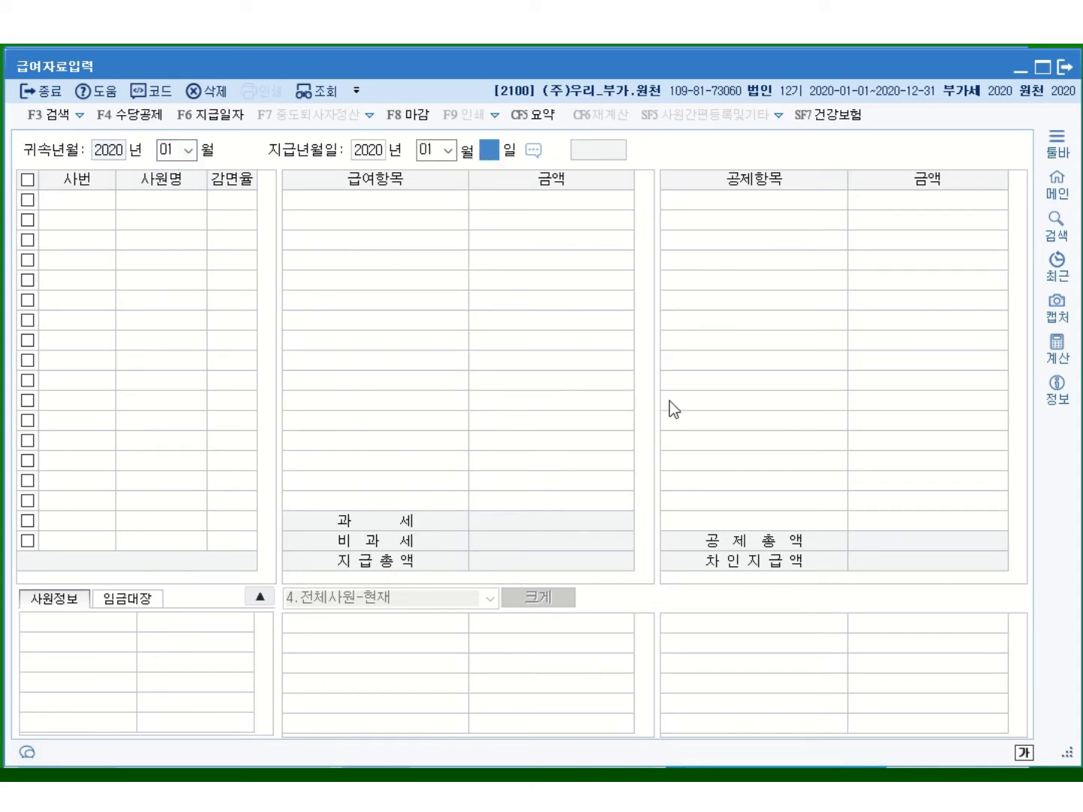
type("25")
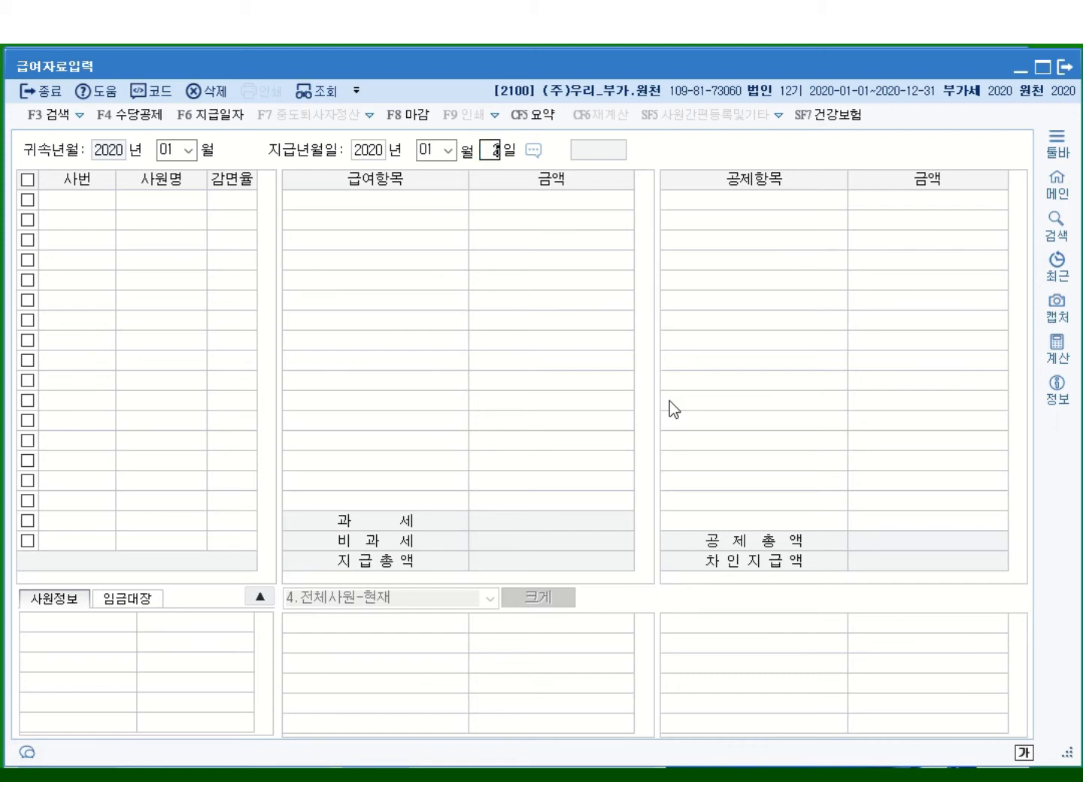
Step: Load the employees for the entered payment date and choose to copy only the previous month's 급여대장, without the 임금대장
key("Return")
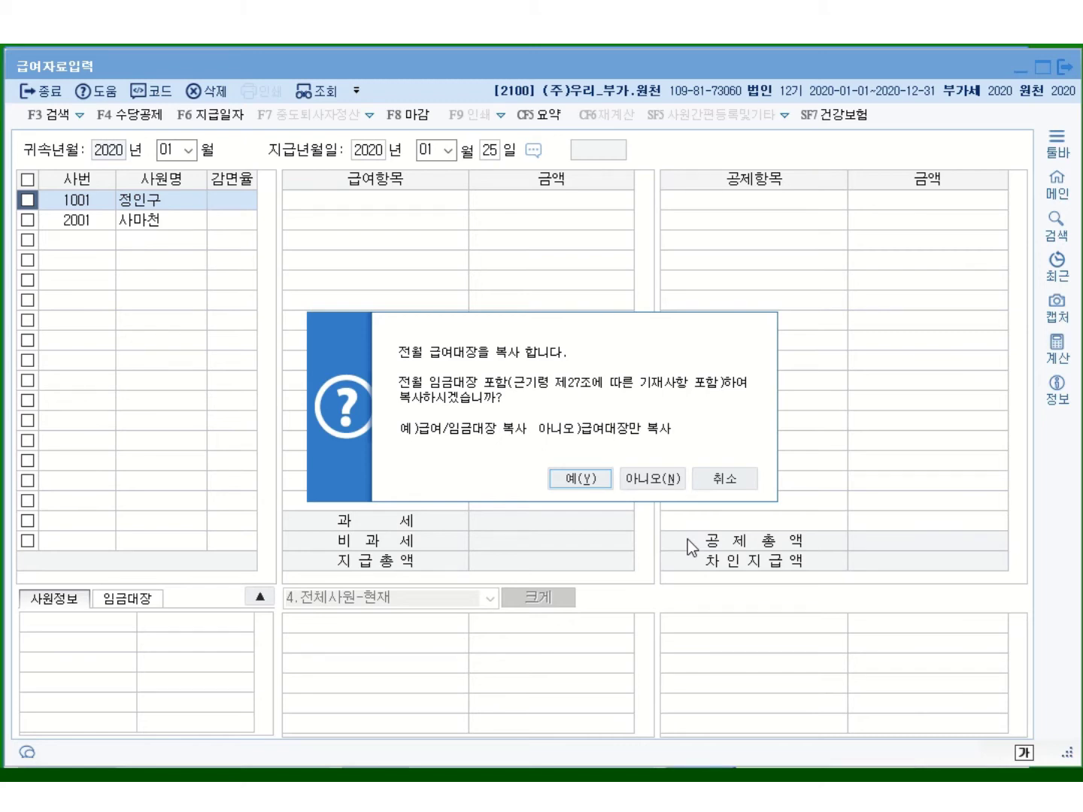
left_click(663, 485)
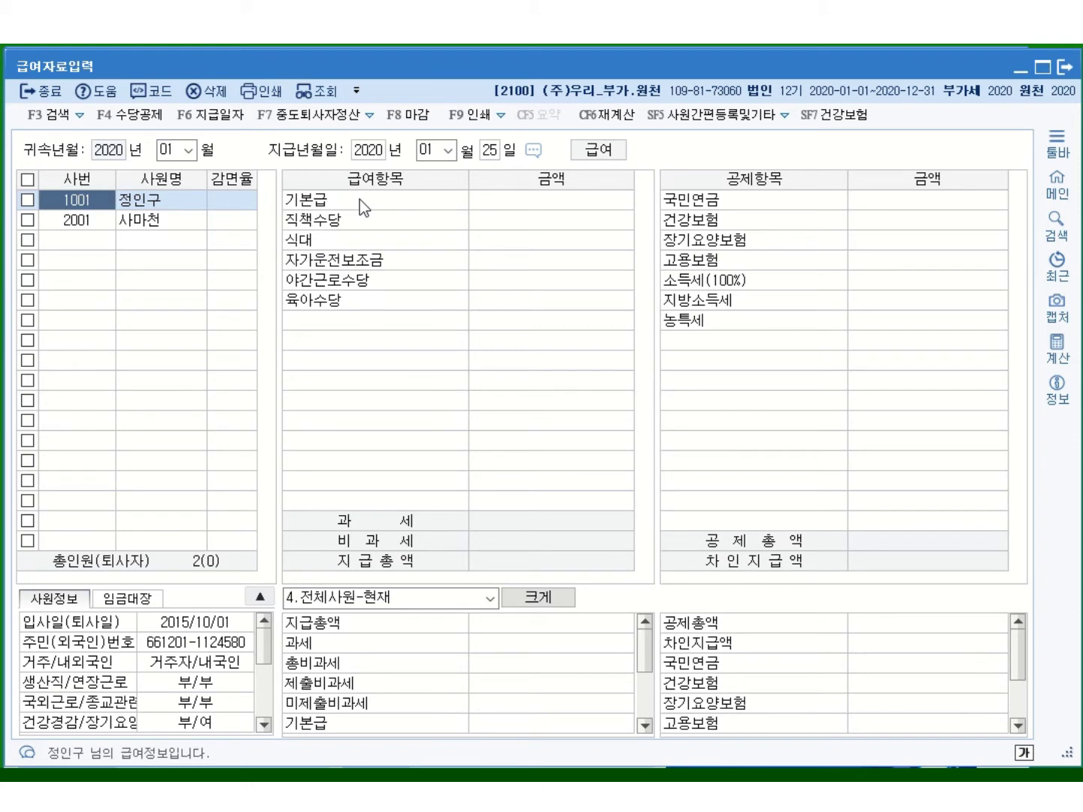
Step: Examine the first employee's pay items from 직책수당 to 육아수당 and the deduction items from 국민연금 to 소득세
left_click(485, 222)
left_click(487, 241)
left_click(490, 260)
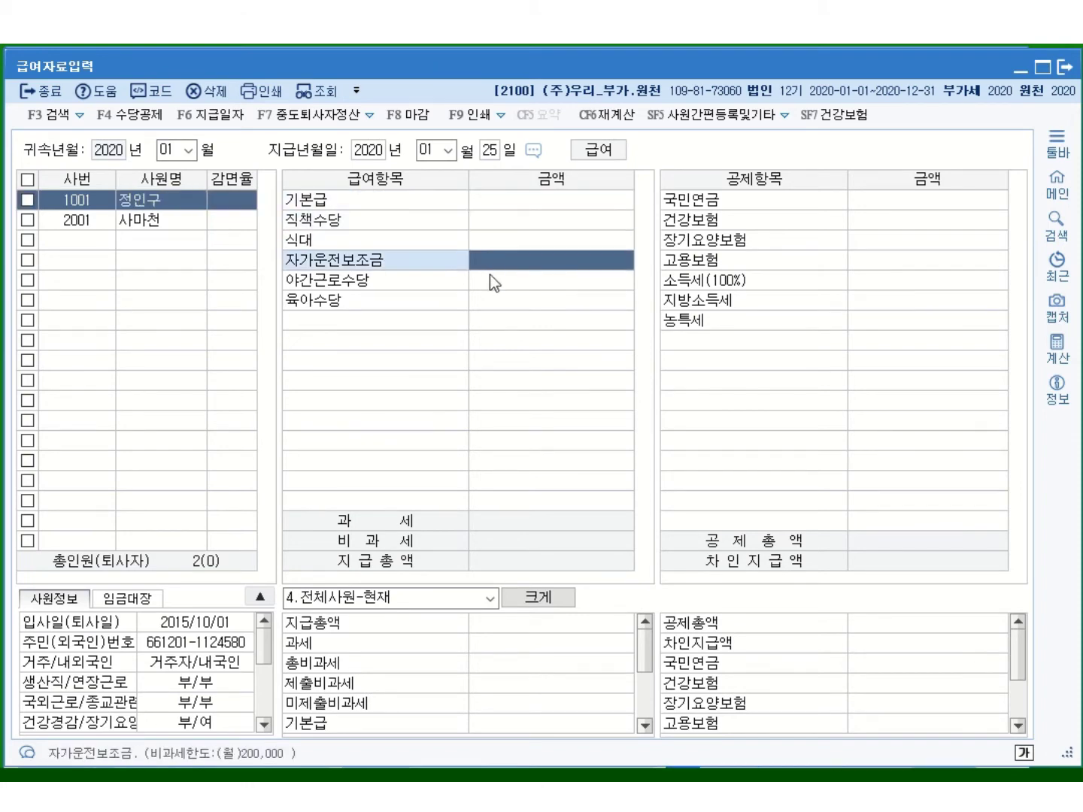
left_click(490, 280)
left_click(497, 300)
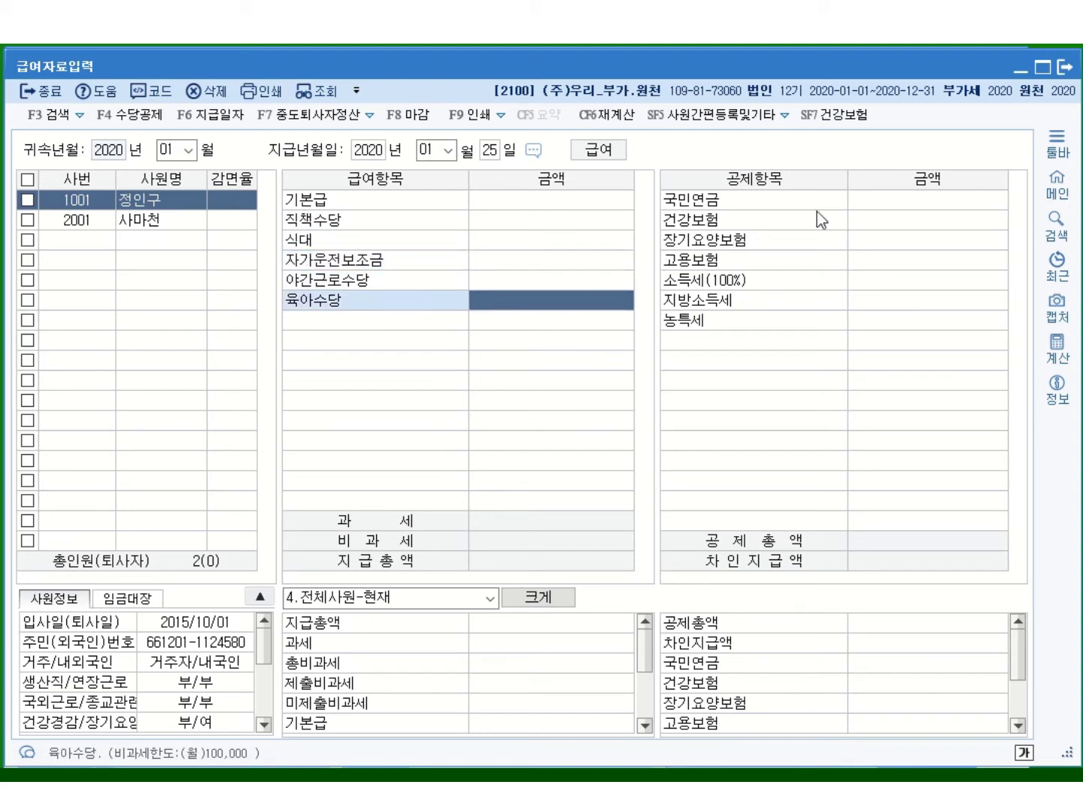
left_click(908, 205)
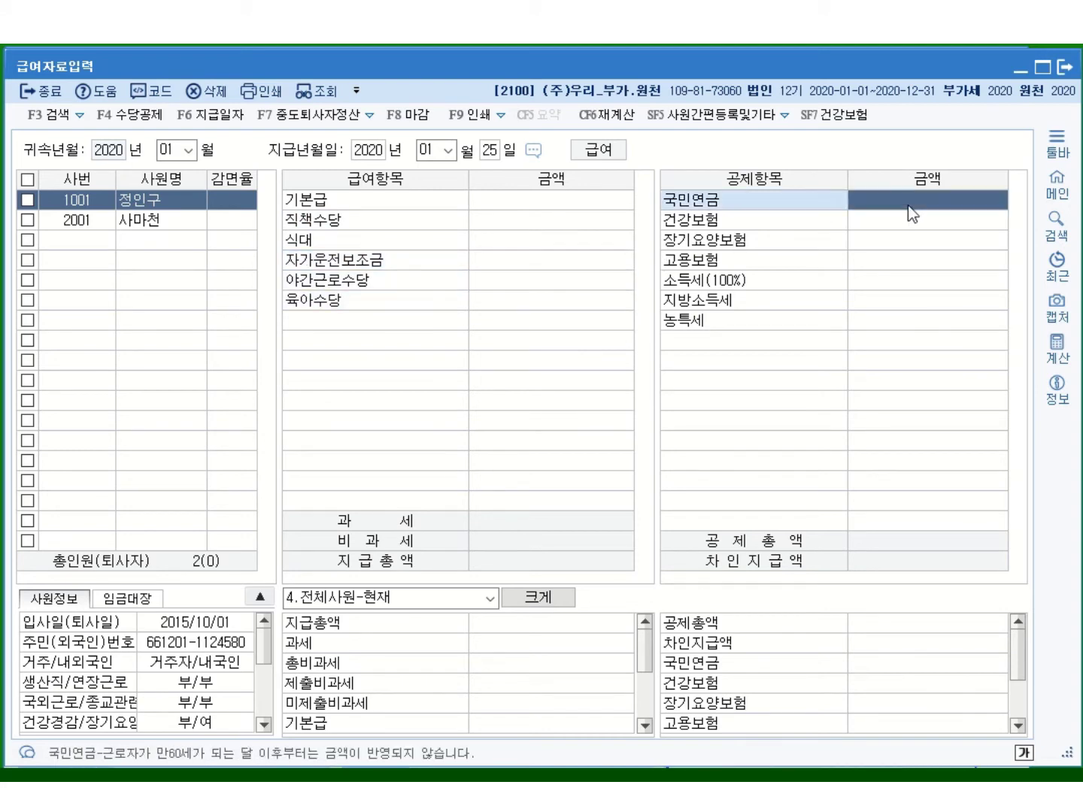
left_click(894, 224)
left_click(886, 240)
left_click(883, 261)
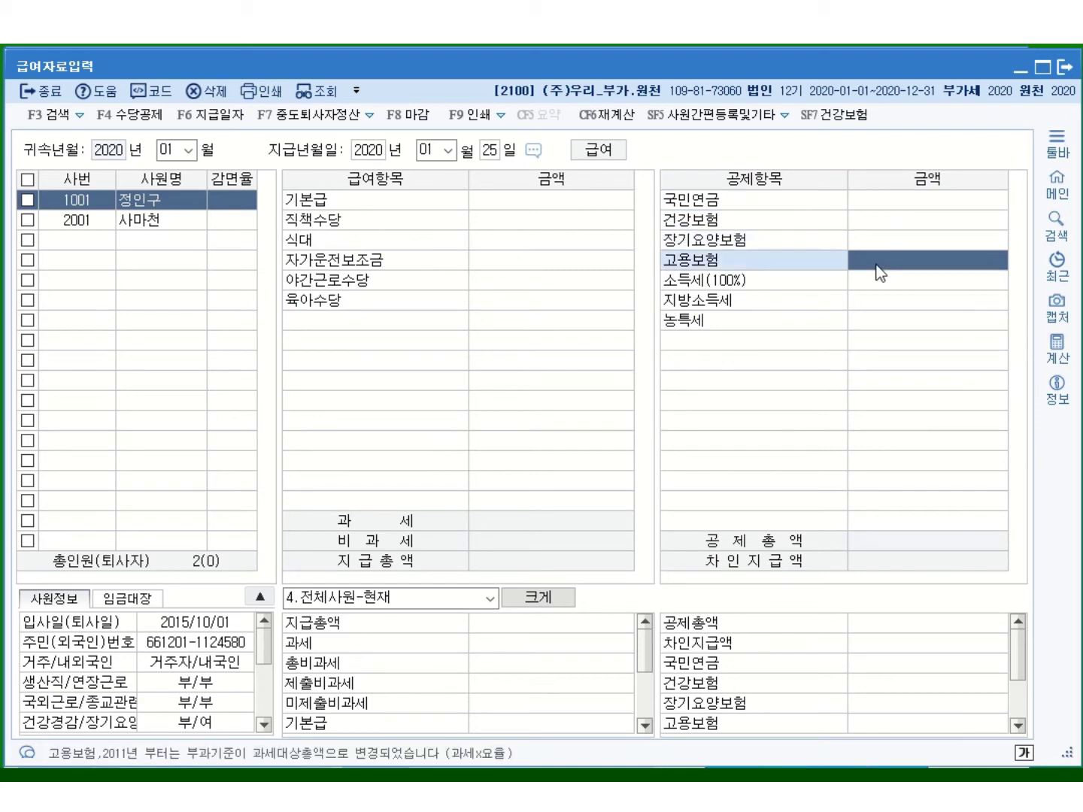
left_click(726, 281)
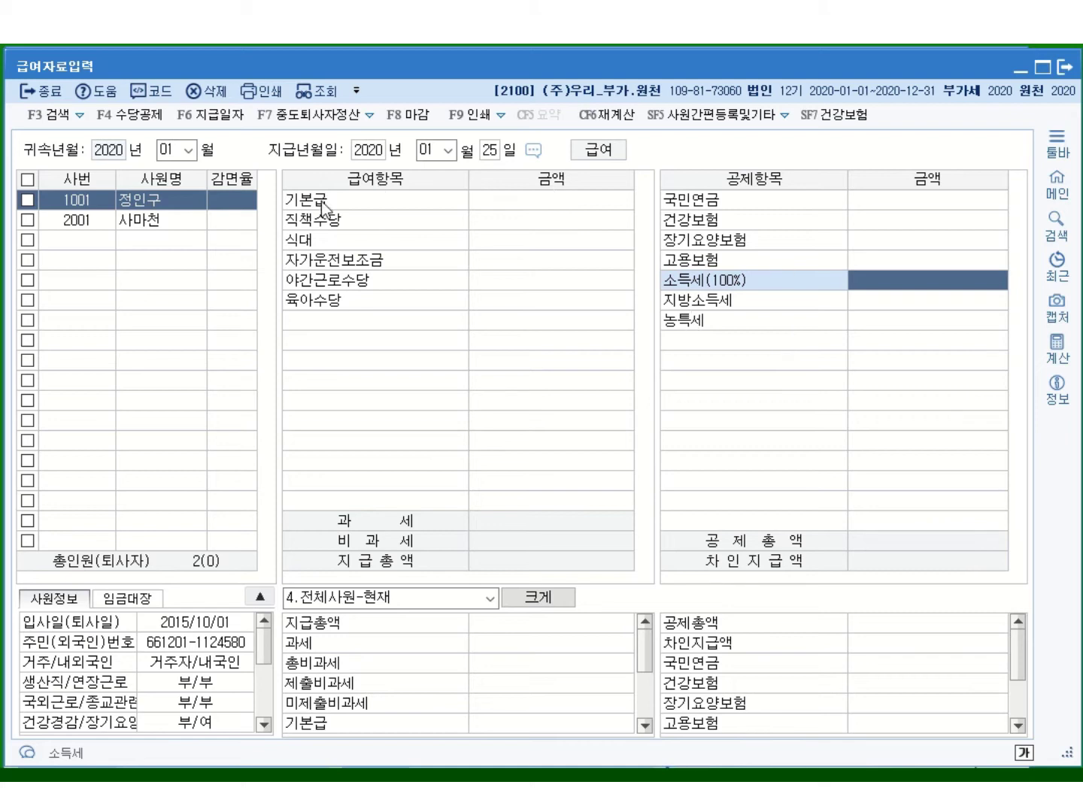
Step: Enter the first employee's pay: 기본급 4,000,000, 직책수당 300,000, 식대 100,000 and 자가운전보조금 500,000
left_click(510, 202)
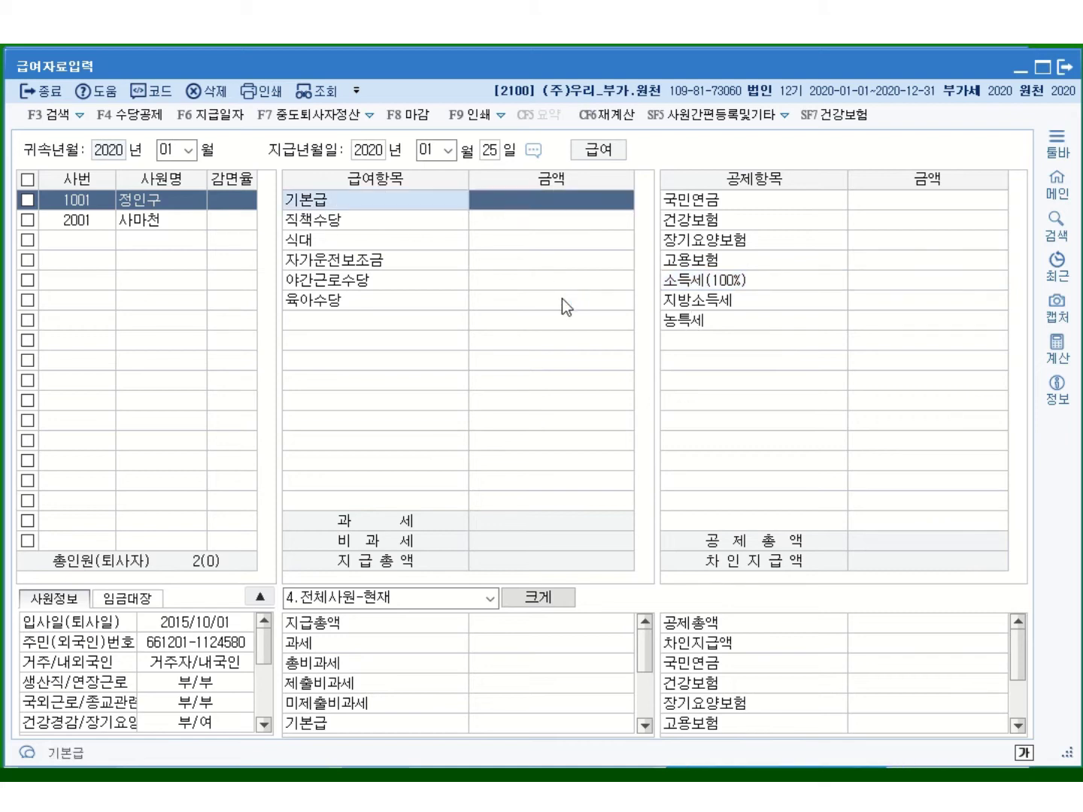
type("4000000")
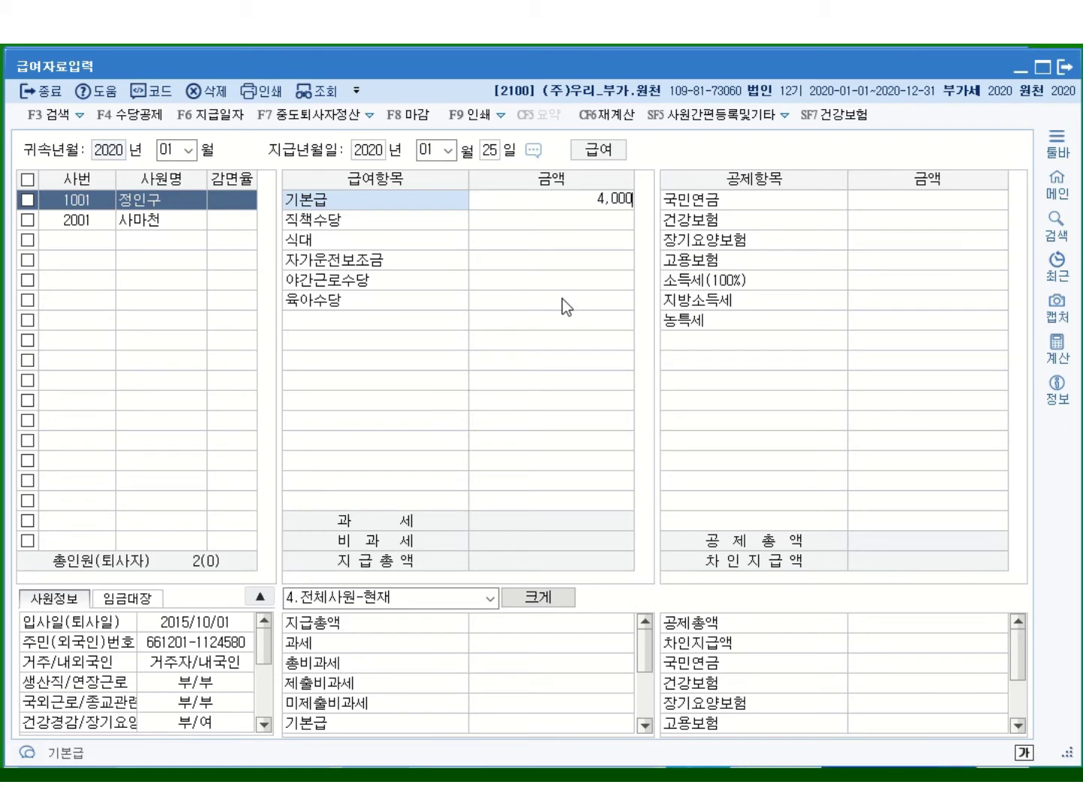
key("Return")
type("300000")
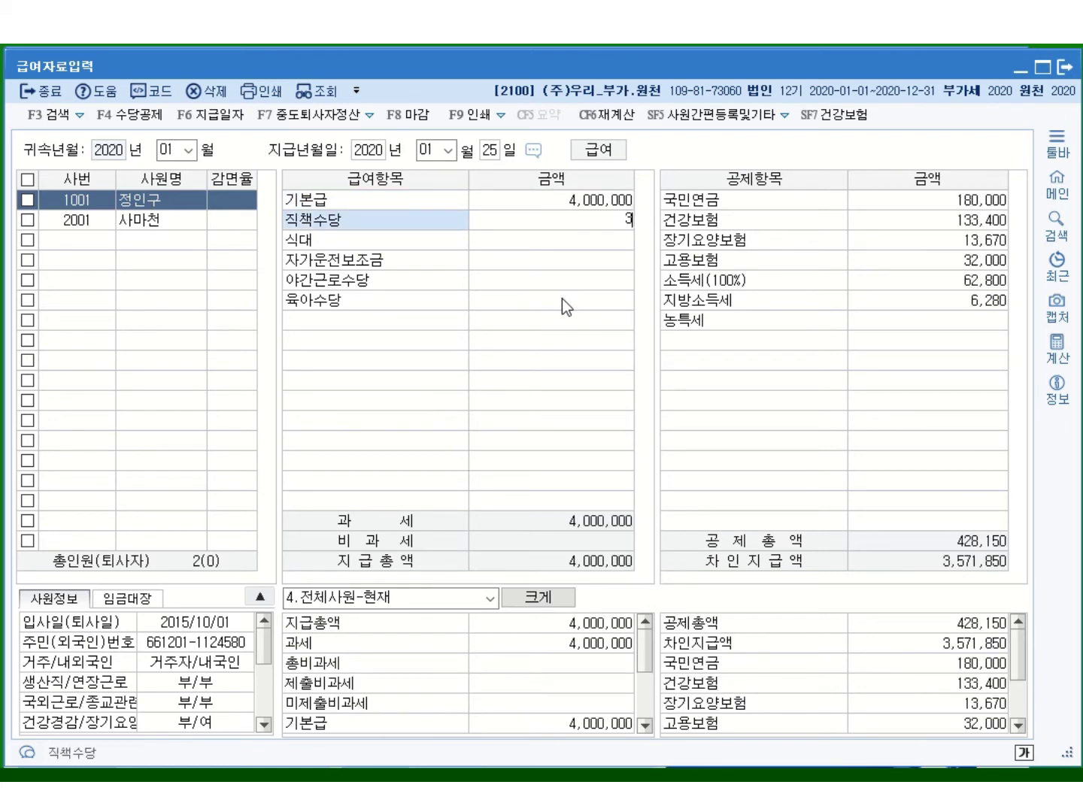
key("Return")
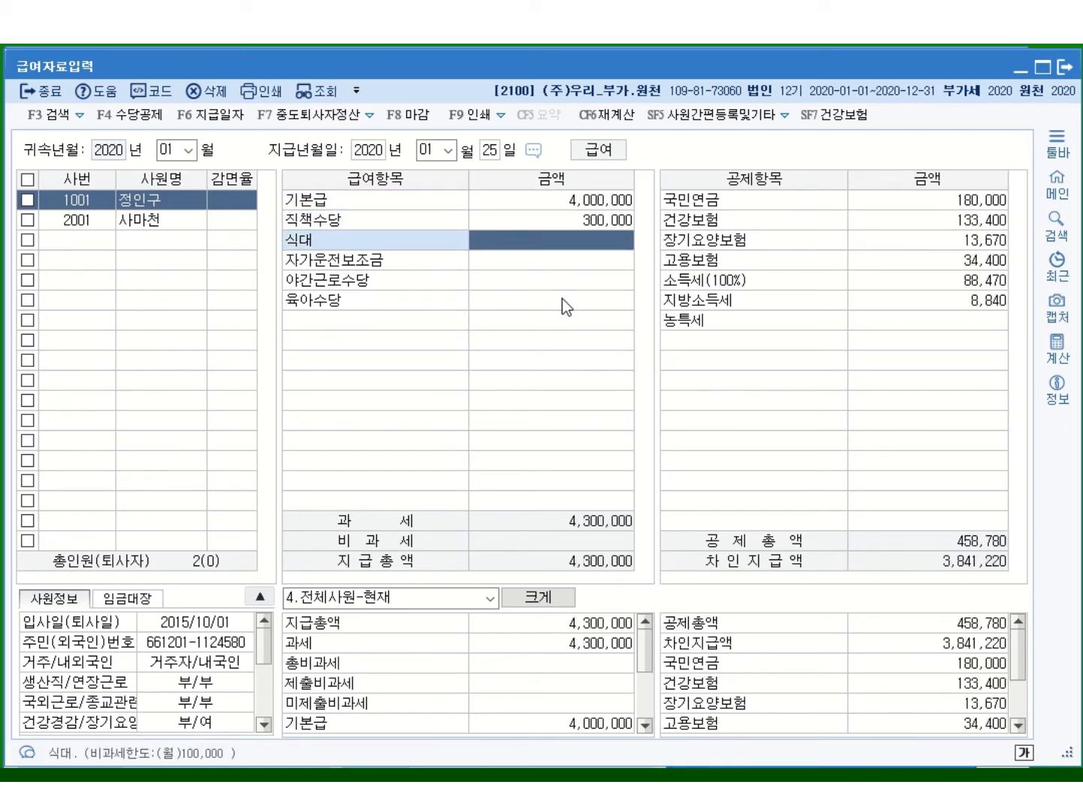
type("1000000")
key("Return")
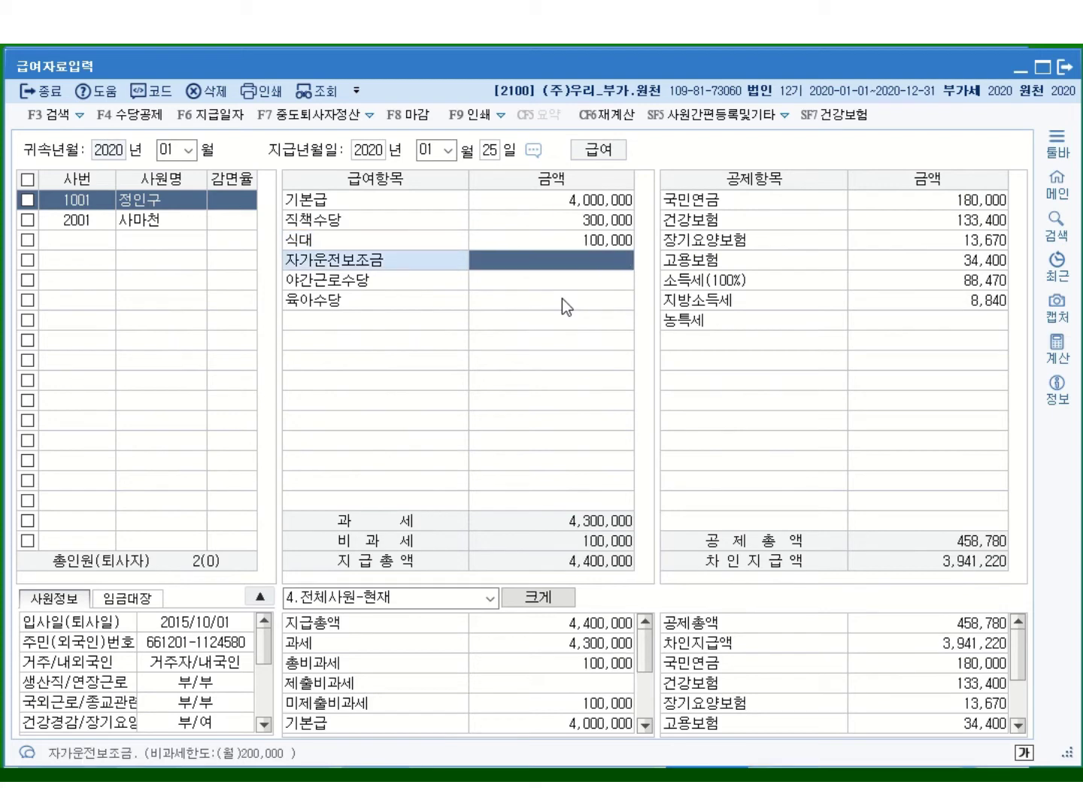
type("5000000")
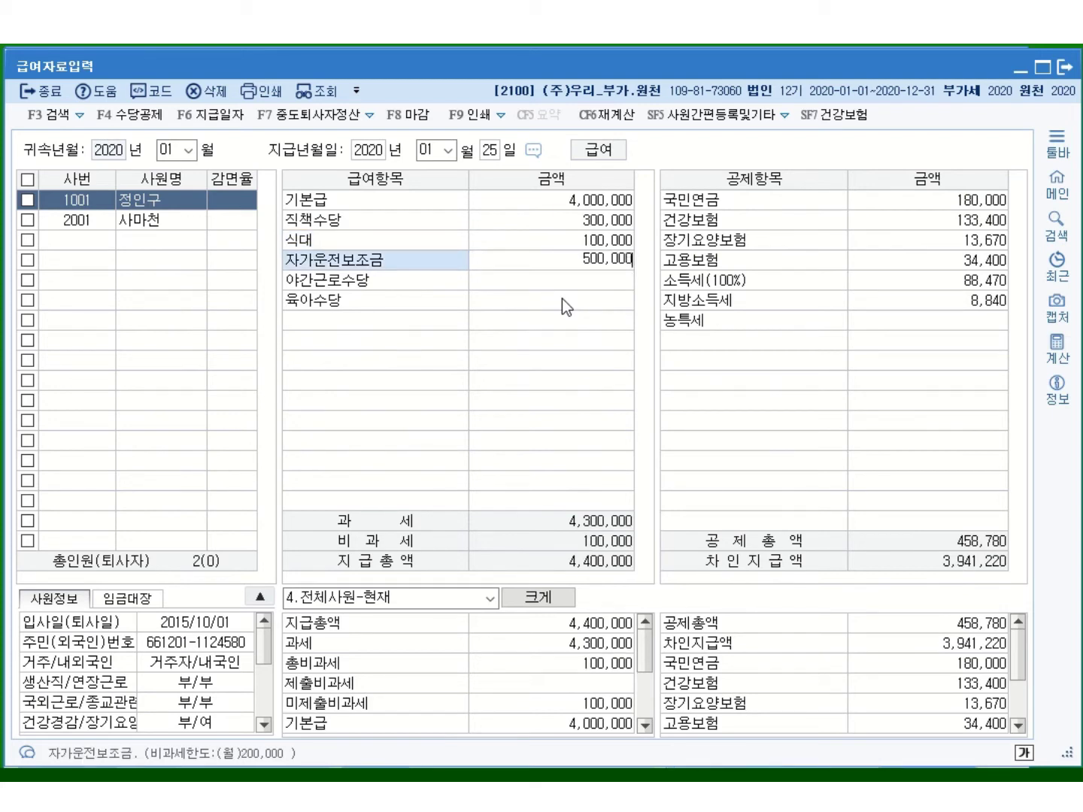
key("Return")
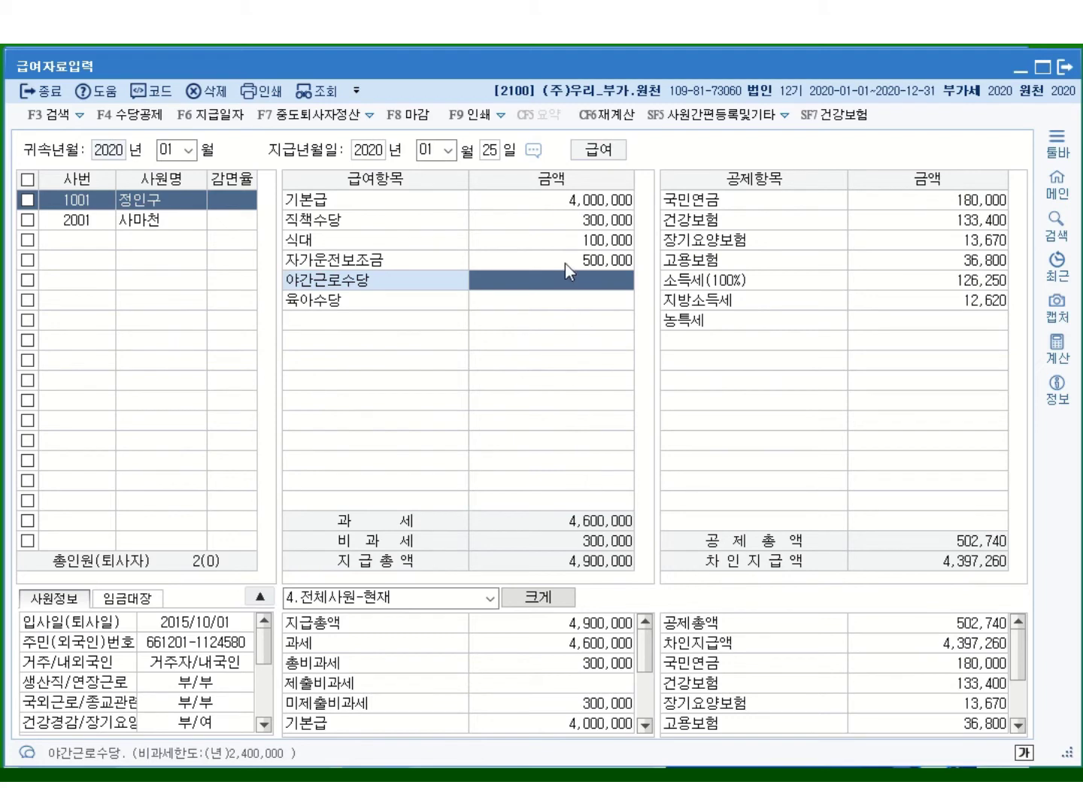
Step: Review the first employee's 식대 and 자가운전보조금 amounts and the calculated deductions from 국민연금 to 고용보험
left_click(591, 241)
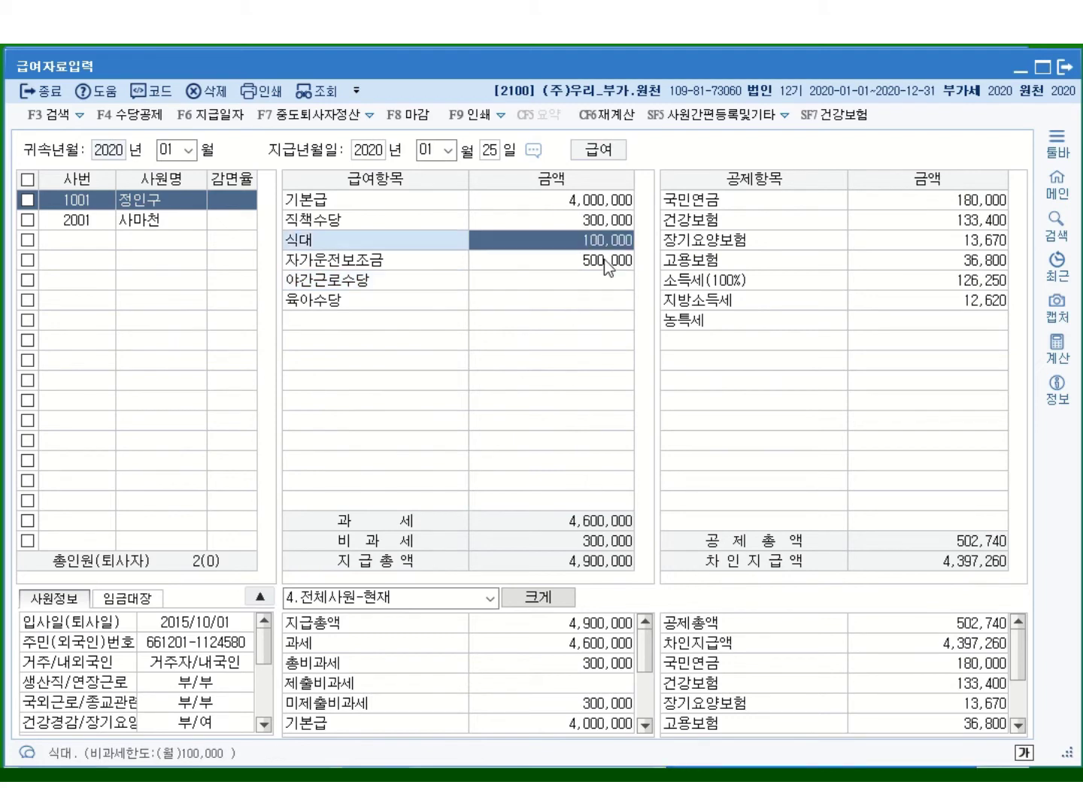
left_click(606, 261)
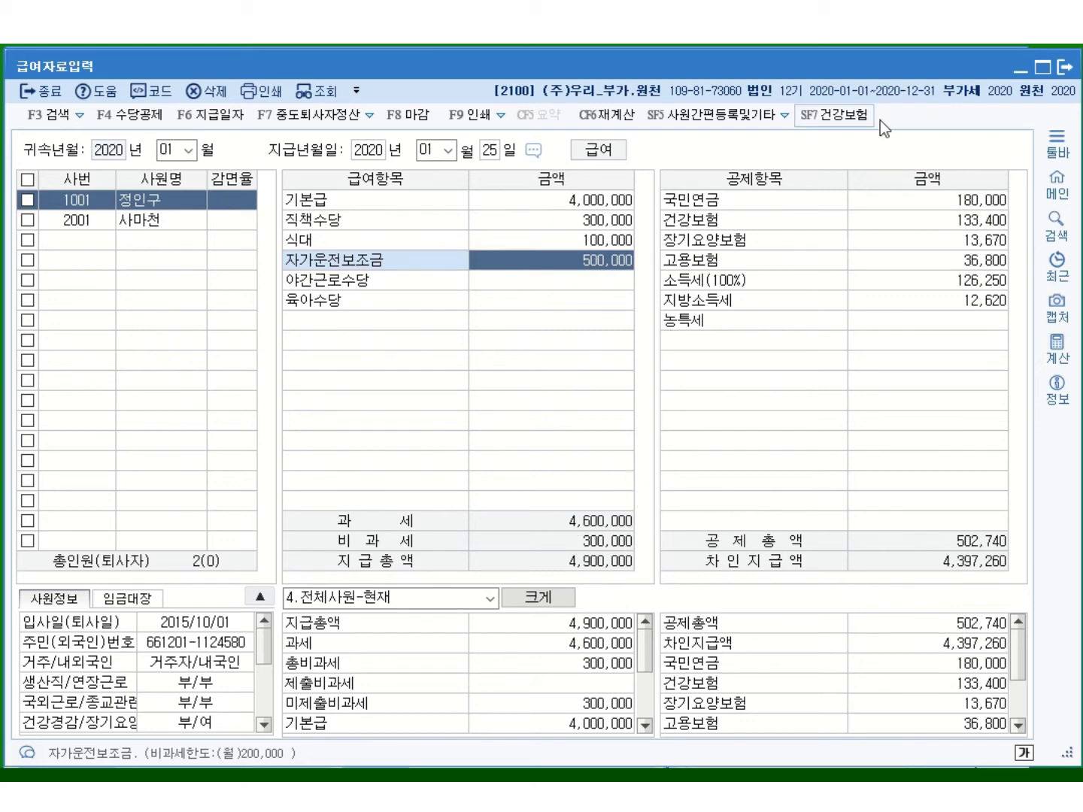
left_click(977, 201)
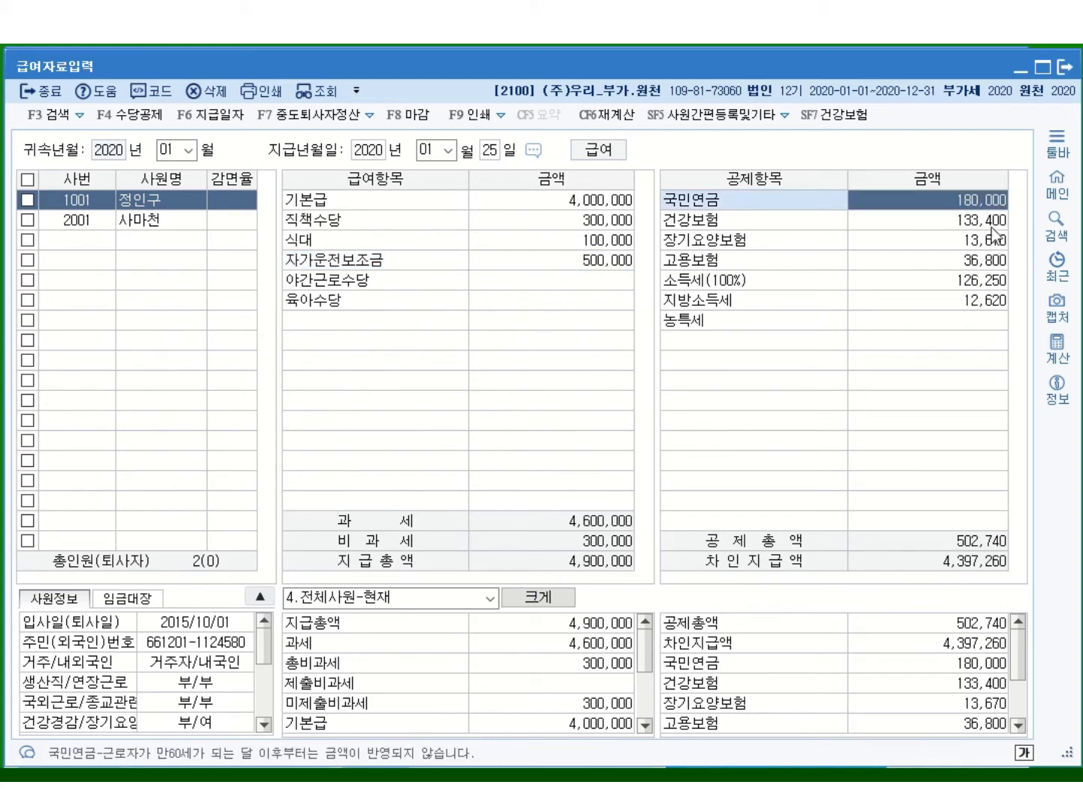
left_click(991, 225)
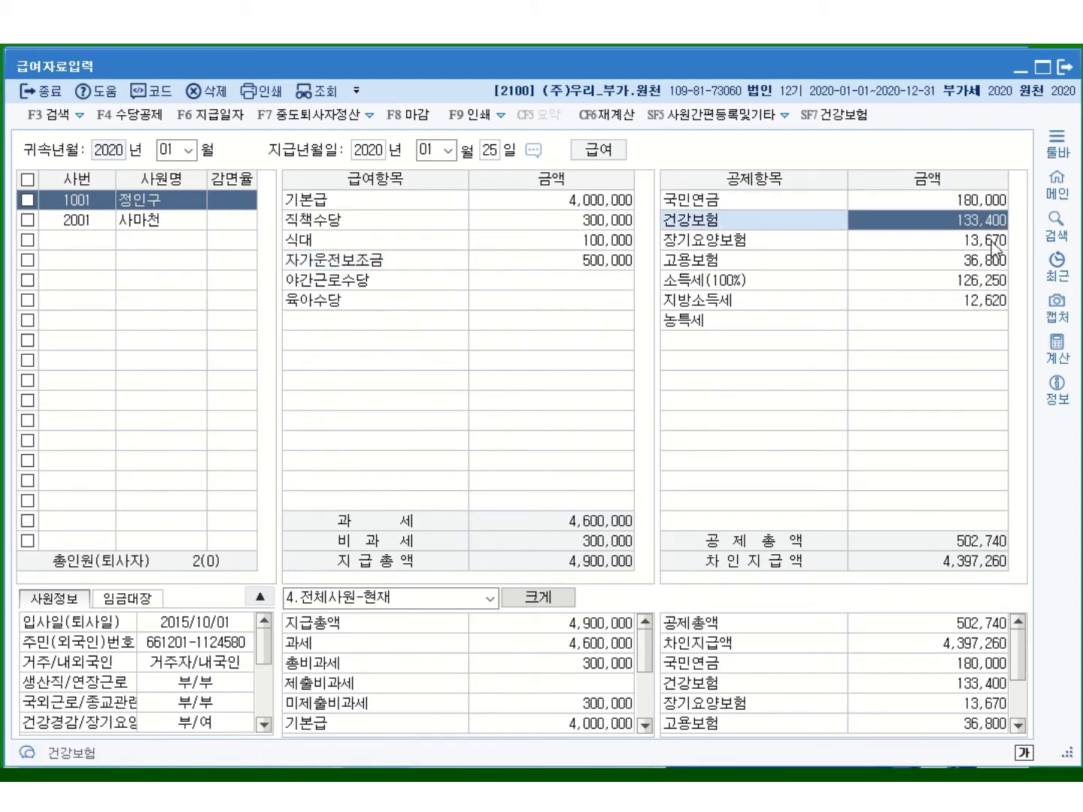
left_click(991, 240)
left_click(996, 261)
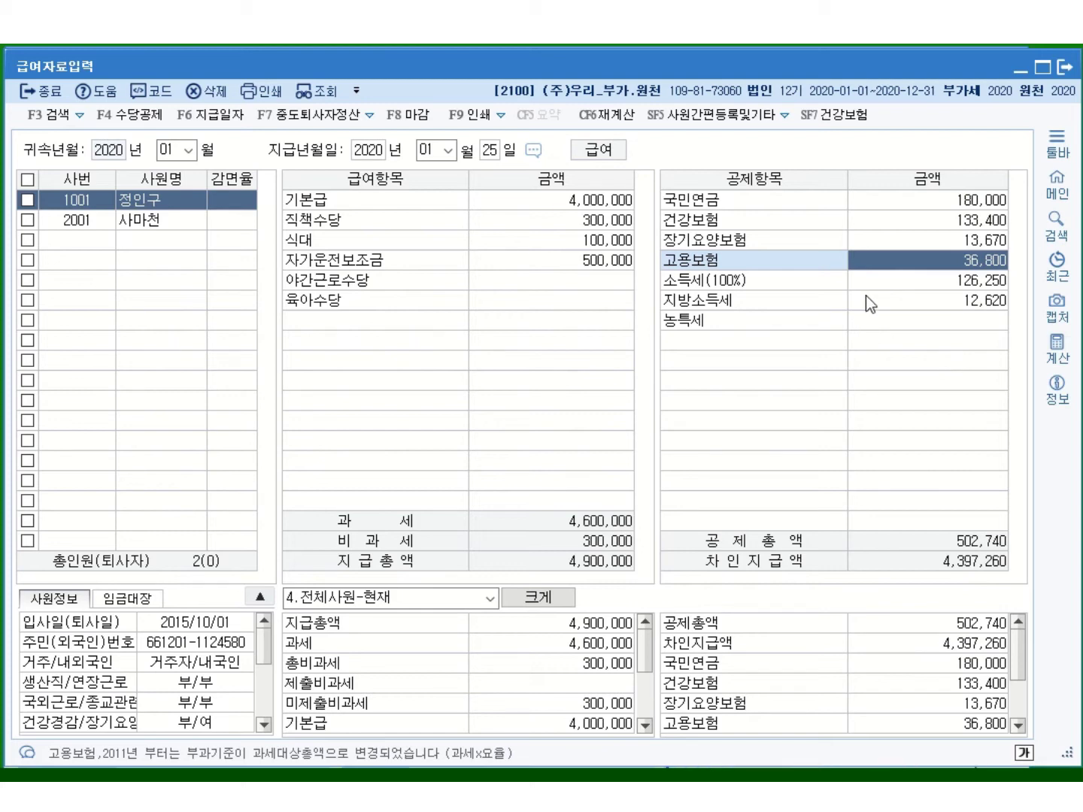
Step: Enter the second employee's pay: 기본급 5,000,000, 직책수당 200,000, 식대 100,000 and 자가운전보조금 200,000
left_click(140, 224)
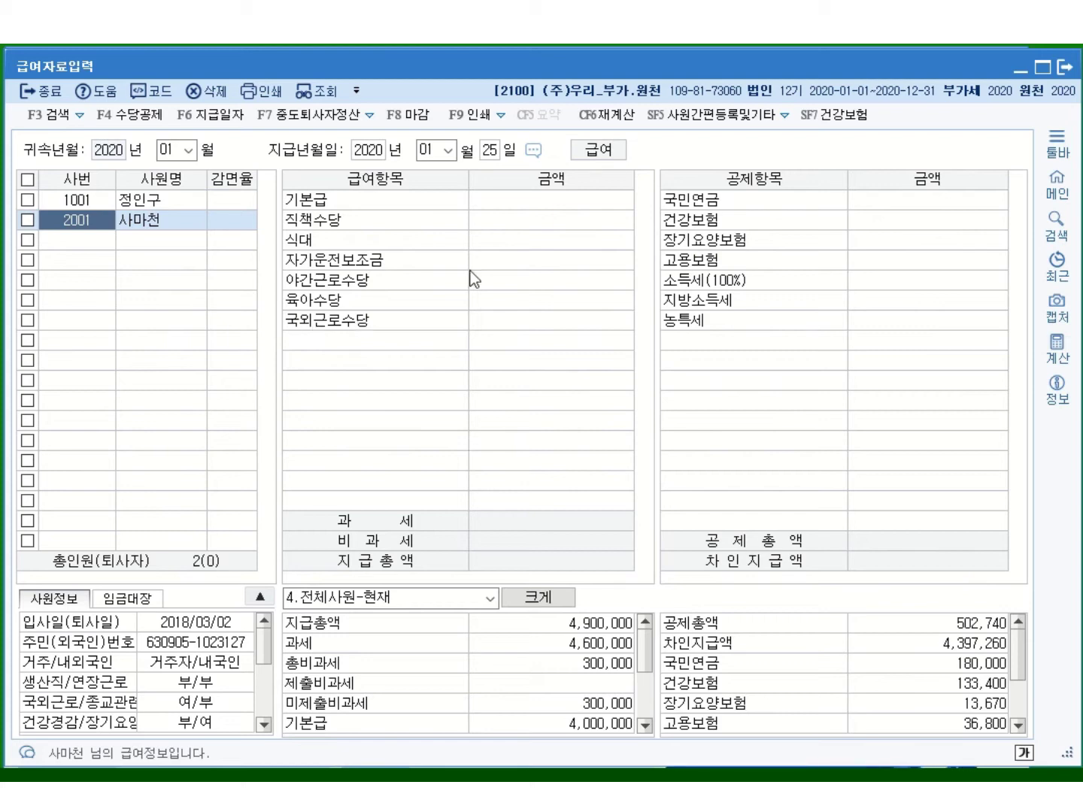
left_click(575, 207)
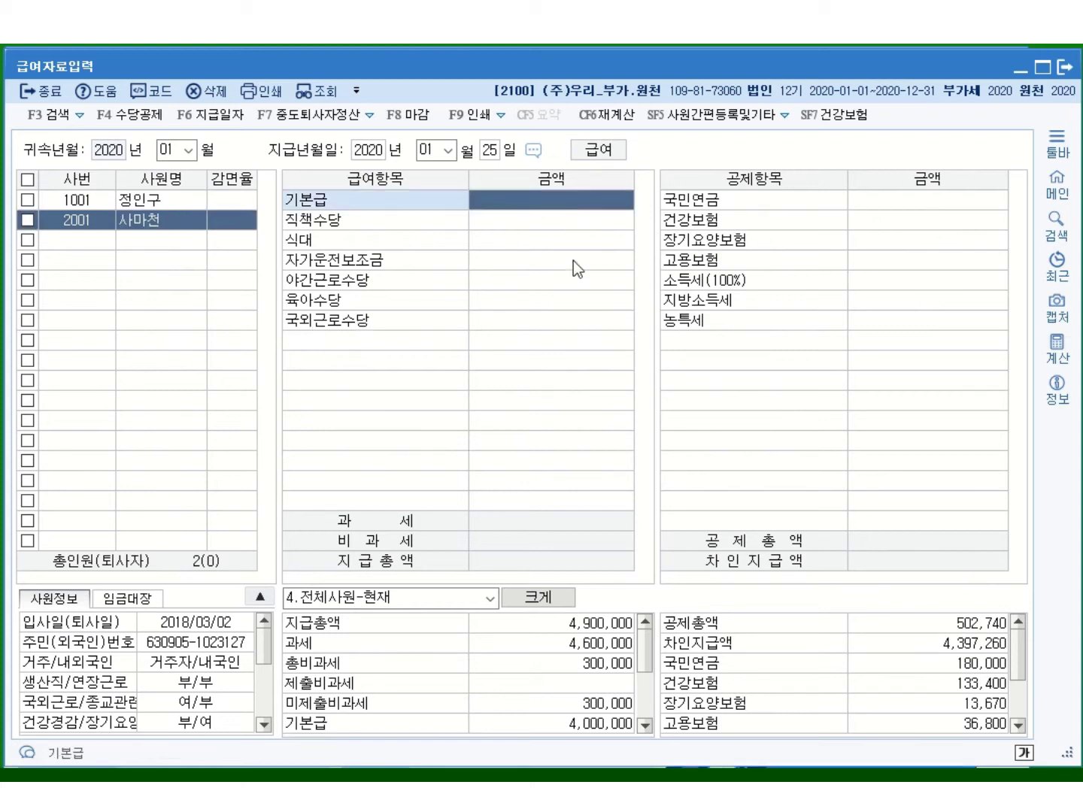
type("5000000")
key("Return")
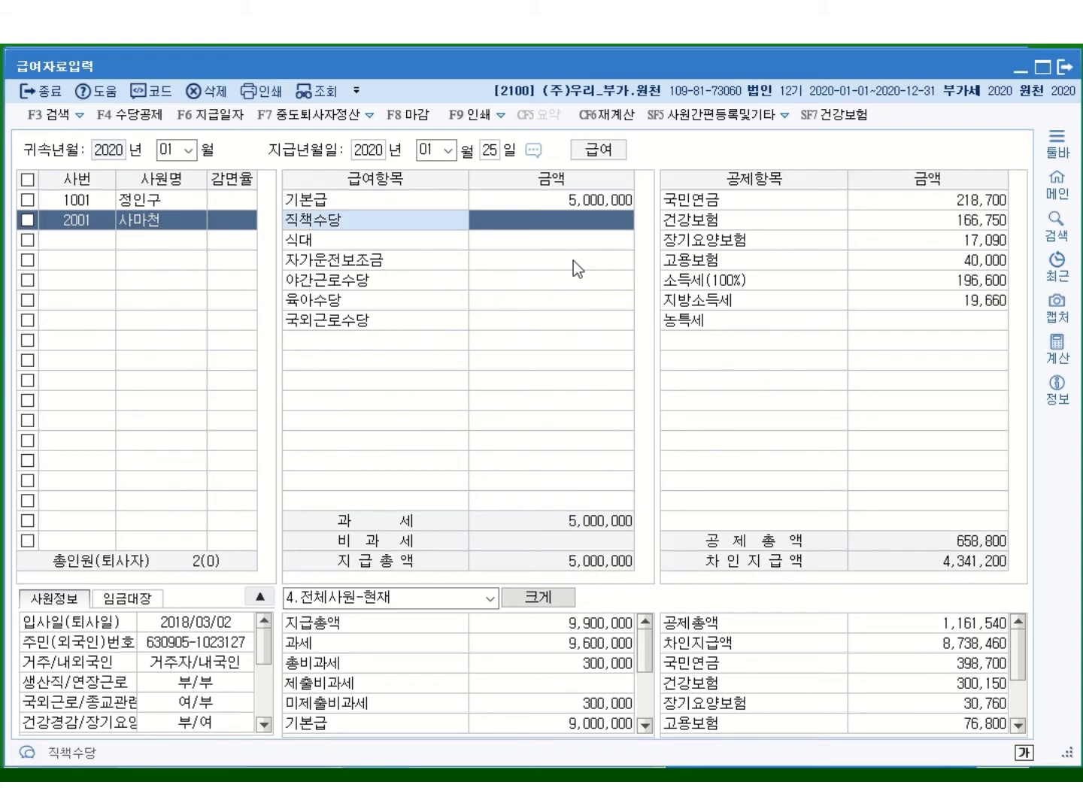
type("2000000")
key("Return")
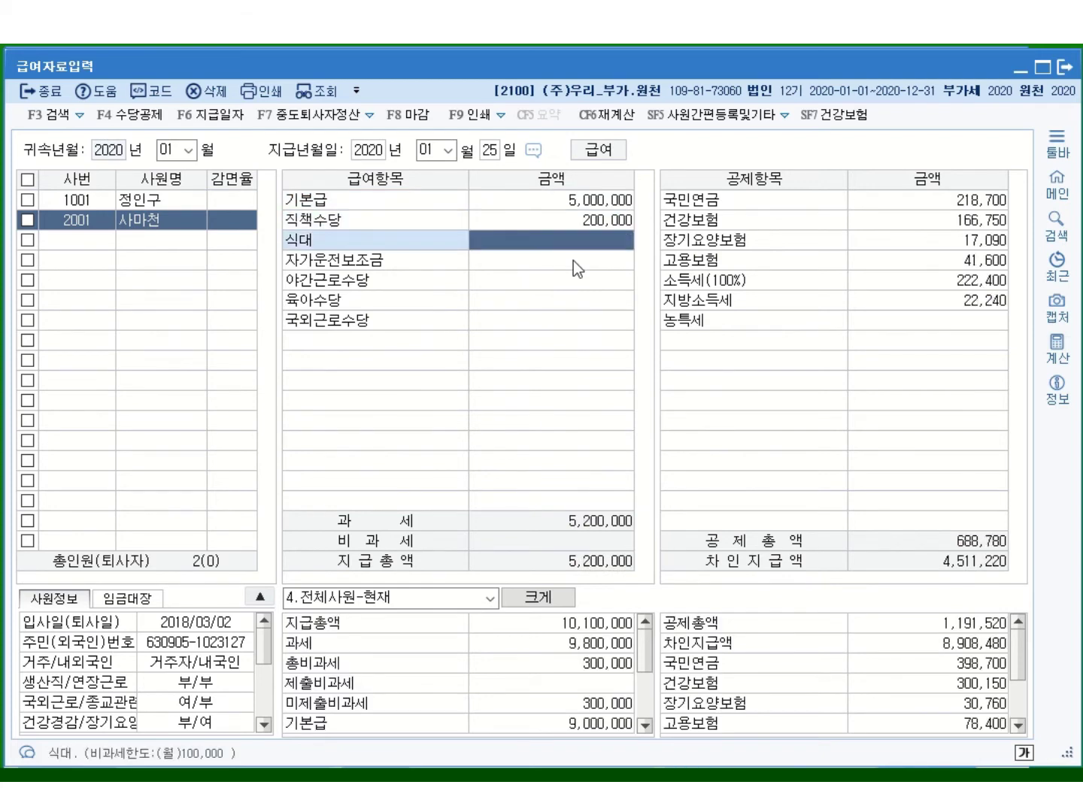
type("1000000")
key("Return")
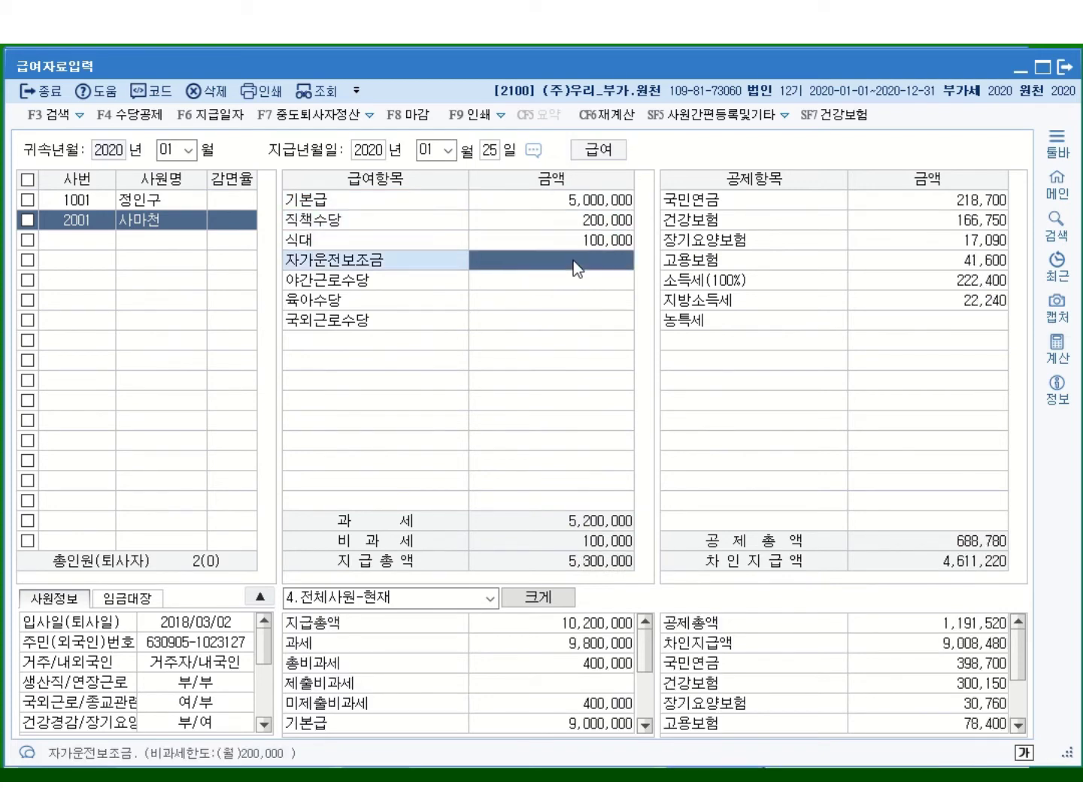
type("2000000")
key("Return")
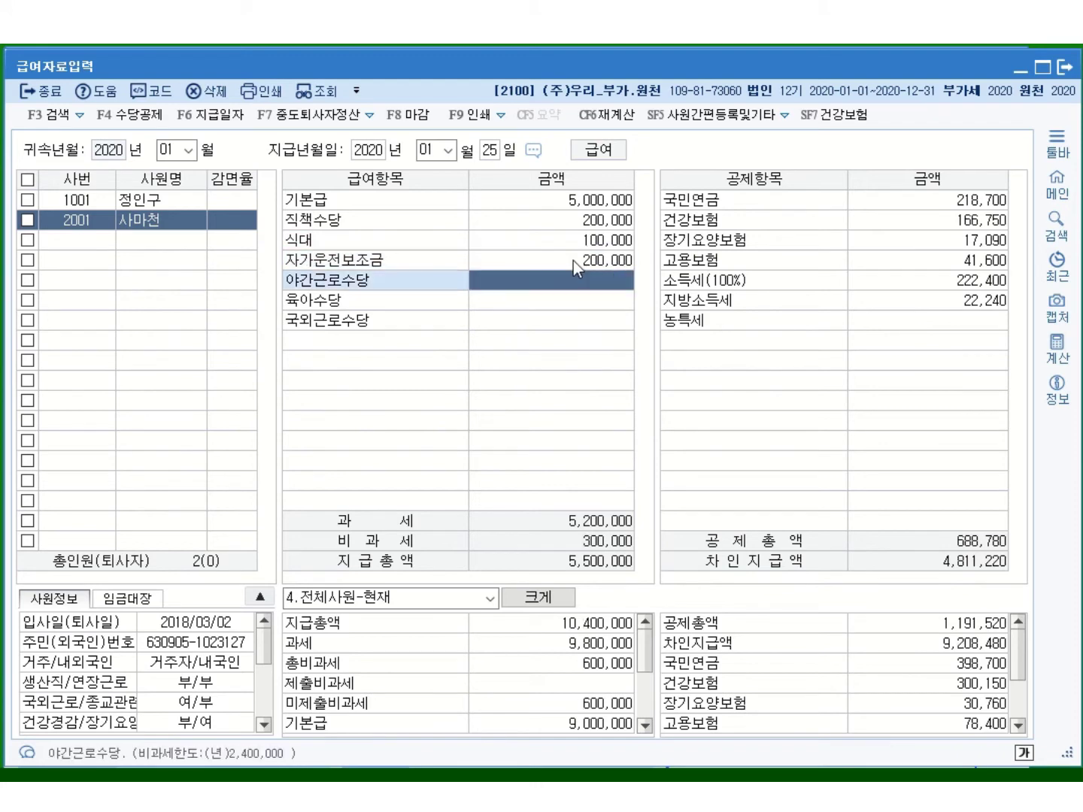
Step: Leave the second employee's 야간근로수당 blank and enter 육아수당 200,000 and 국외근로수당 1,000,000
key("Return")
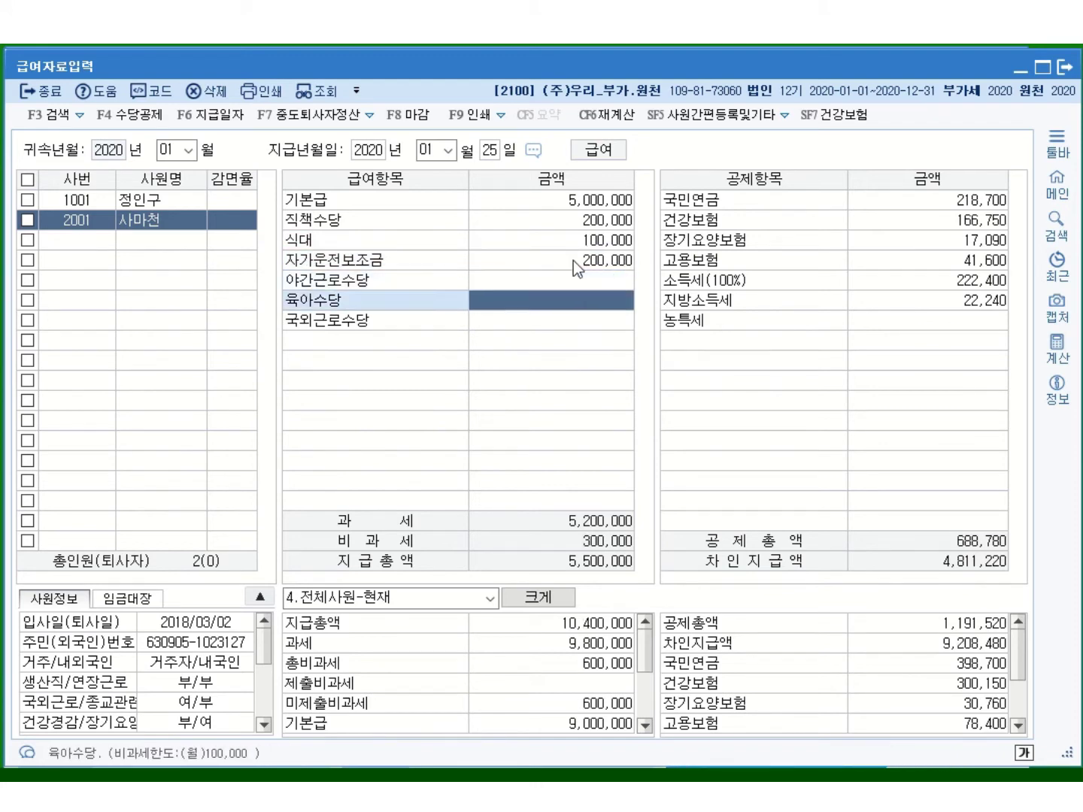
type("200,000")
key("Return")
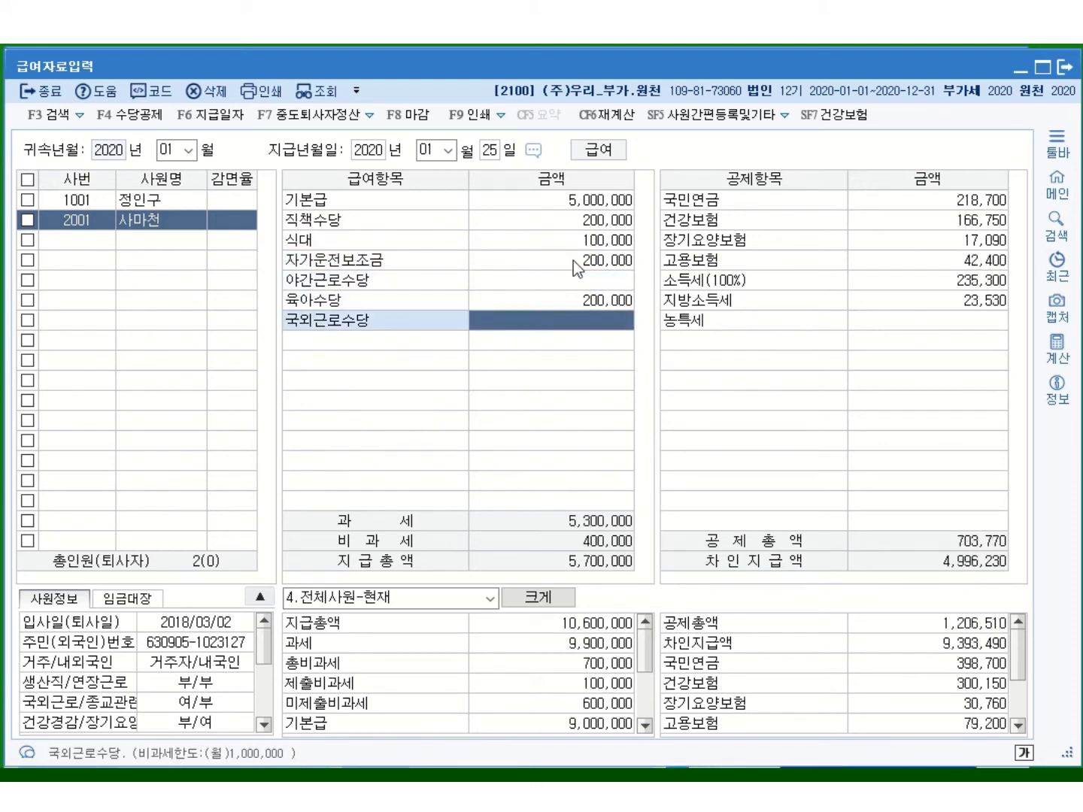
type("1000000")
key("Return")
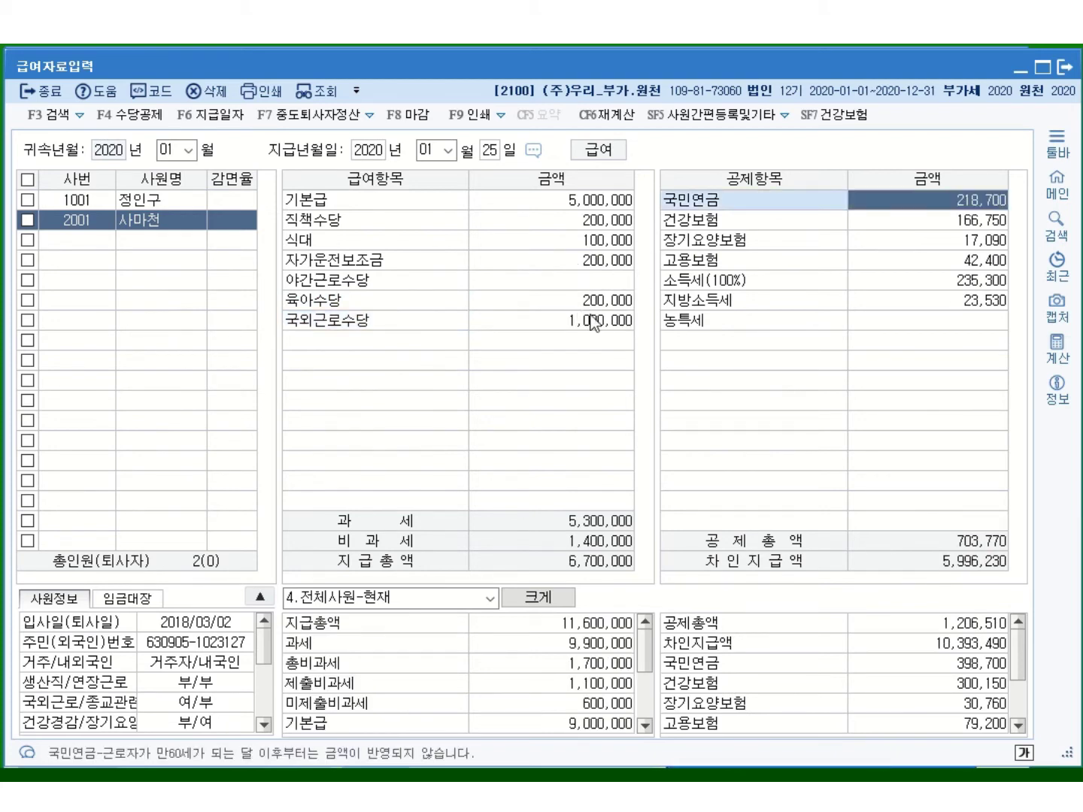
Step: Review the second employee's non-taxable allowances and 비과세 total, and view the scope options for the payroll summary
left_click(597, 241)
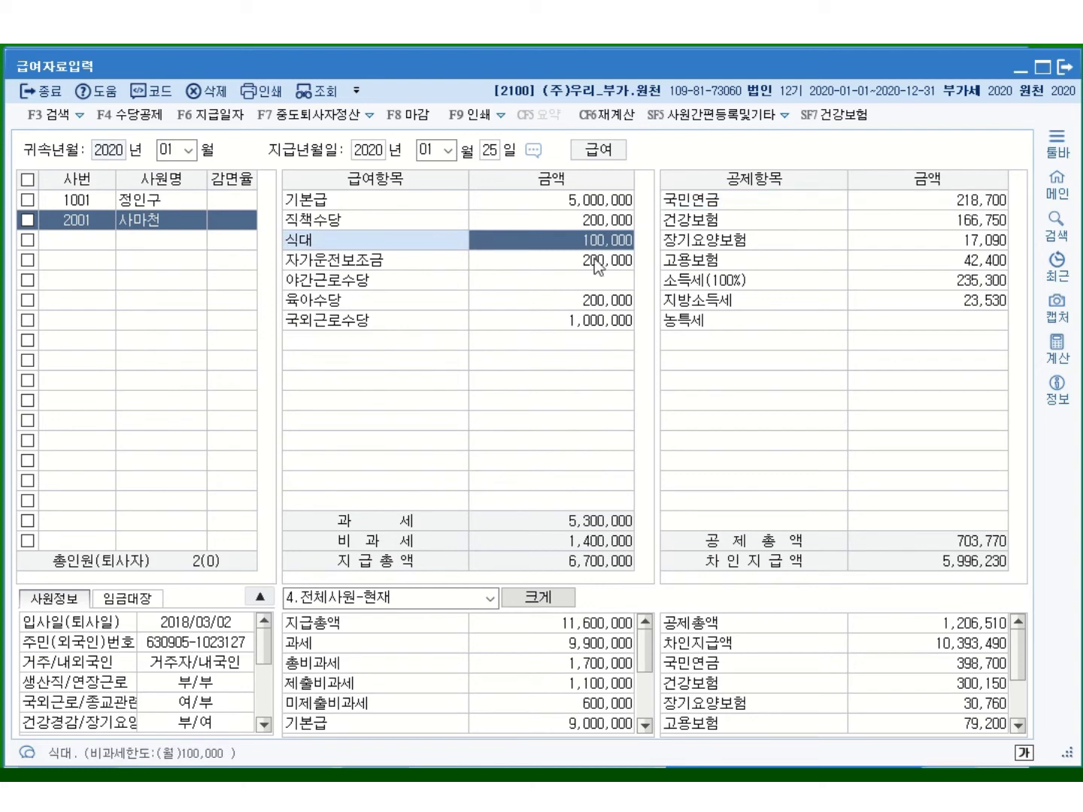
left_click(594, 262)
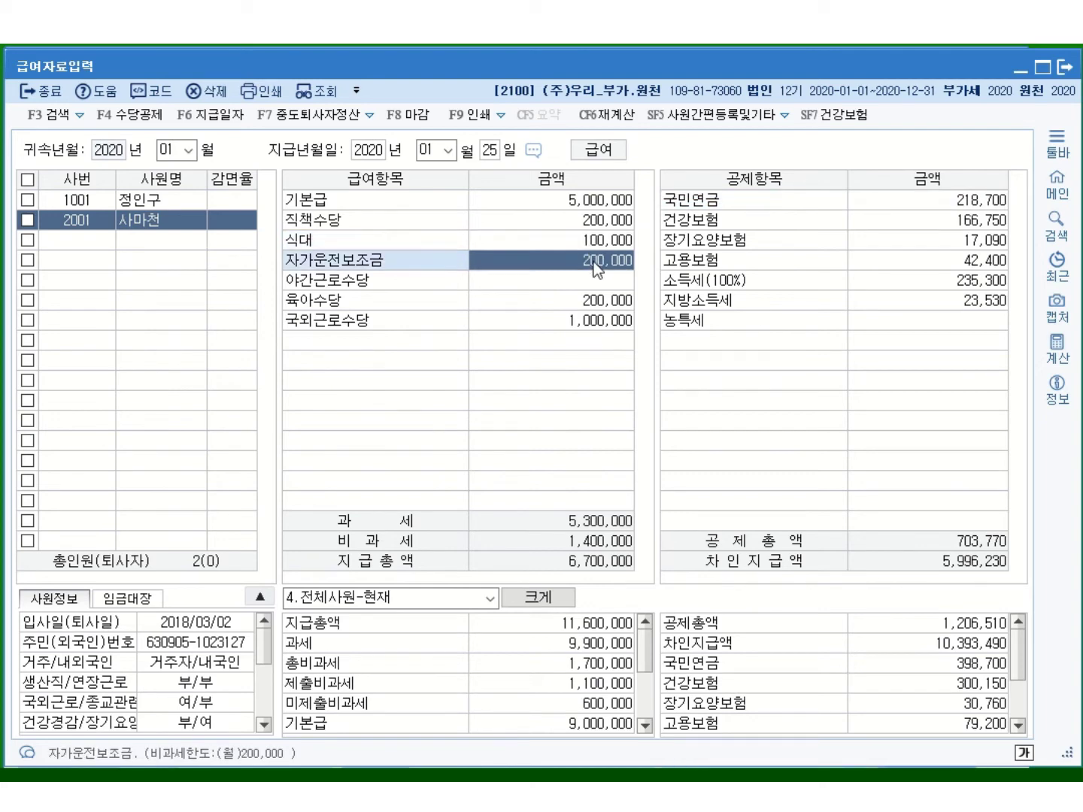
left_click(589, 305)
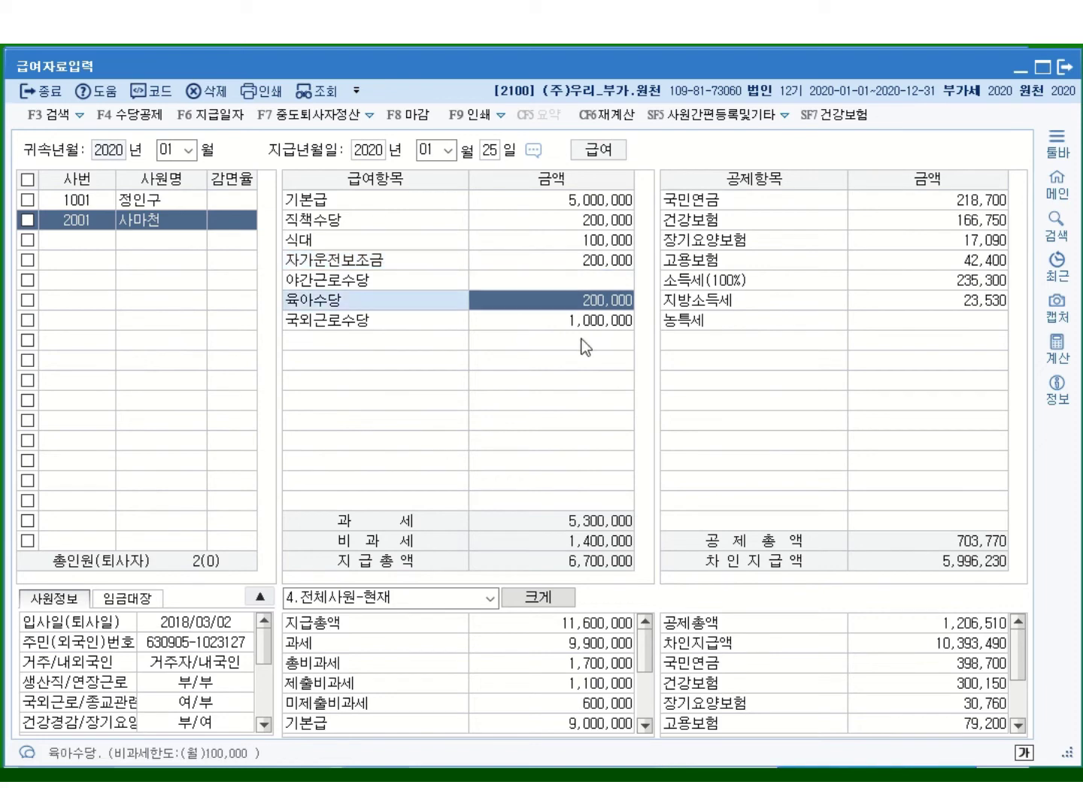
left_click(592, 324)
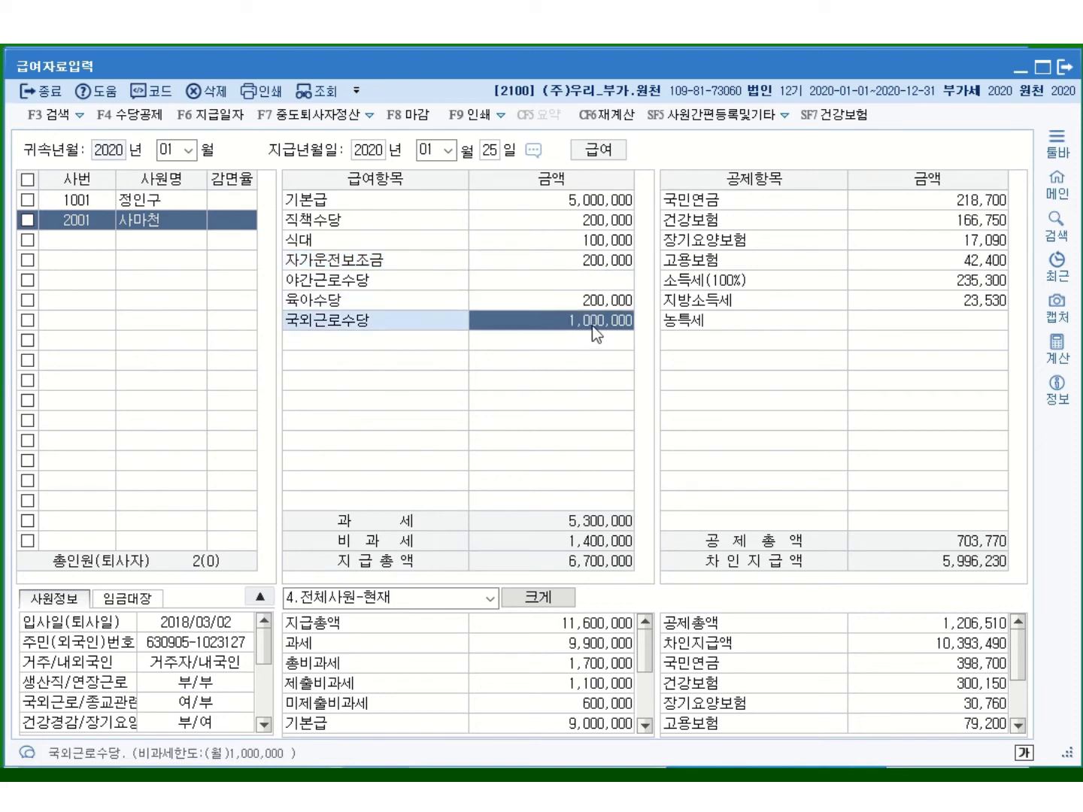
left_click(613, 545)
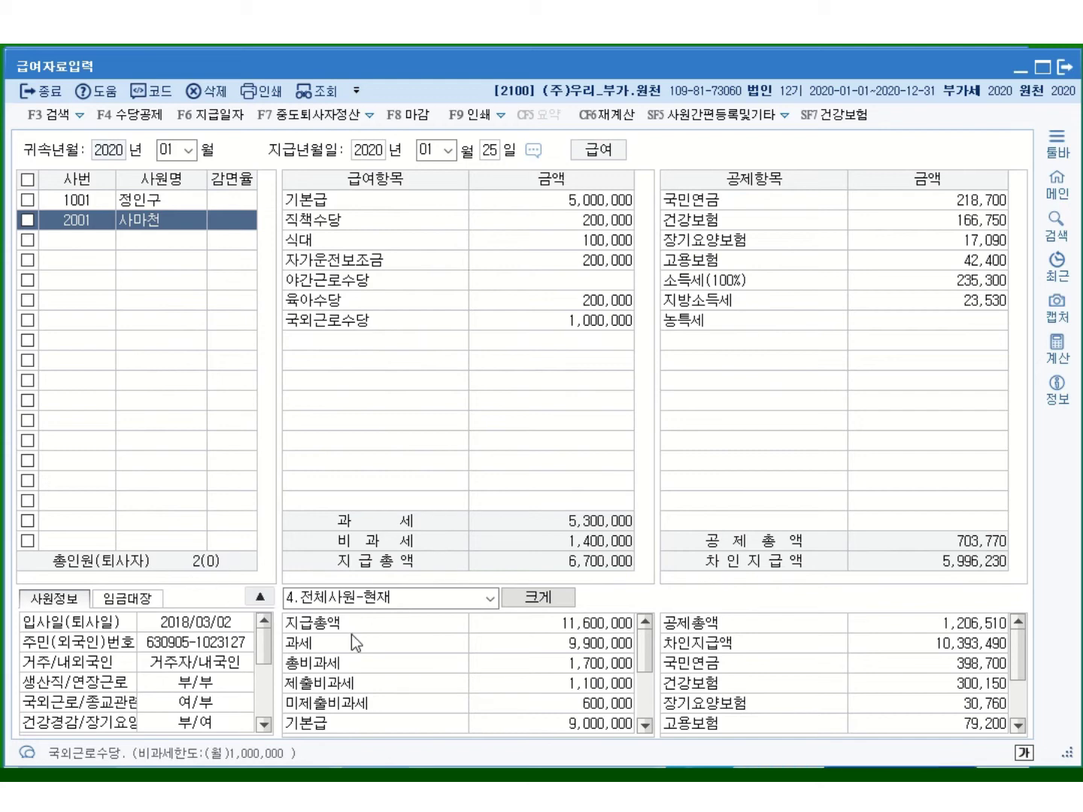
left_click(489, 599)
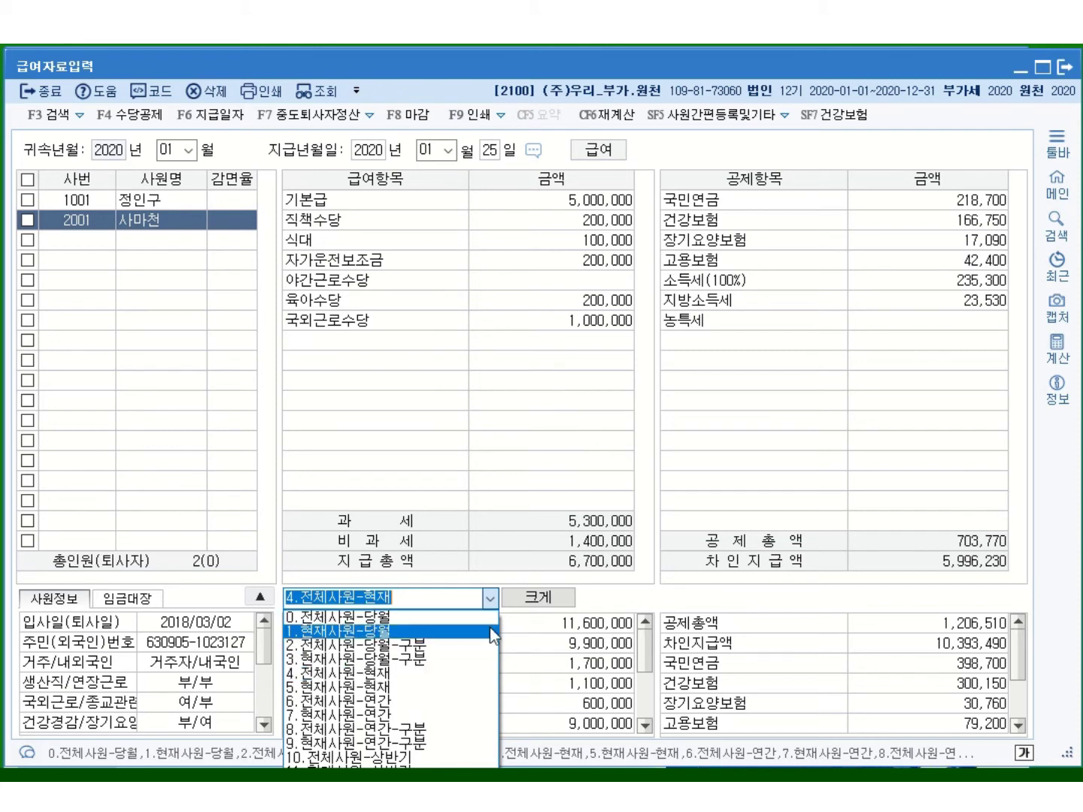
left_click(659, 594)
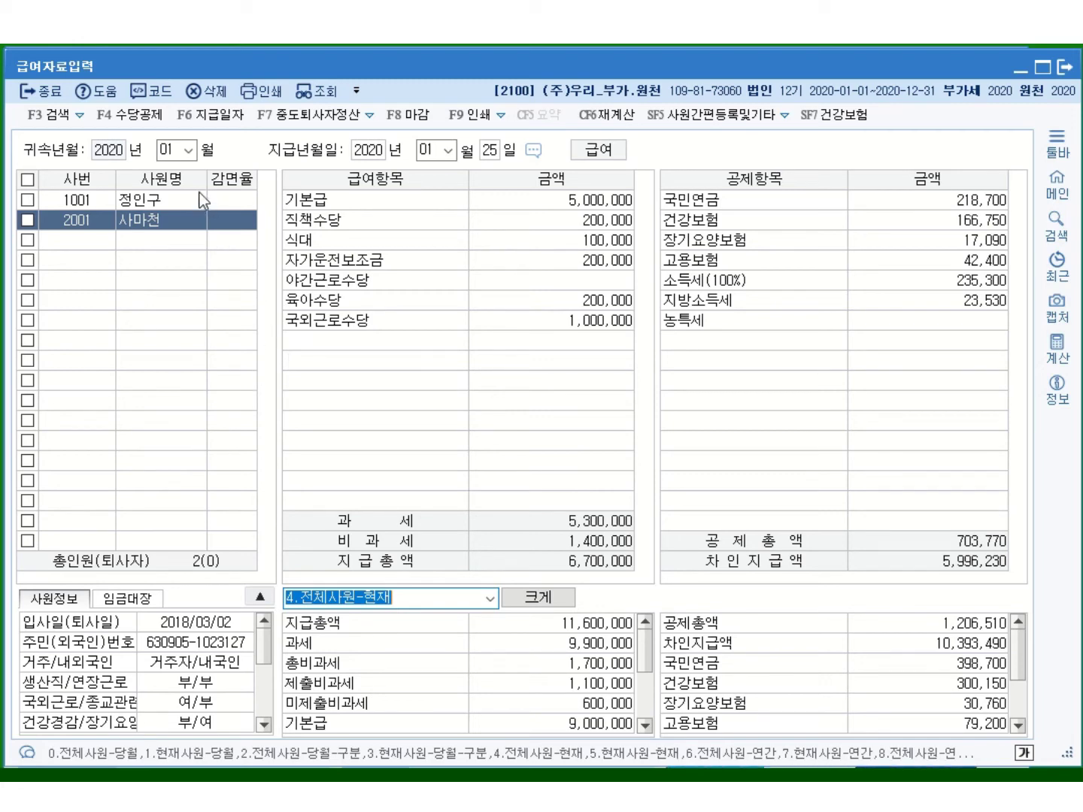
Step: Set the 귀속 month to 02 with payment on 2020-02-25 and copy the previous month's 급여대장 including the 임금대장
left_click(188, 150)
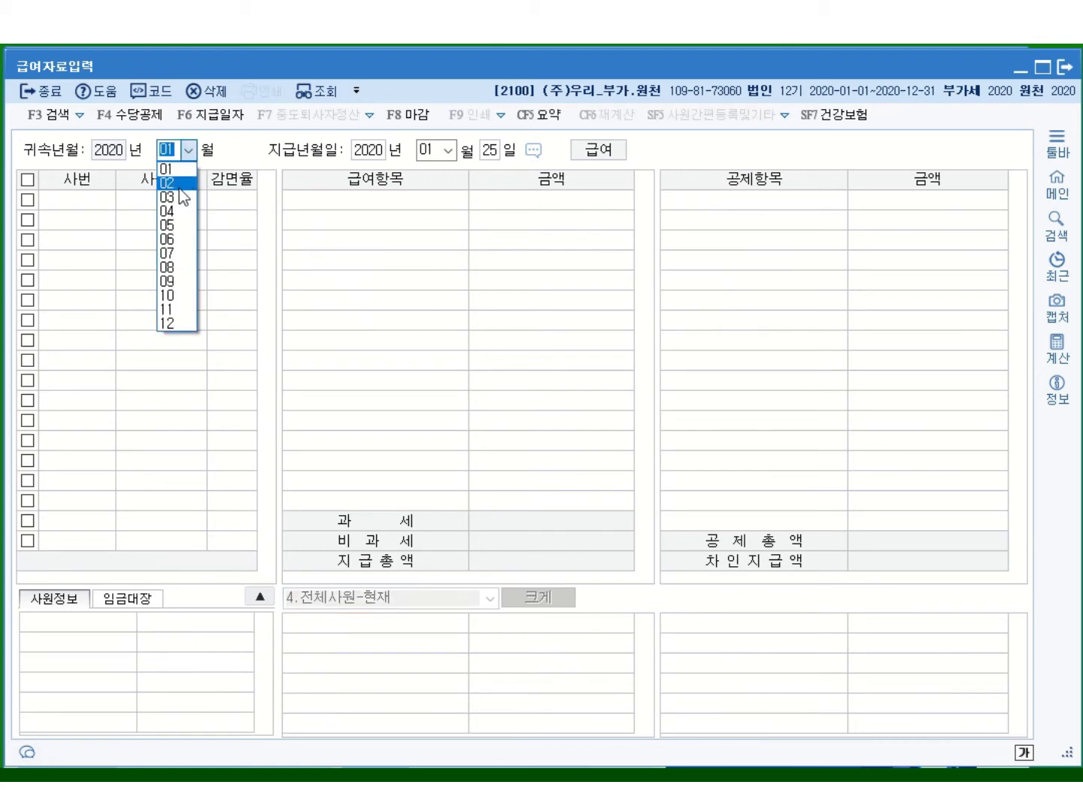
left_click(179, 184)
left_click(490, 150)
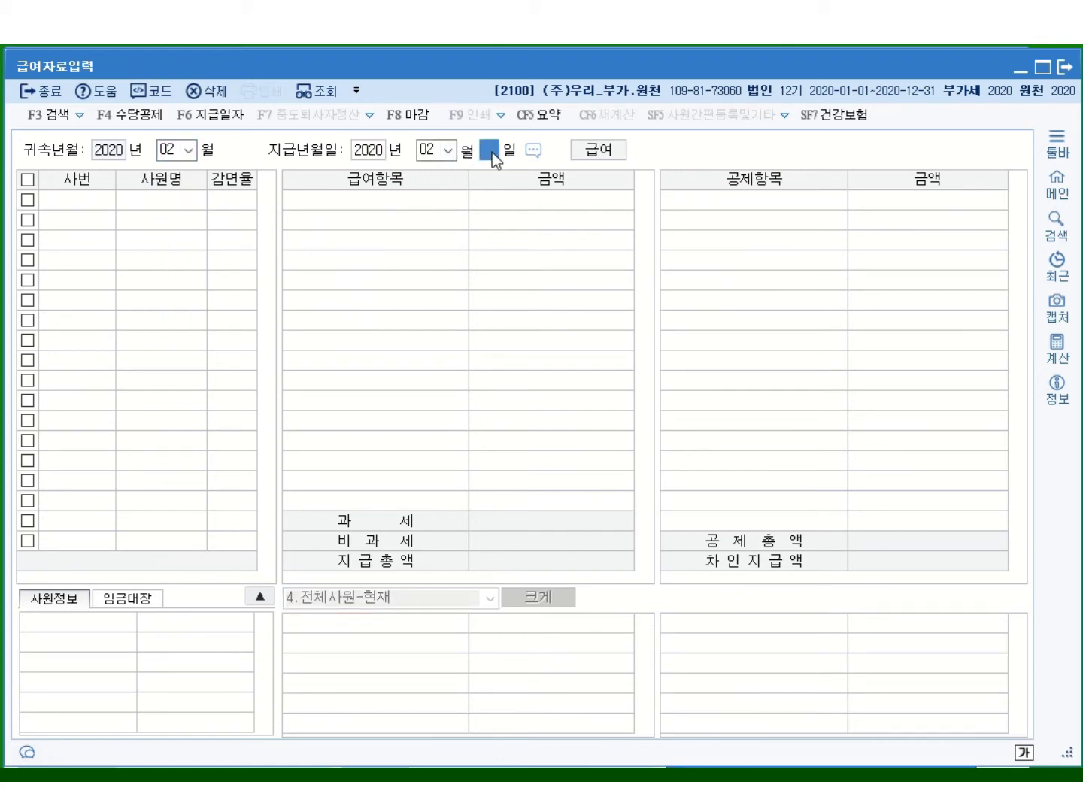
type("25")
key("Return")
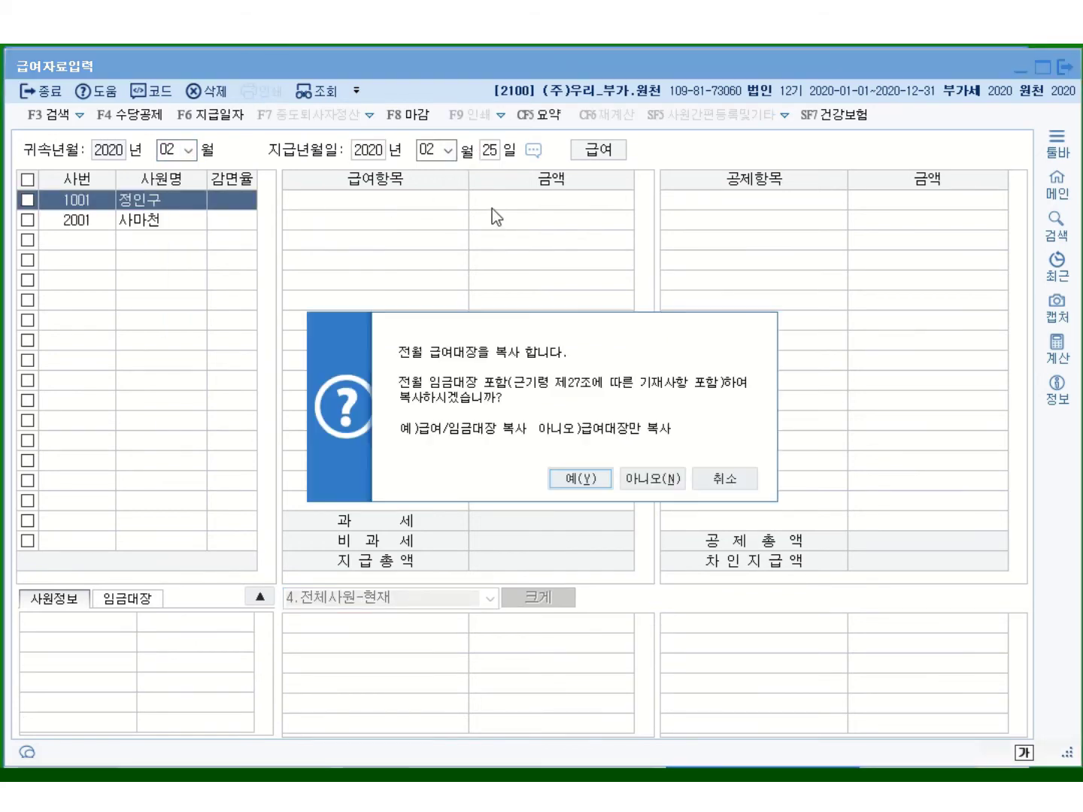
left_click(554, 477)
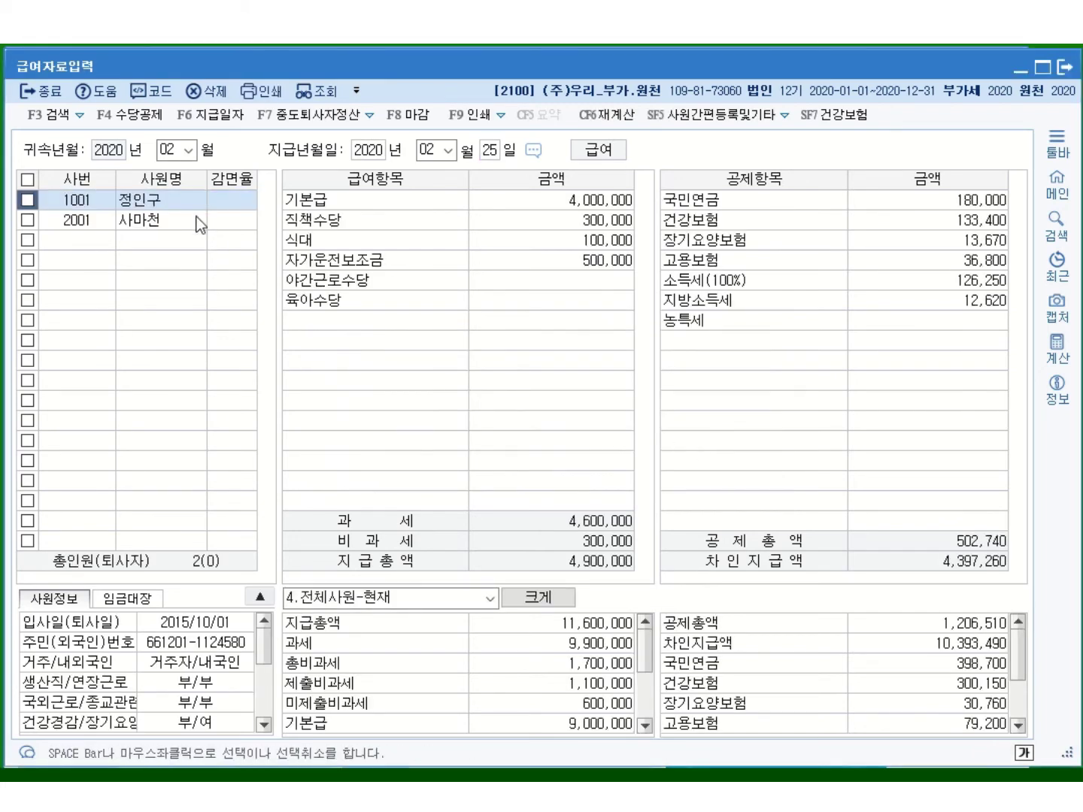
Step: Review the copied February pay and deduction amounts of the first employee and those of the second employee
left_click(594, 207)
left_click(609, 243)
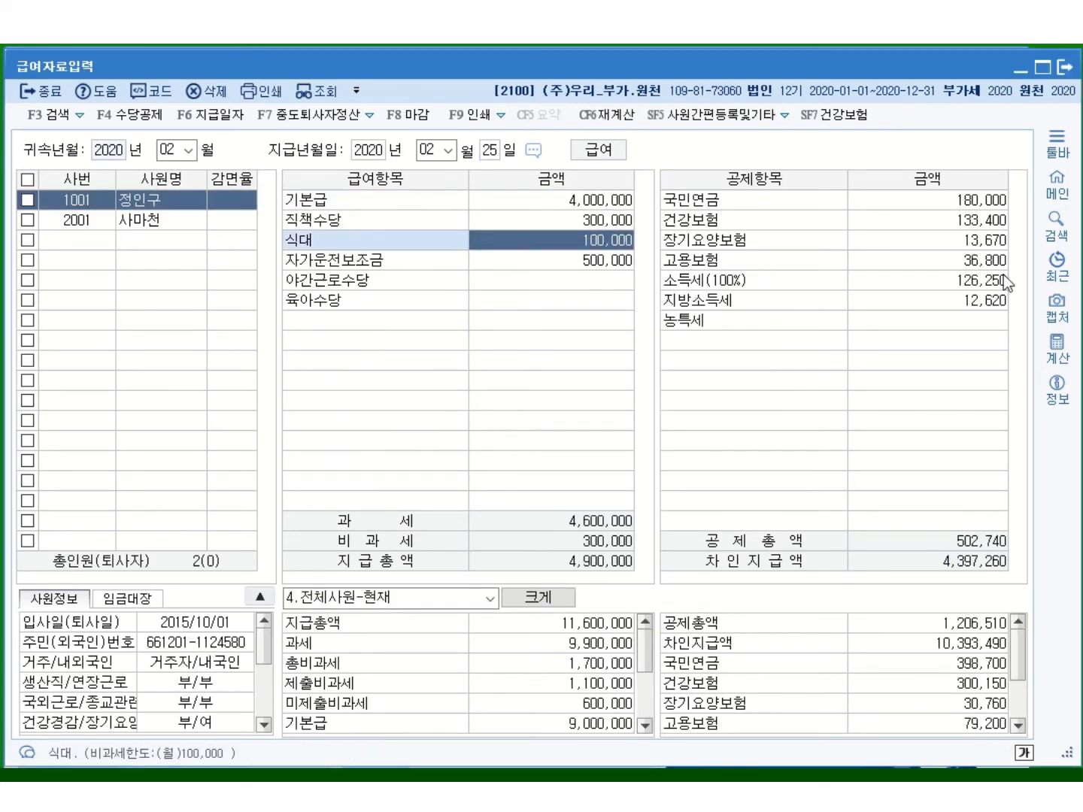
left_click(1000, 221)
left_click(723, 272)
left_click(629, 263)
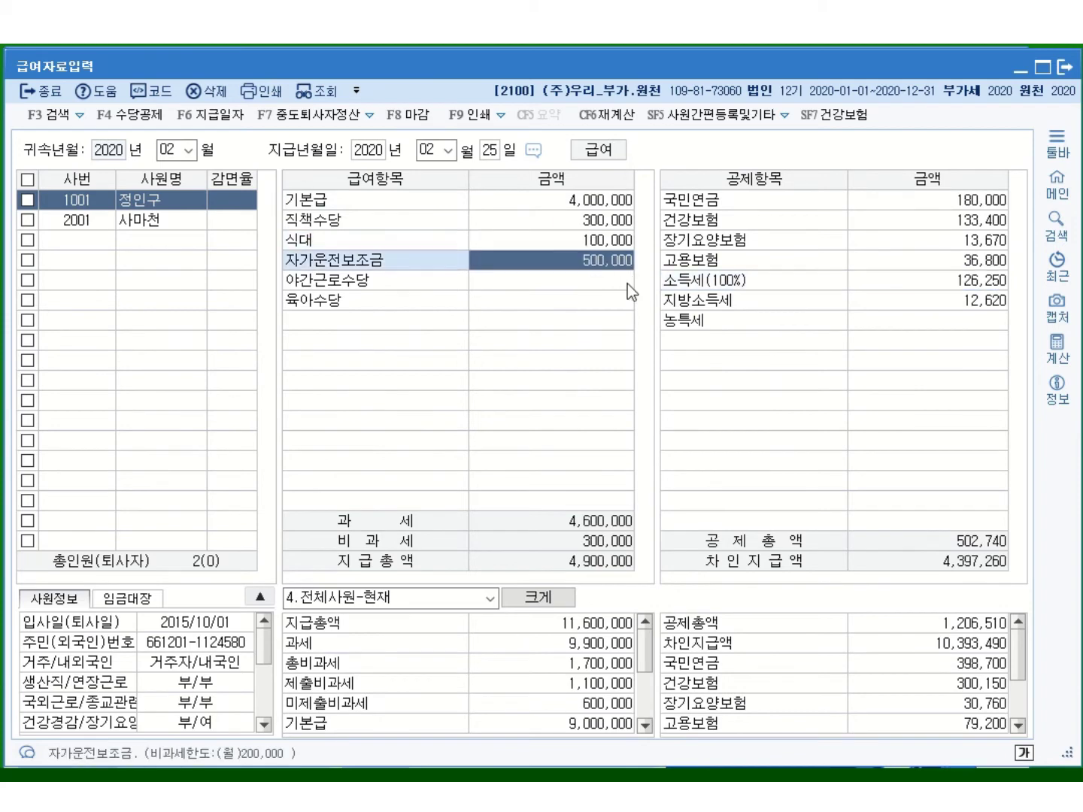
left_click(150, 219)
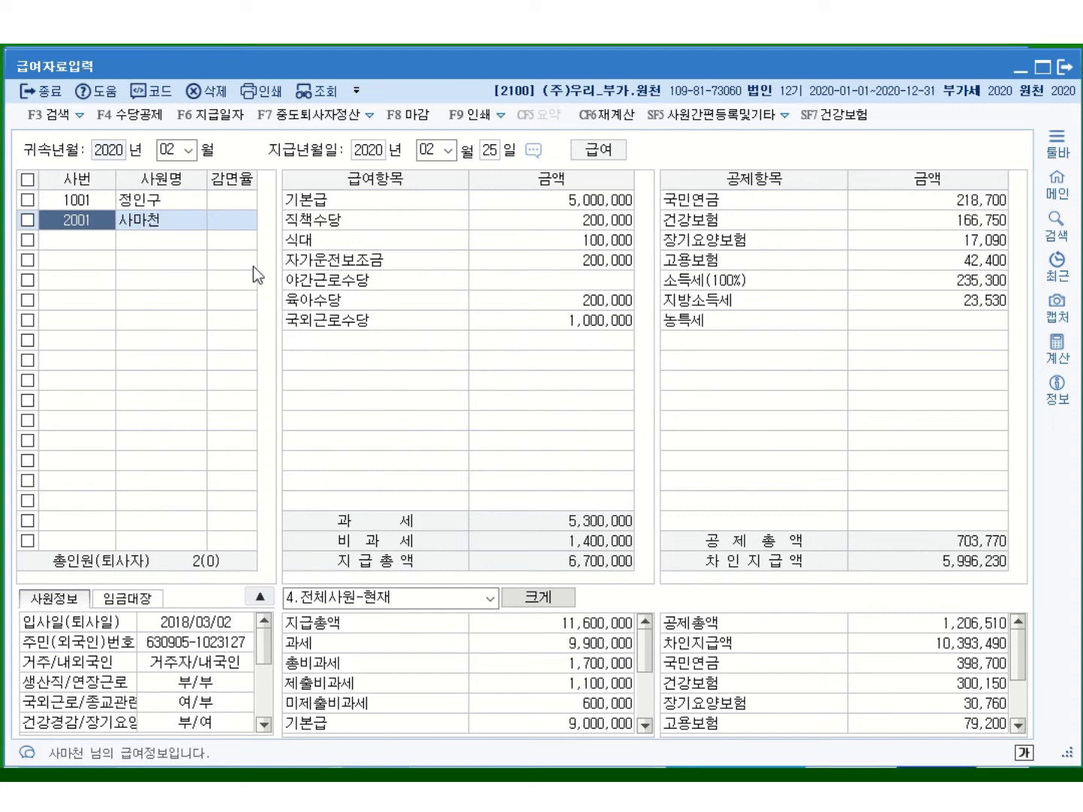
Step: Copy the February payroll to 귀속월 2020-03 with payment date 2020-03-25 using the 지급일자 copy function
left_click(219, 117)
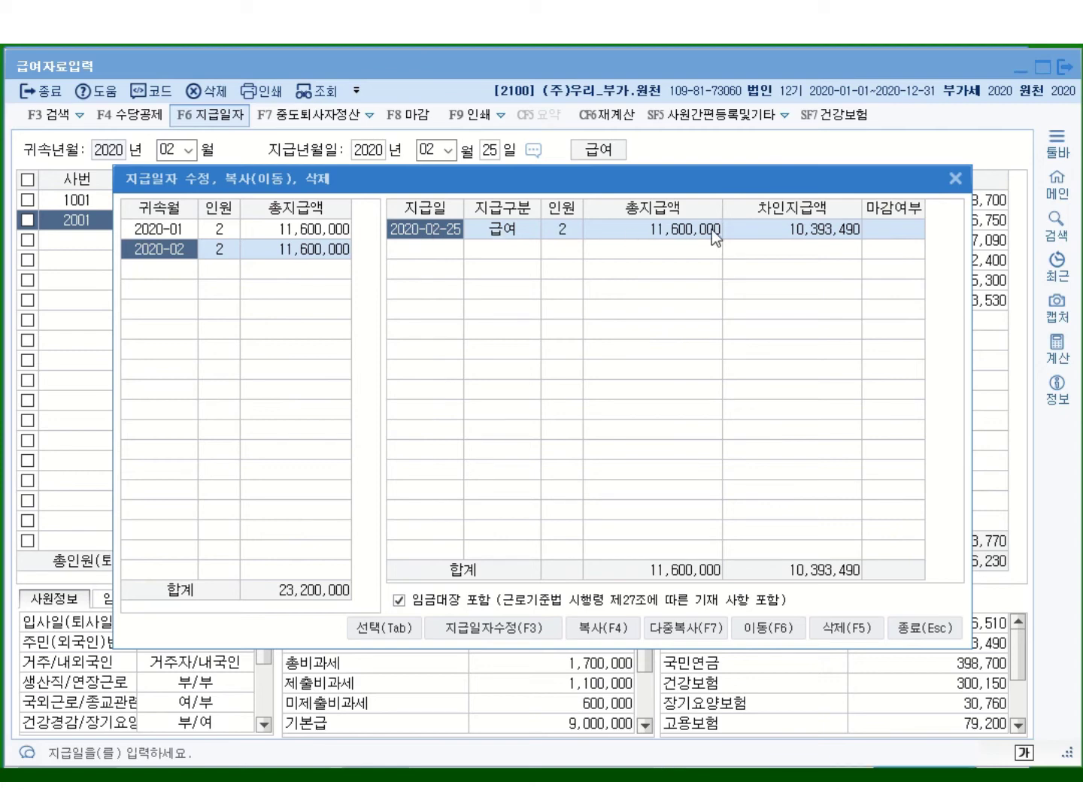
left_click(615, 629)
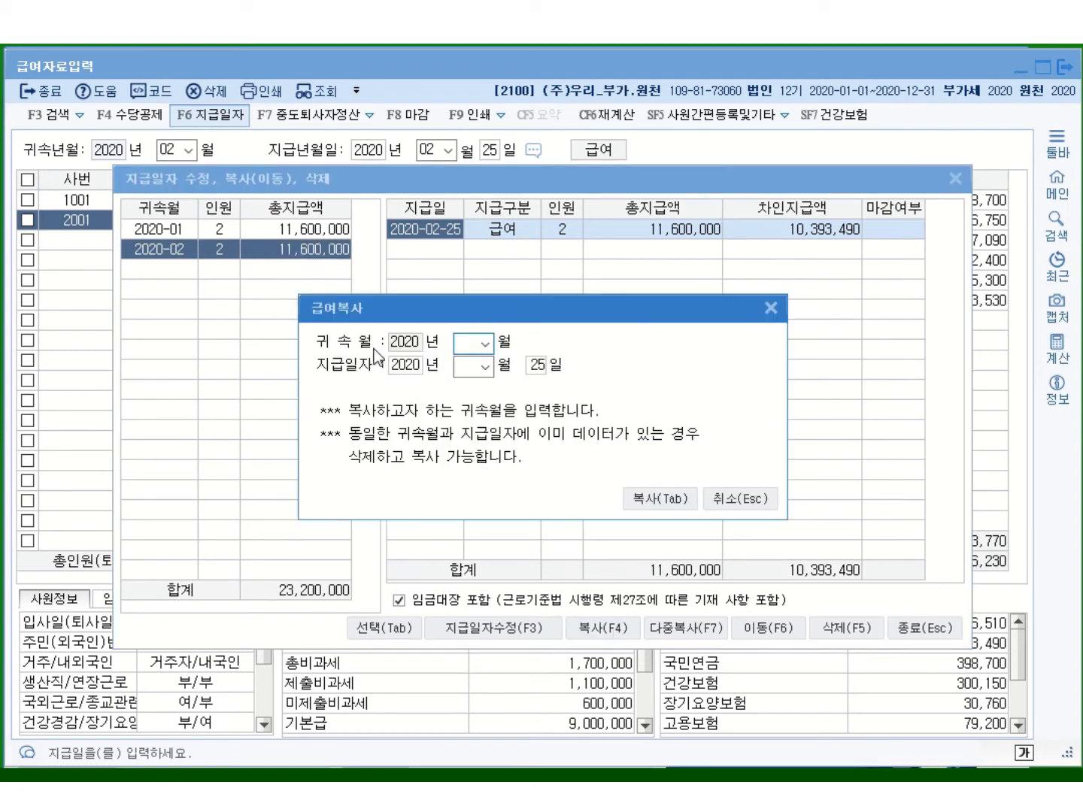
left_click(484, 345)
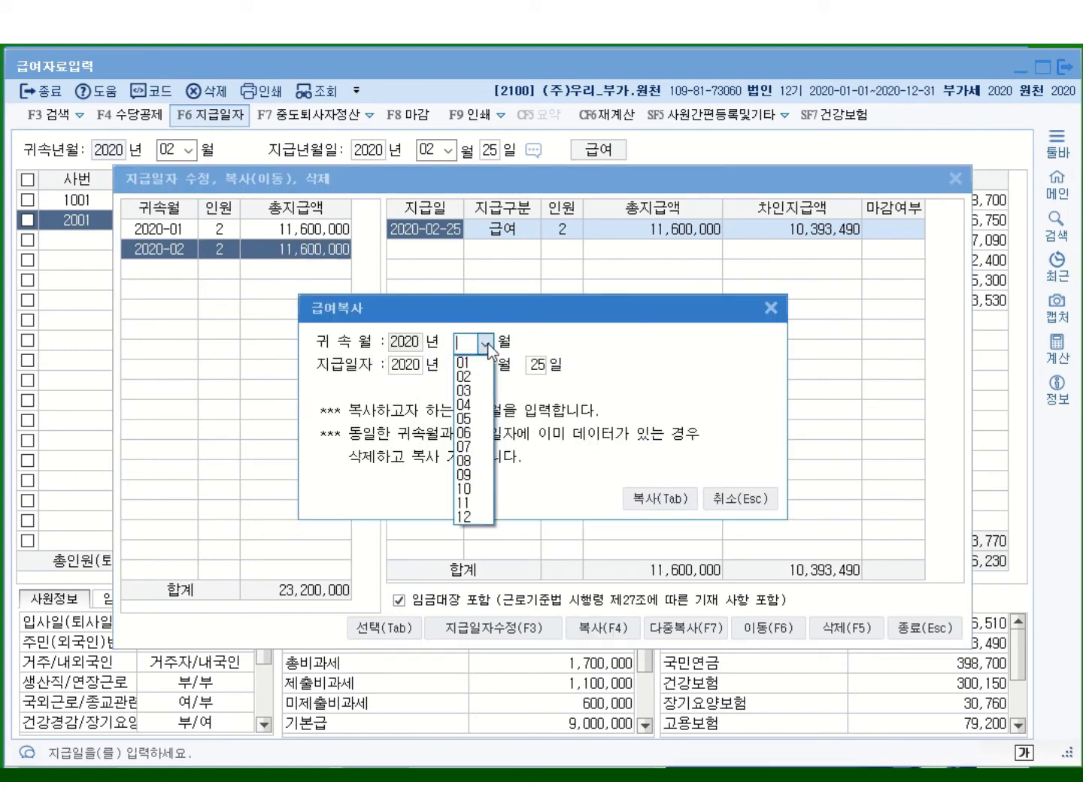
left_click(474, 391)
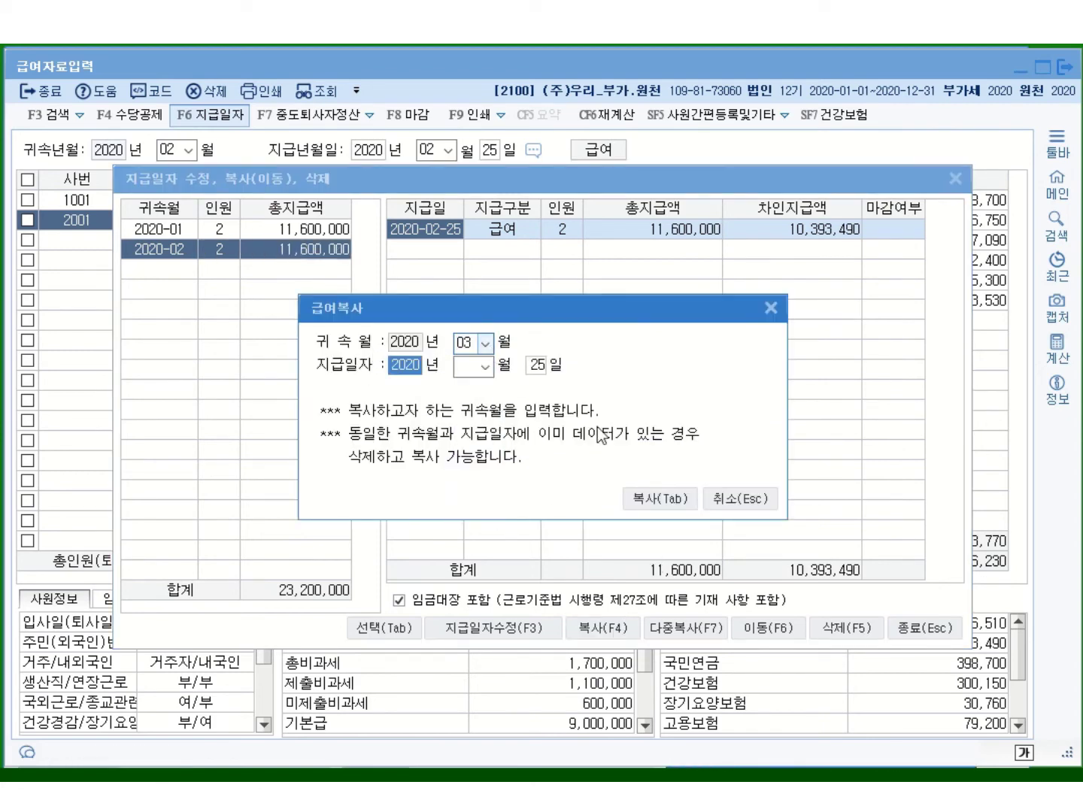
left_click(485, 367)
left_click(474, 415)
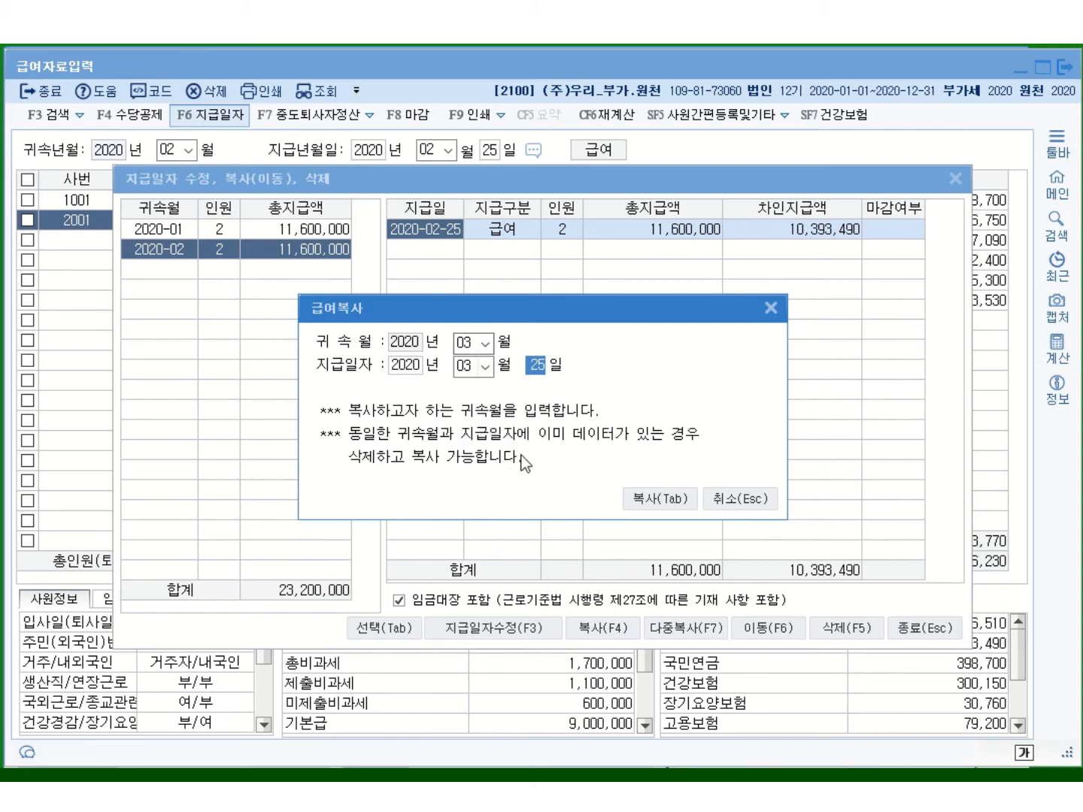
left_click(650, 498)
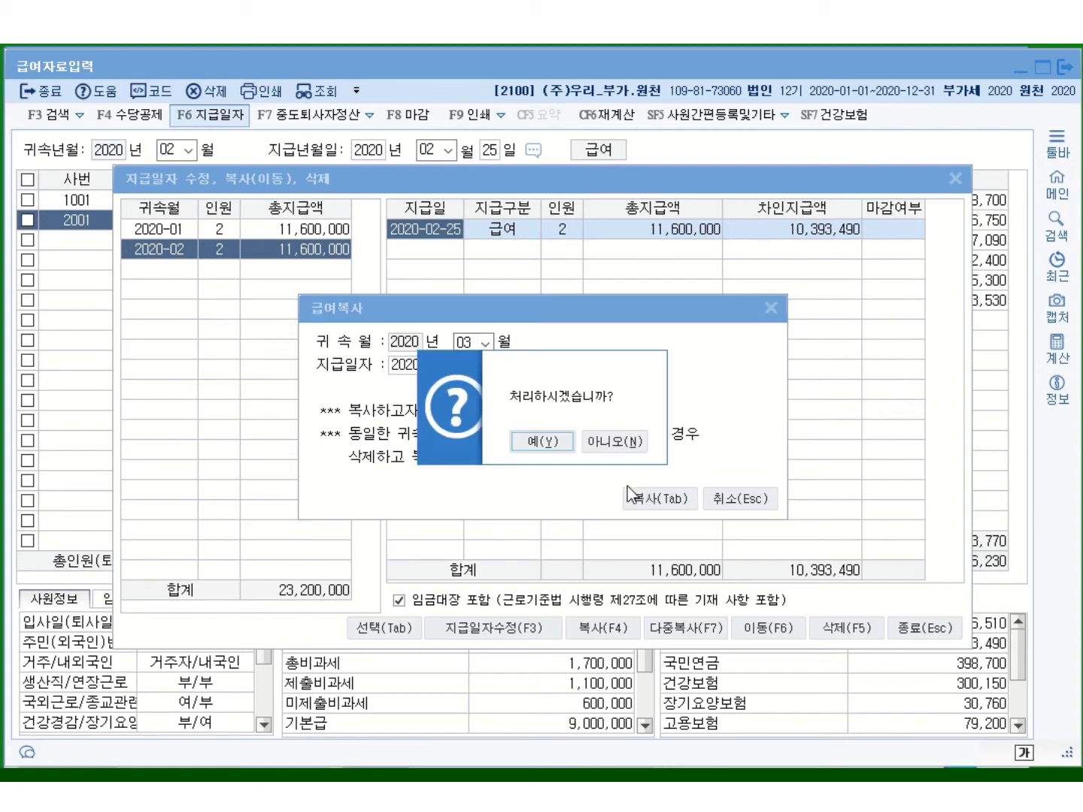
left_click(562, 442)
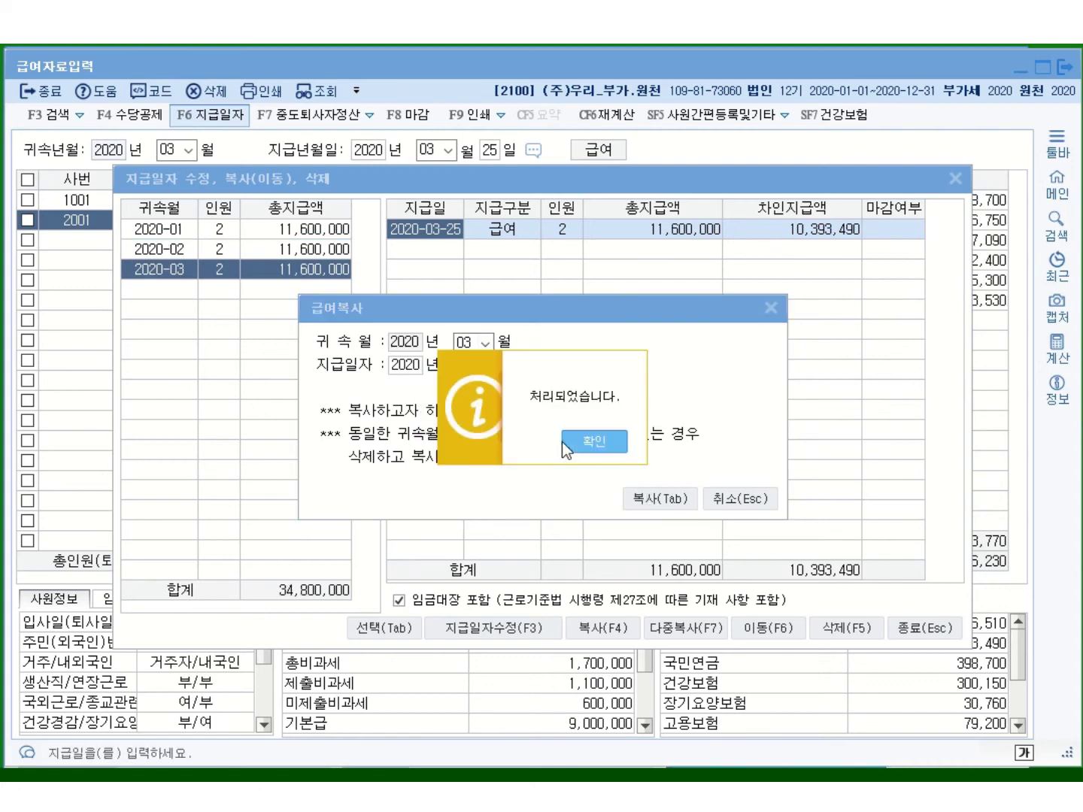
left_click(579, 438)
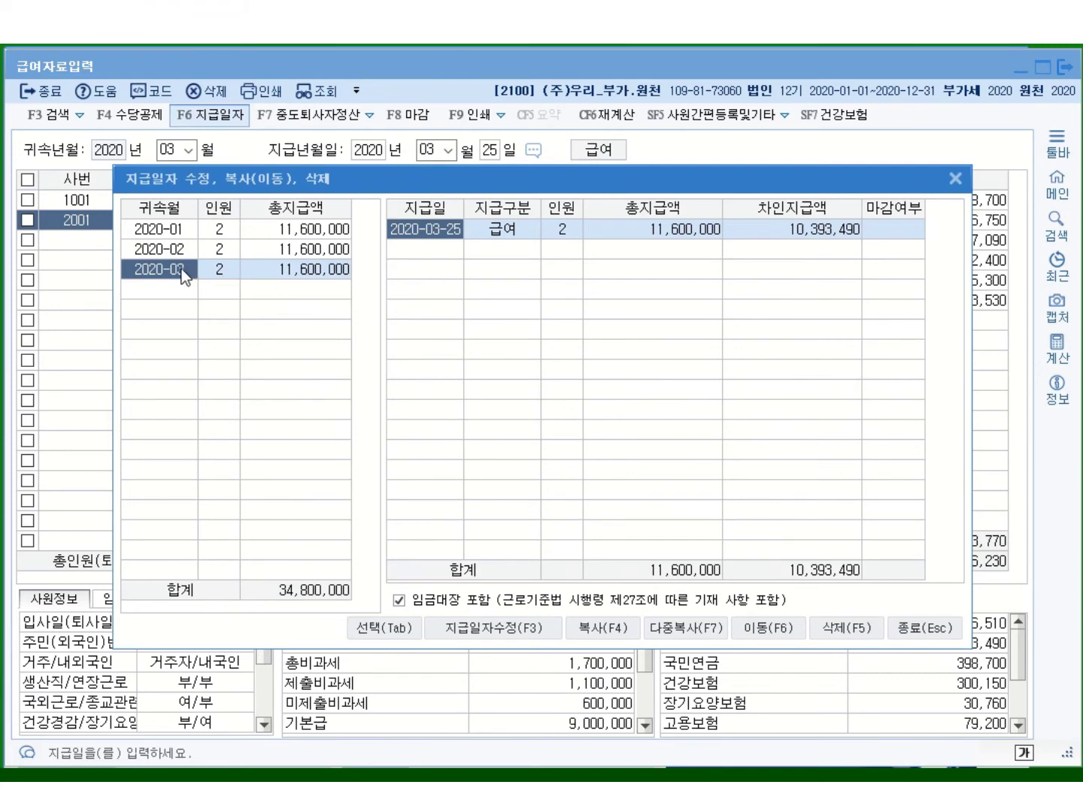
Step: Check the 2020-03 entry in the 지급일자 list and view the 급여다중복사 options without copying
left_click(218, 268)
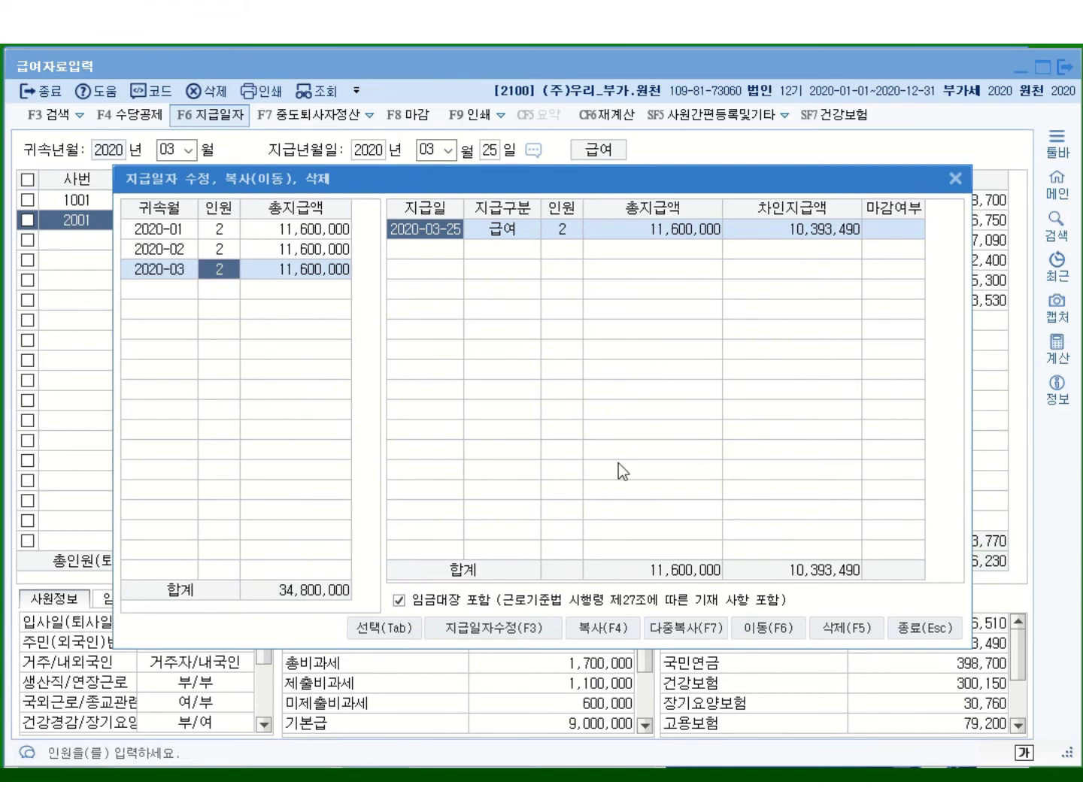
left_click(321, 256)
left_click(327, 270)
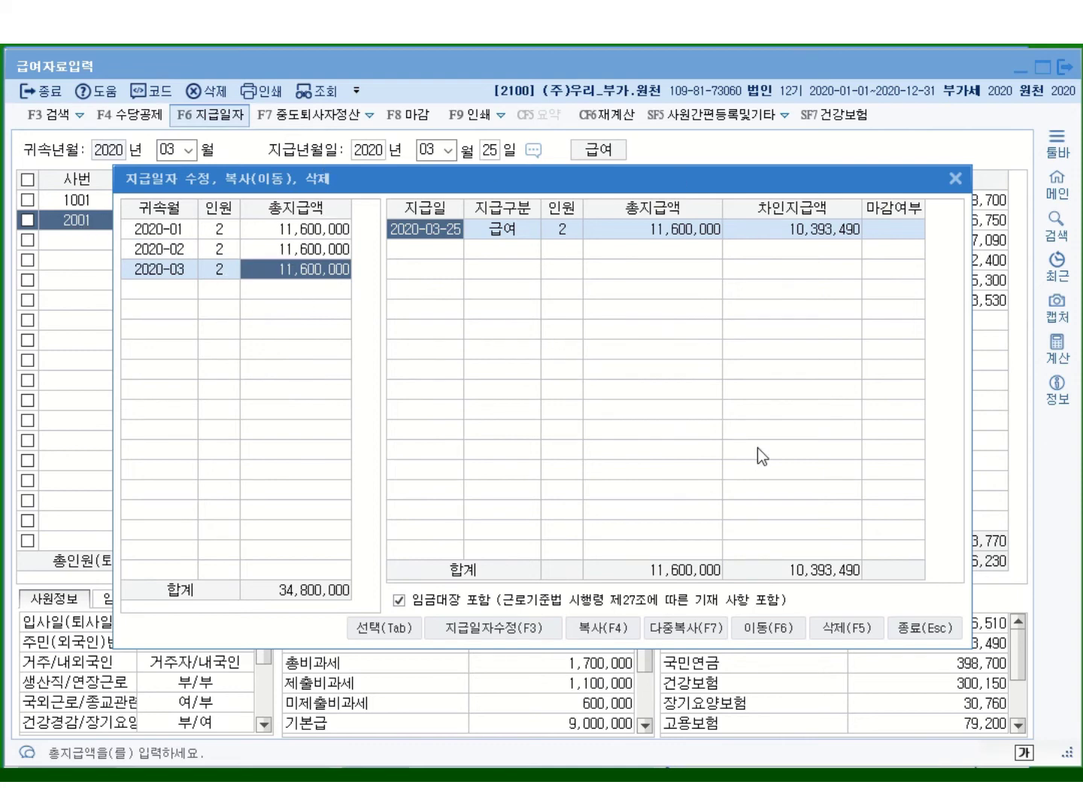
left_click(673, 624)
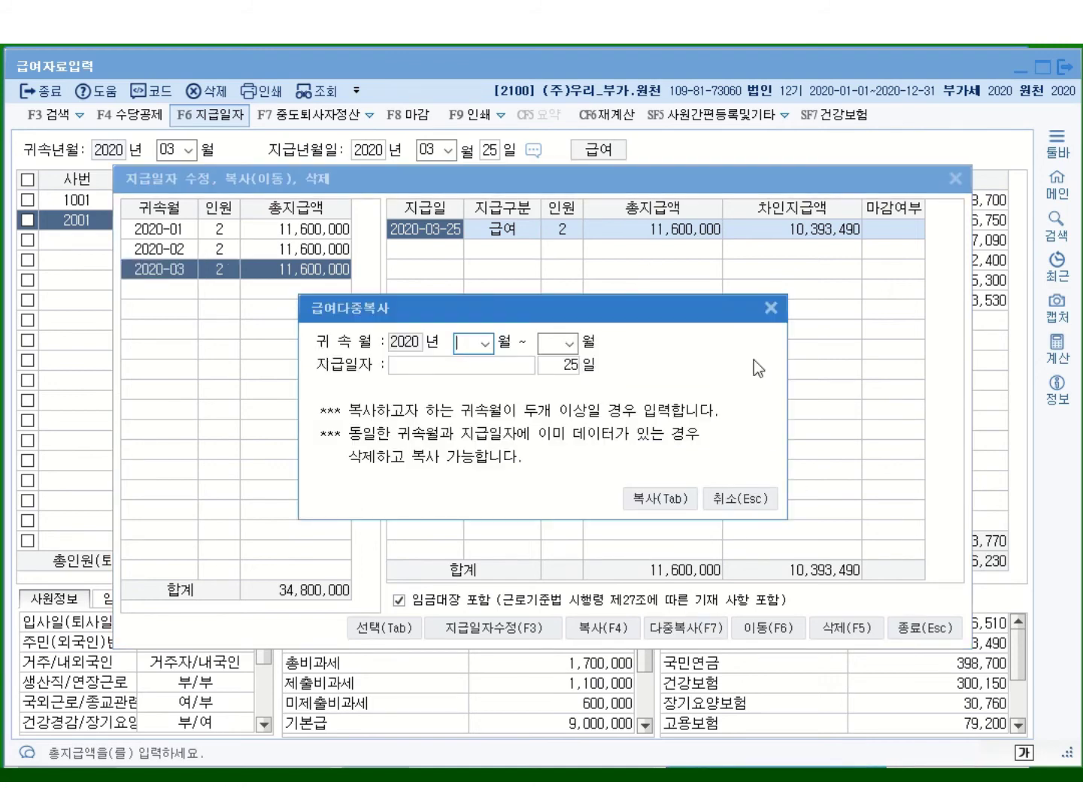
left_click(777, 309)
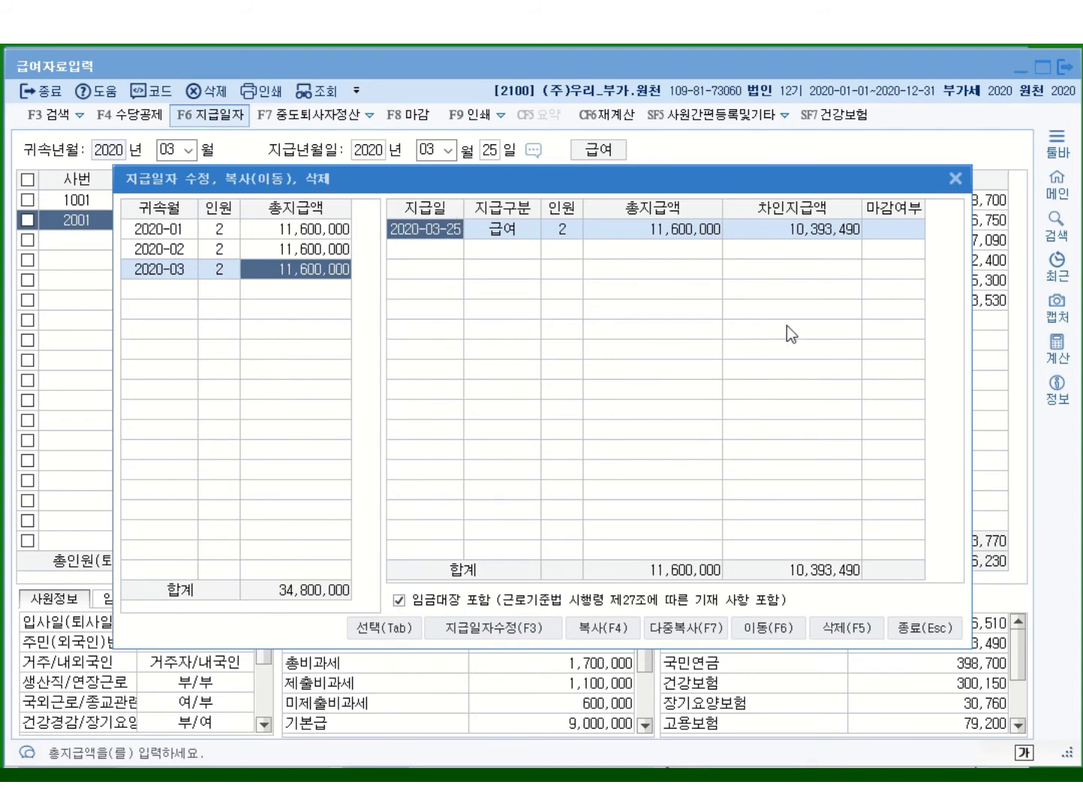
left_click(955, 178)
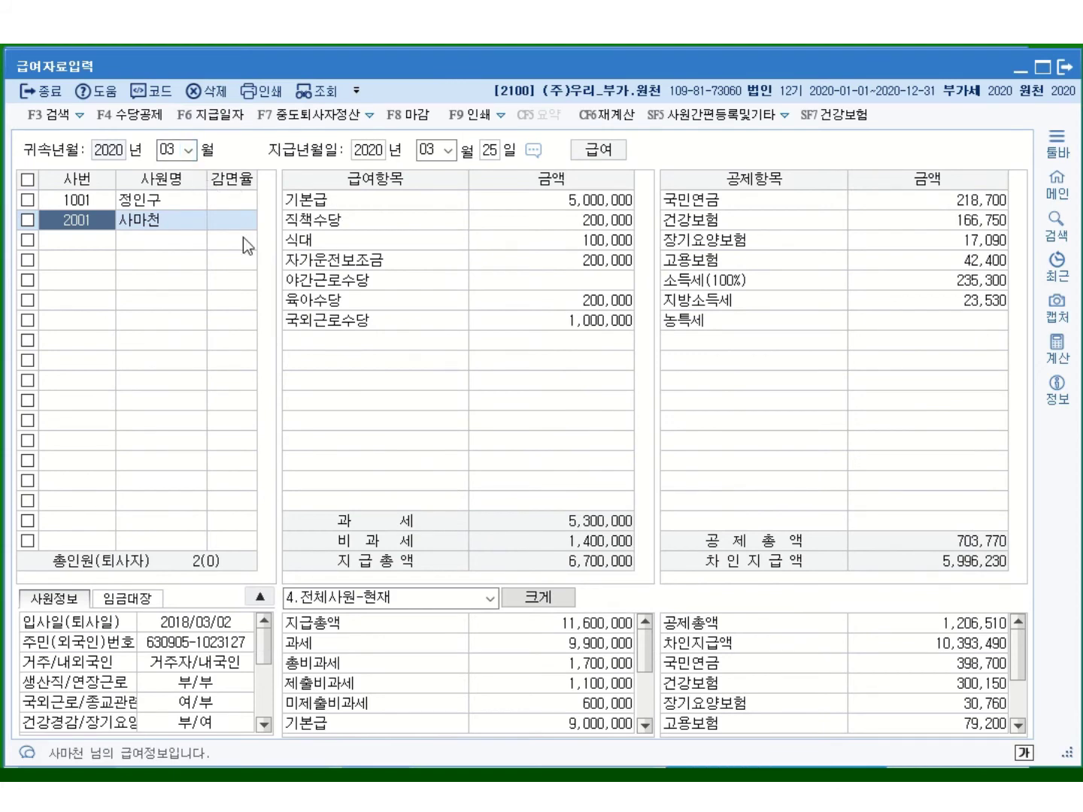
Step: Set the 귀속 month to 04 with payment on 2020-04-25 and copy the previous month's 급여대장 including the 임금대장
left_click(189, 155)
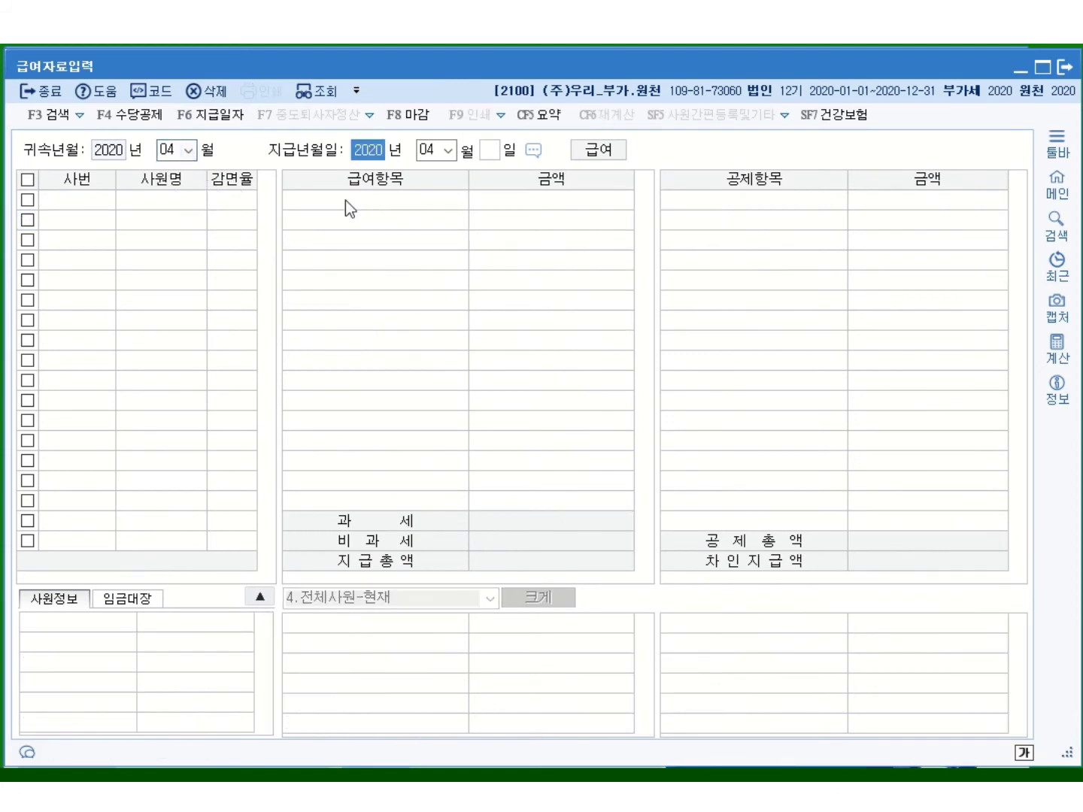
left_click(181, 210)
key("Return")
key("Return")
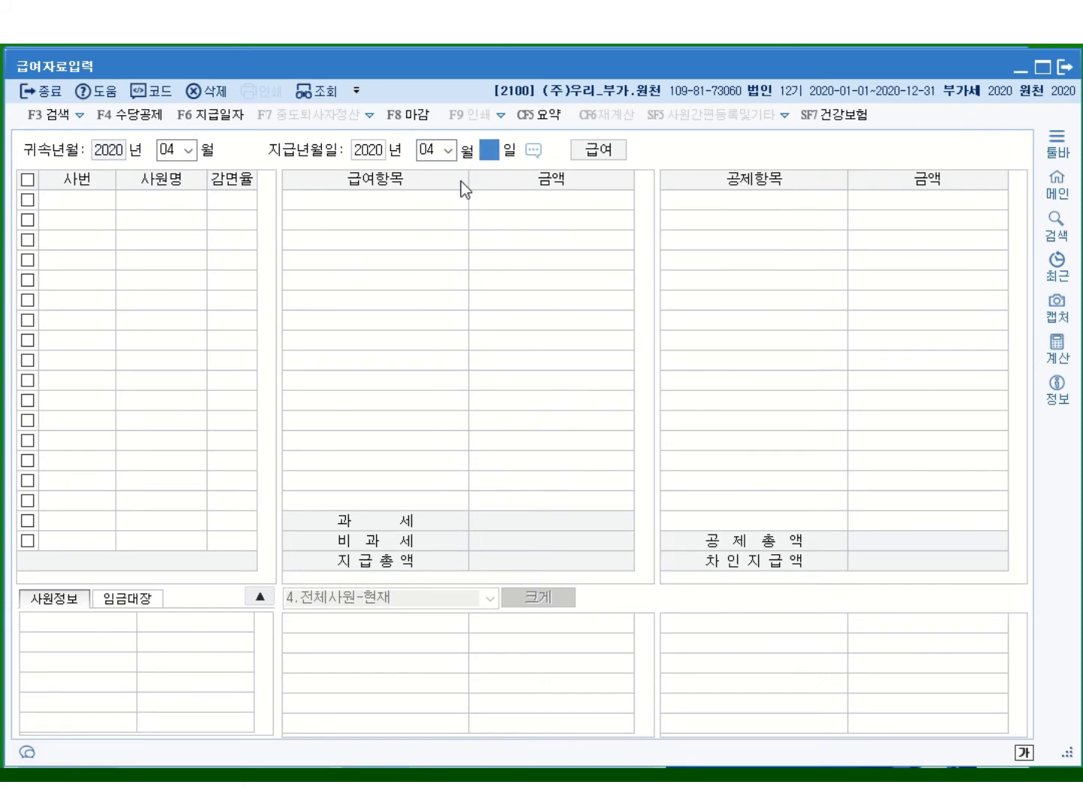
type("25")
key("Return")
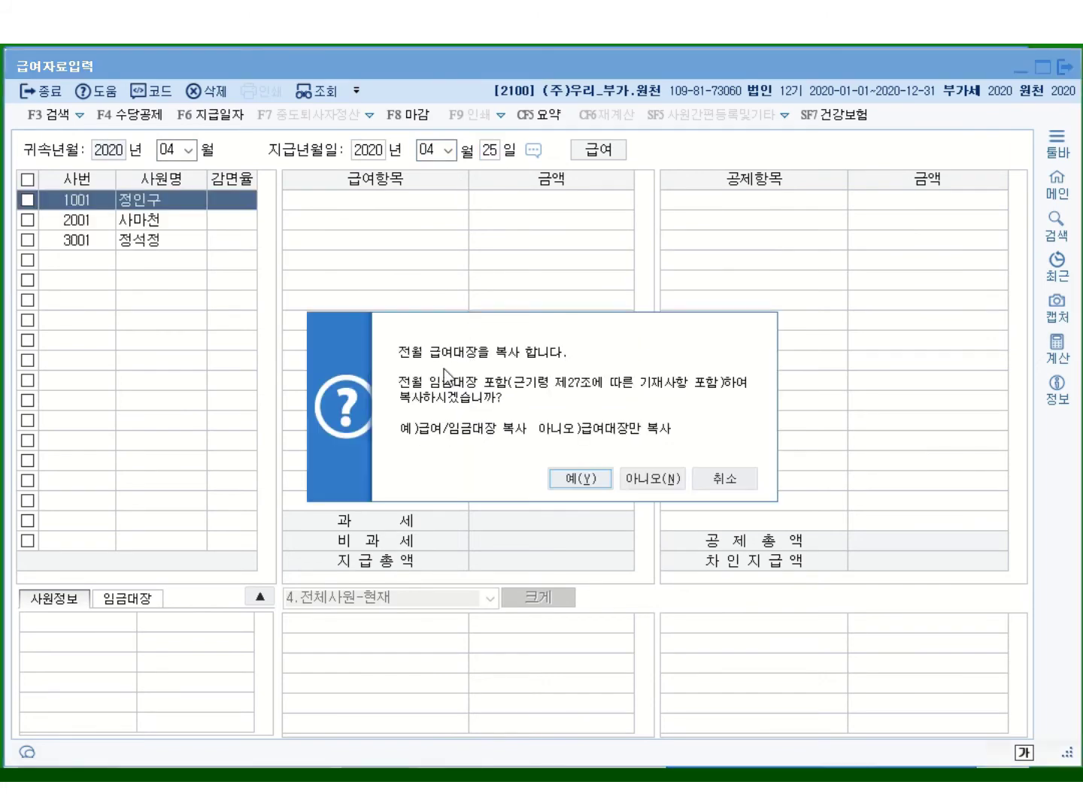
left_click(576, 479)
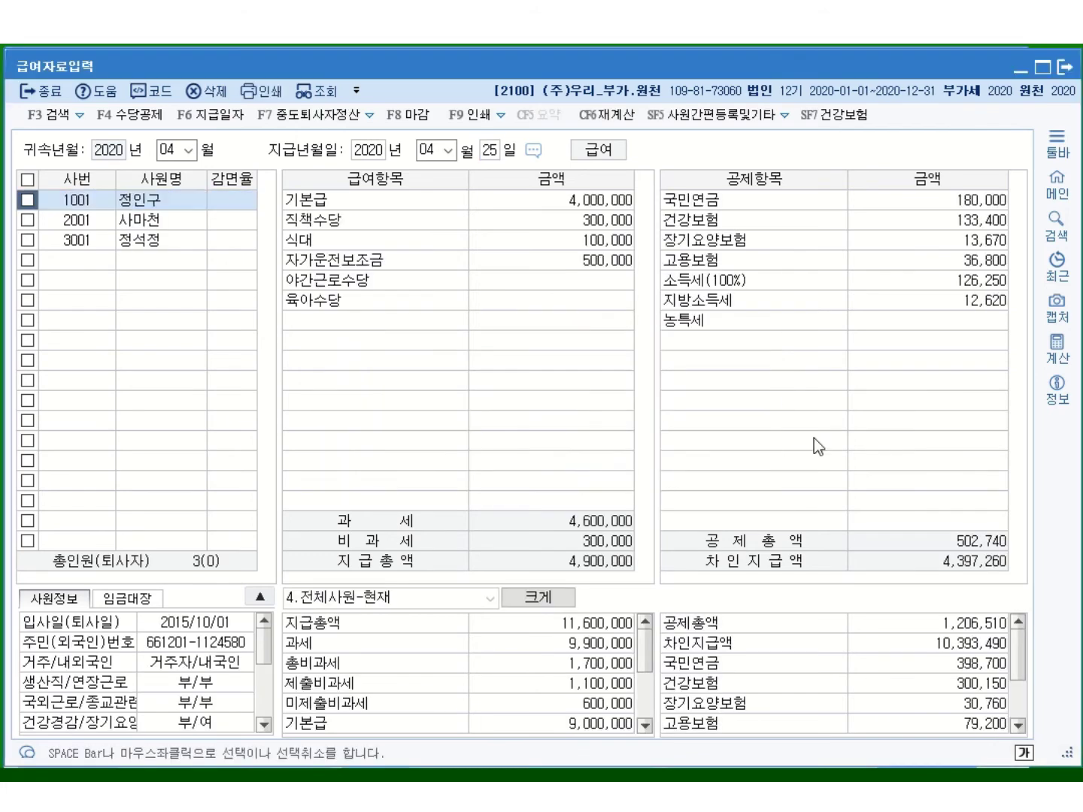
Step: Enter the third employee's April 기본급 2,000,000 and 식대 100,000, leaving 직책수당 blank
left_click(170, 220)
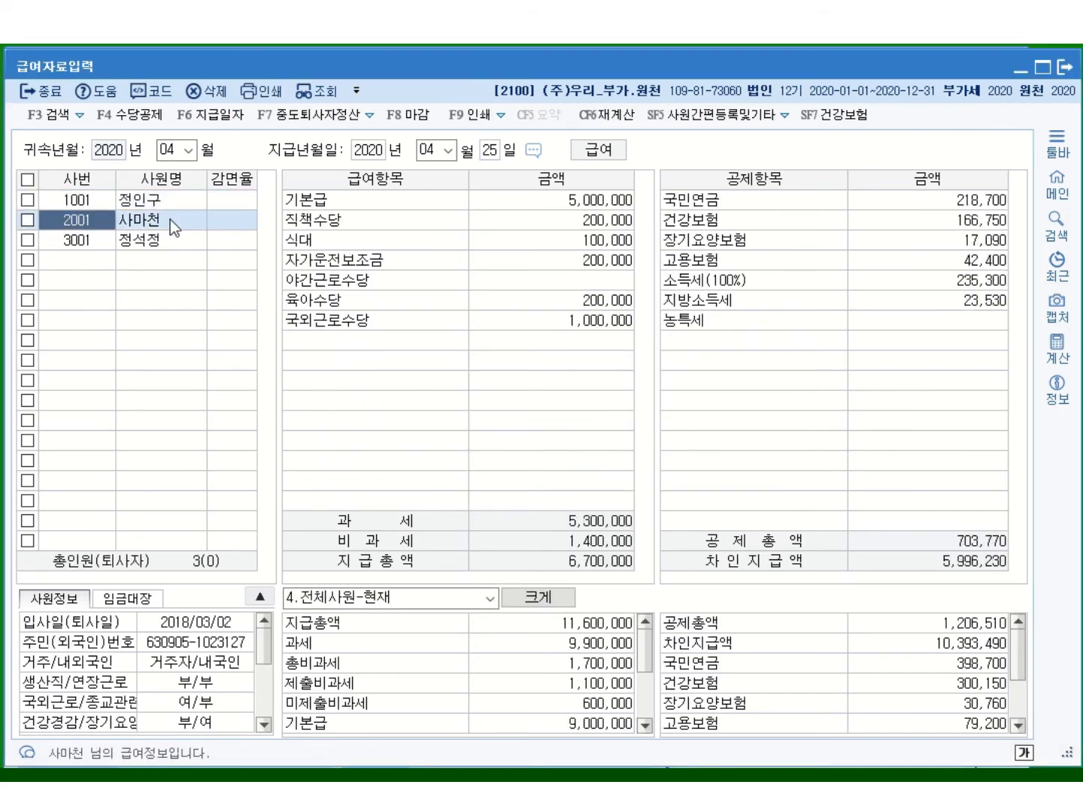
left_click(170, 240)
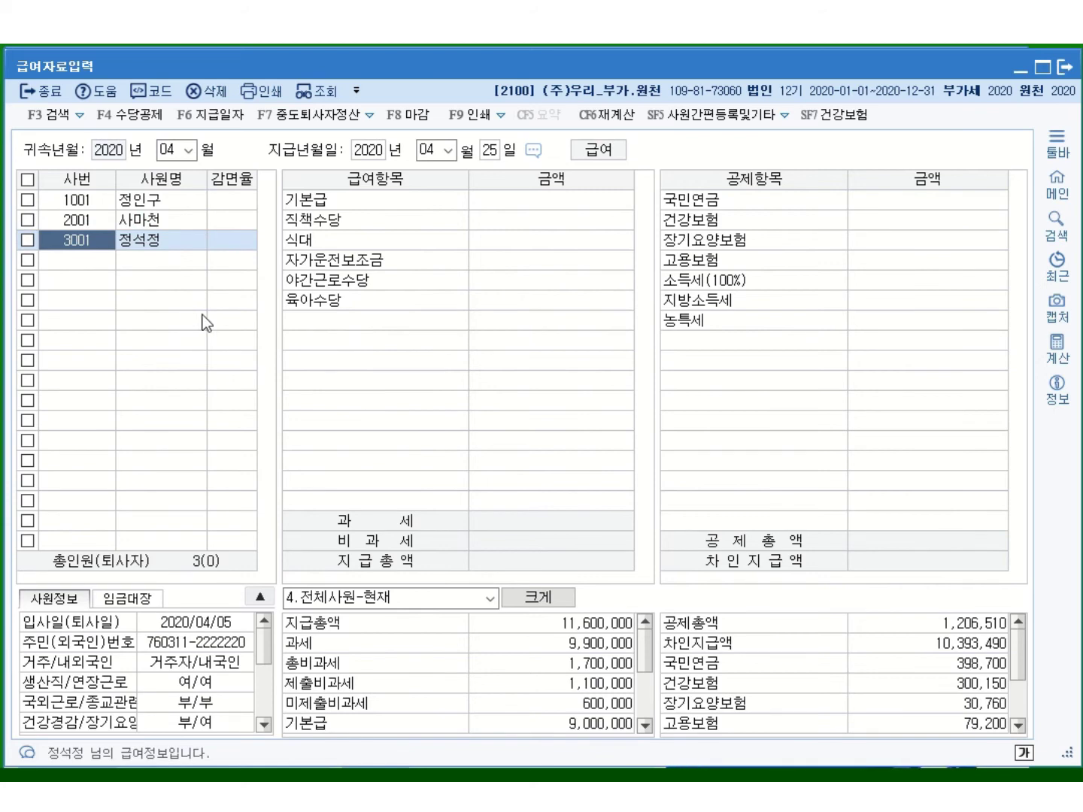
left_click(526, 201)
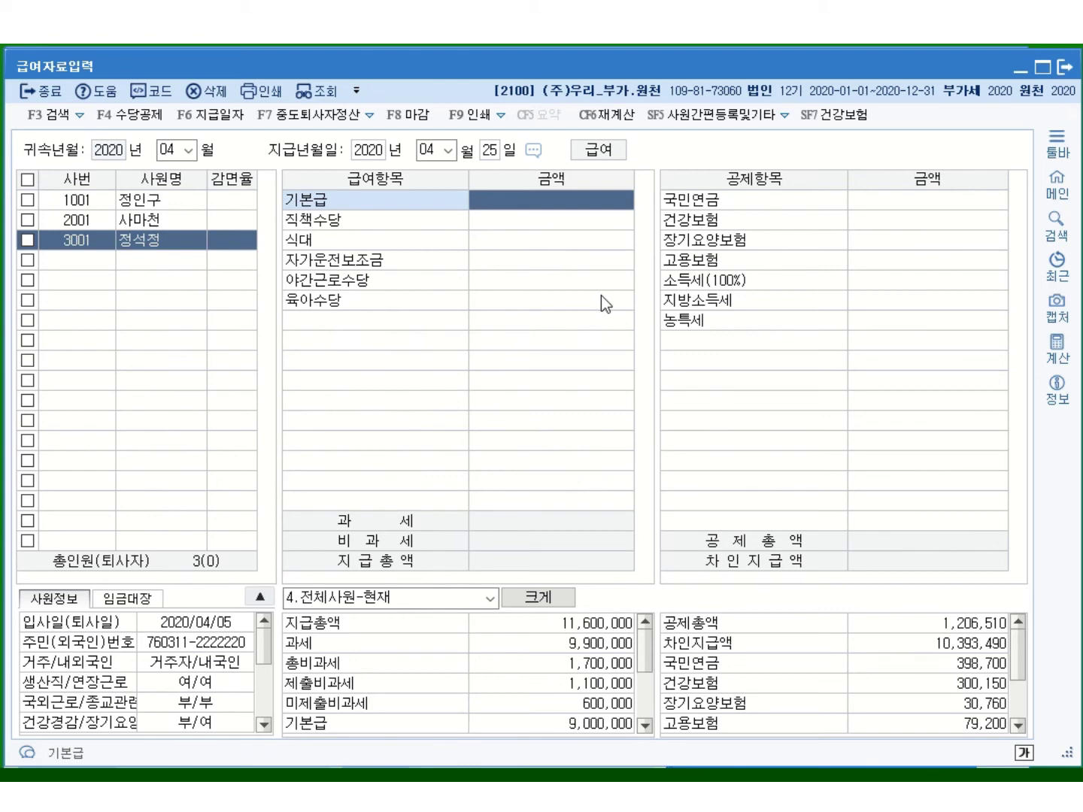
type("2000000")
key("Return")
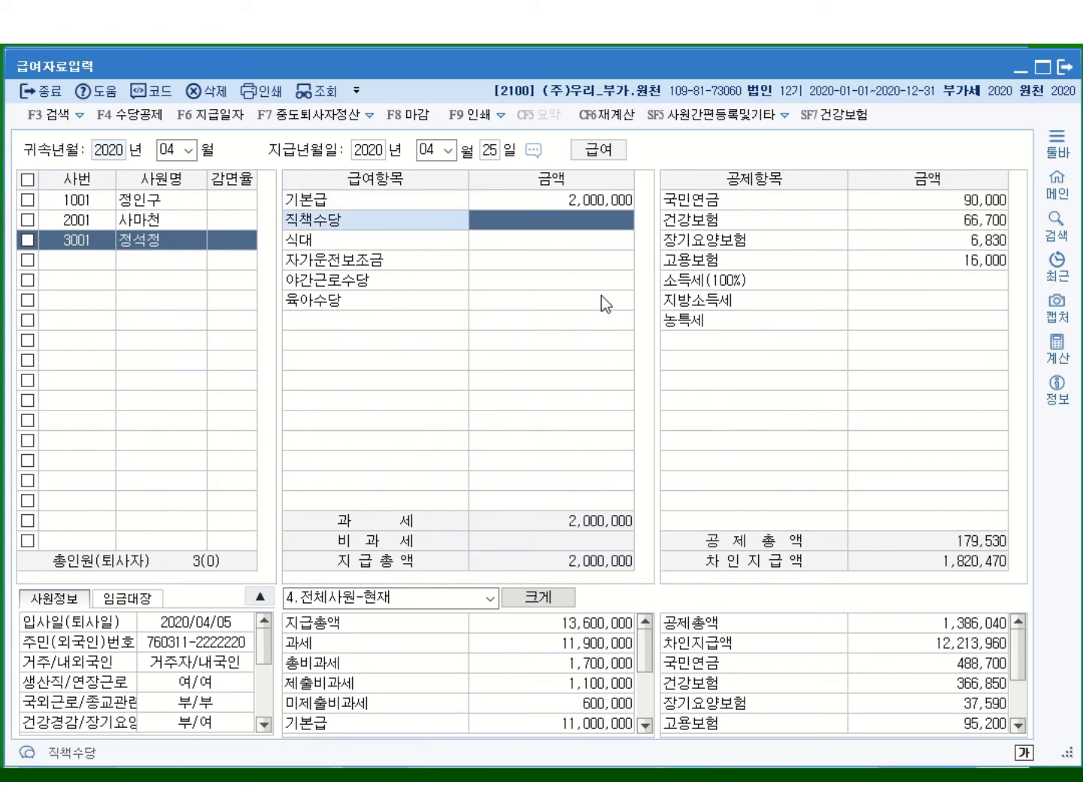
key("Return")
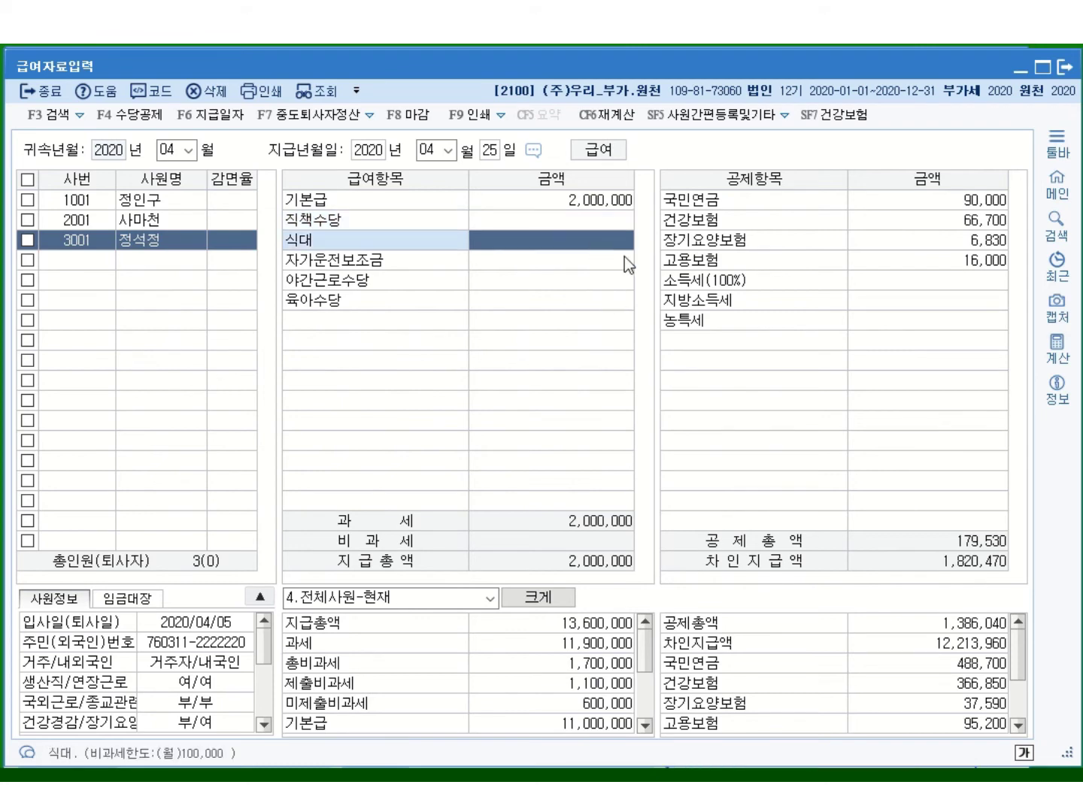
type("1000000")
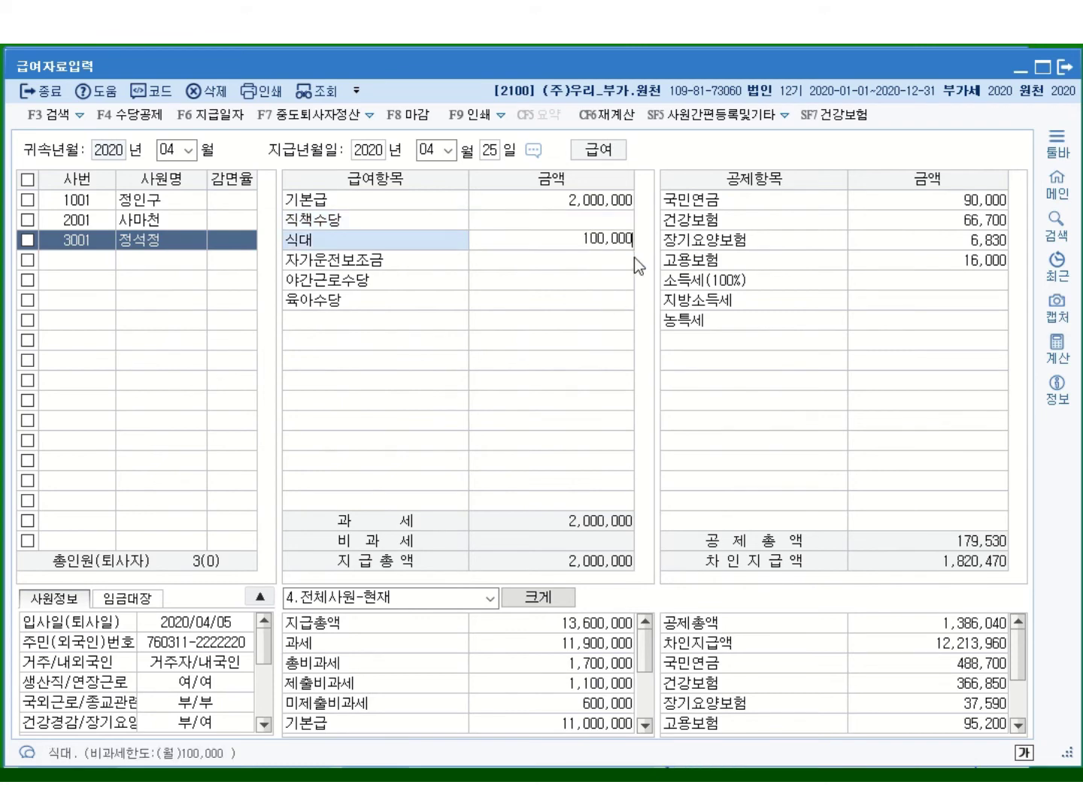
key("Return")
Step: Enter the third employee's 자가운전보조금 200,000 and 야간근로수당 200,000, and recheck the 기본급 and 야간근로수당 entries
type("2000000")
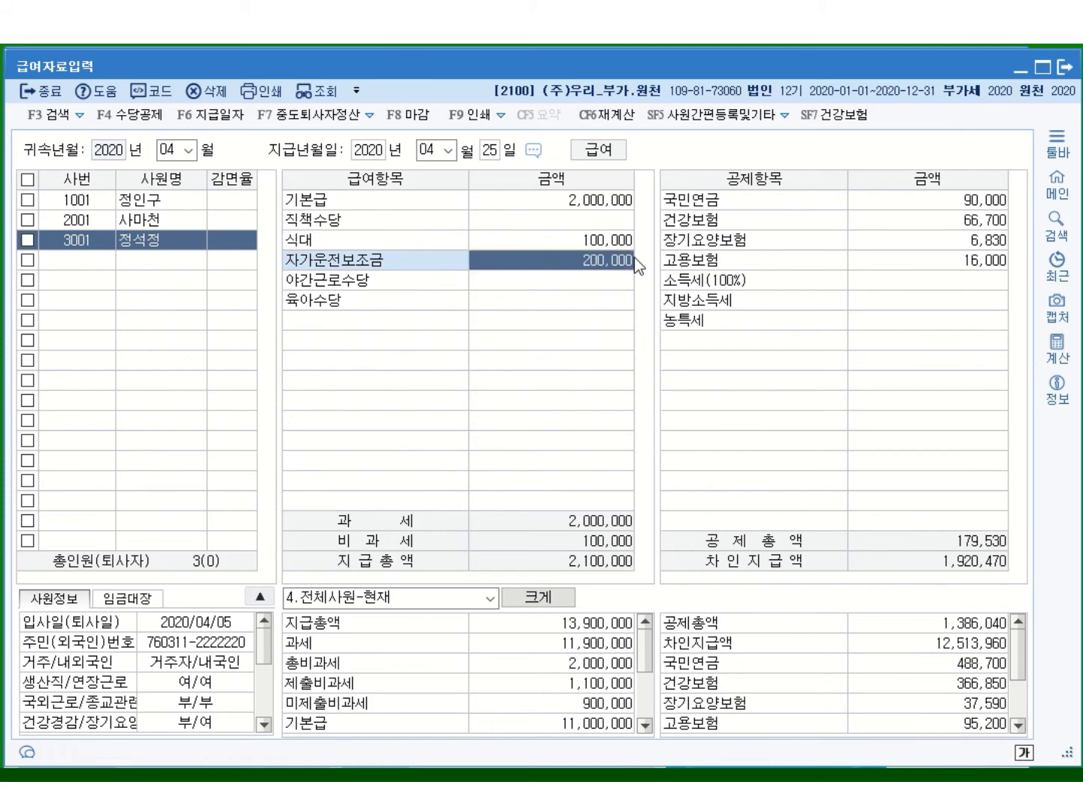
key("Return")
type("200000")
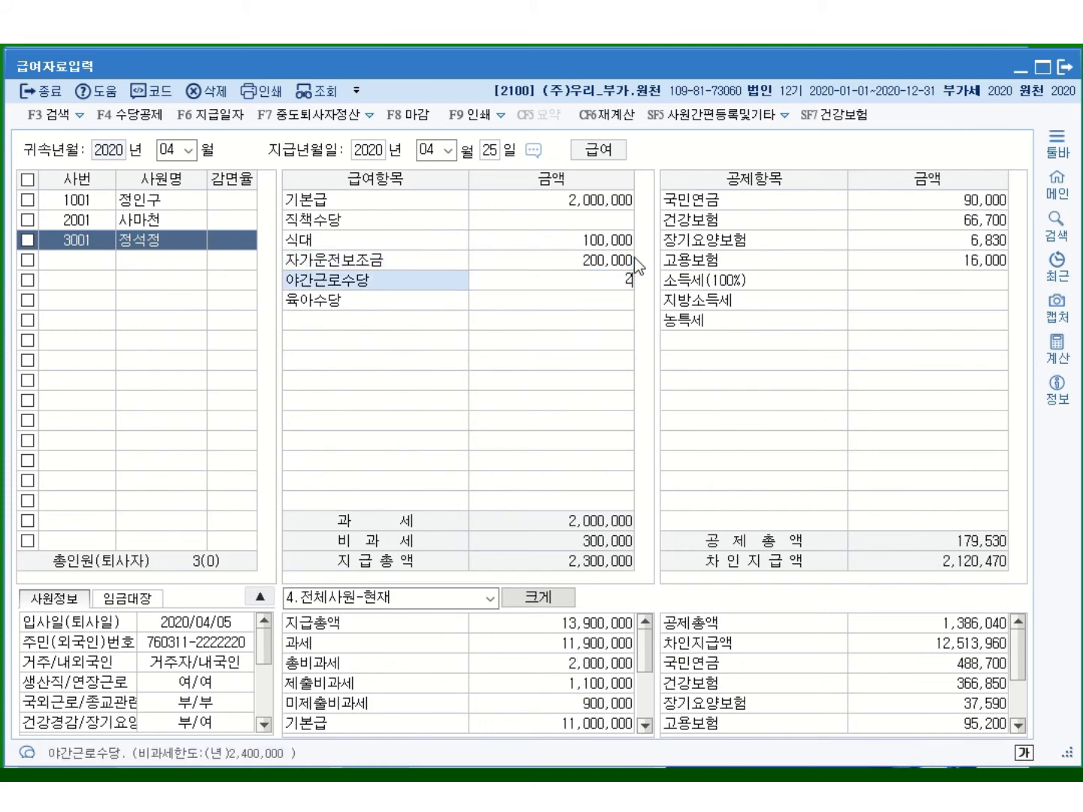
key("Return")
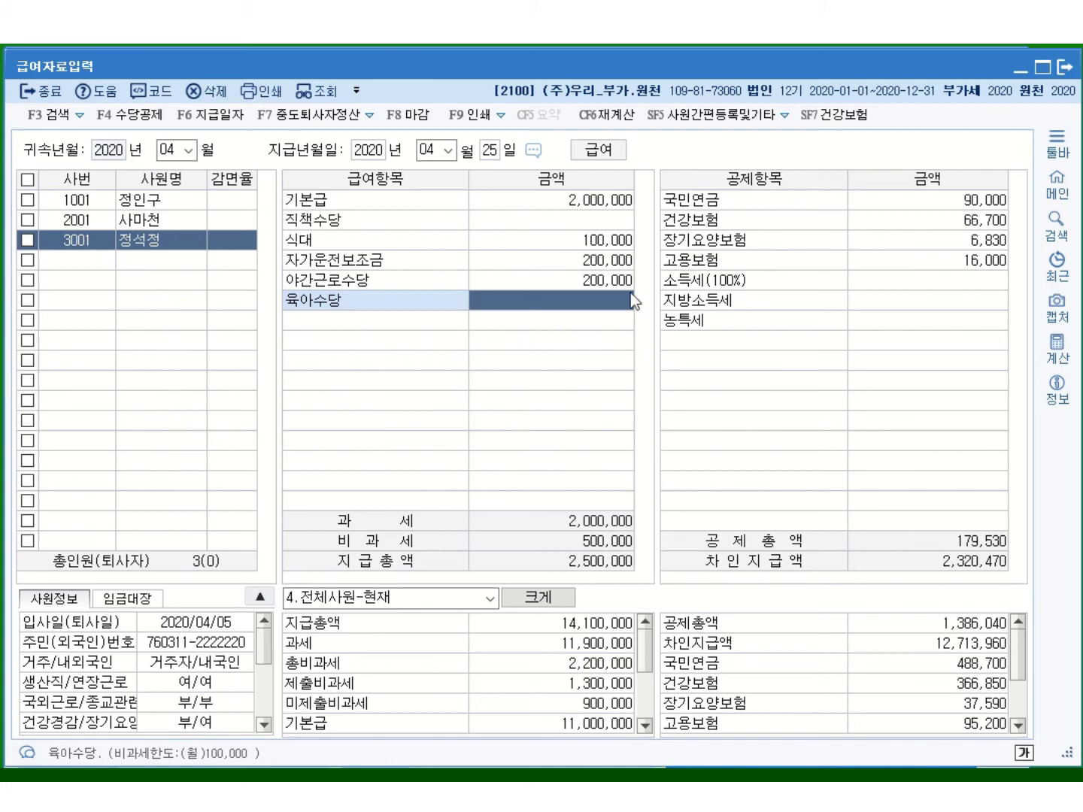
left_click(589, 201)
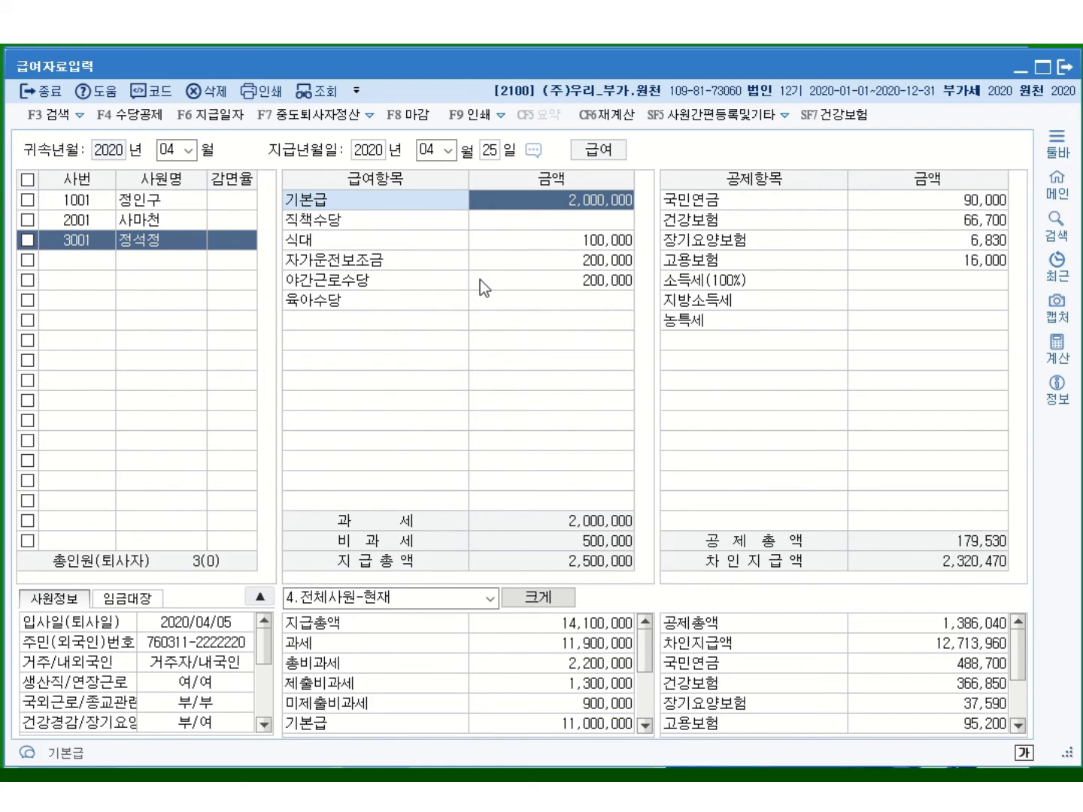
left_click(592, 286)
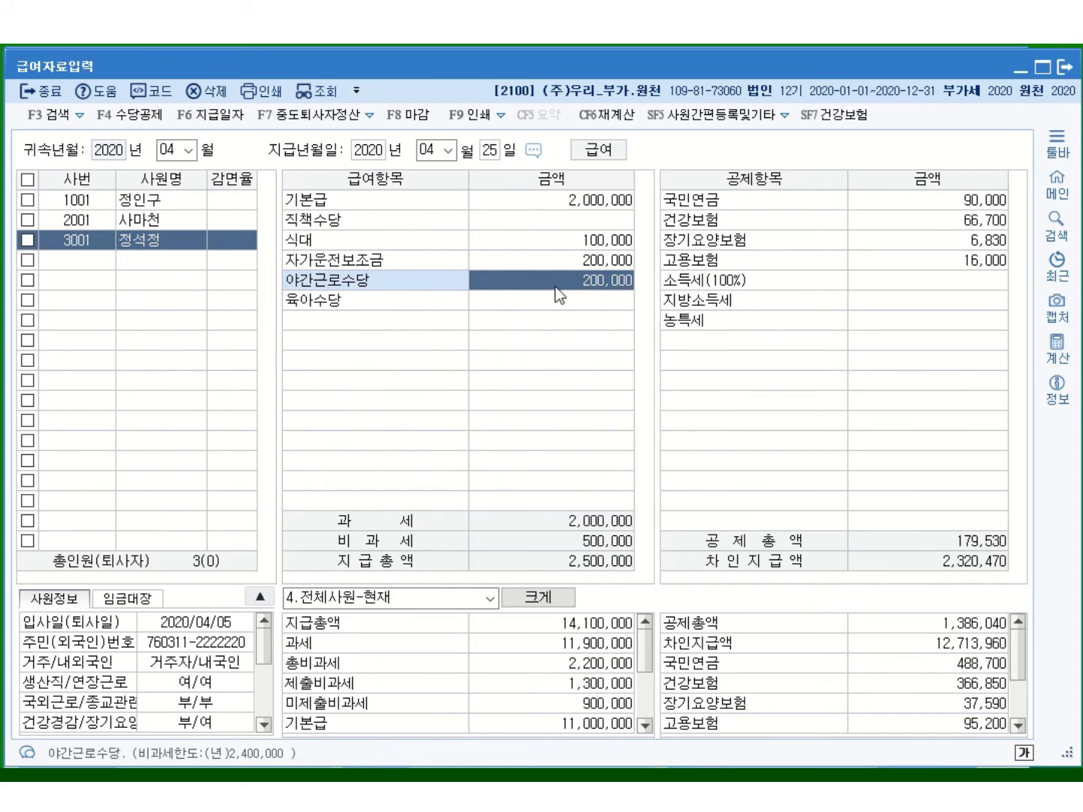
Step: Examine the third employee's April 비과세 total, 야간근로수당, 소득세 and 지방소득세, and compare the first employee's 소득세
left_click(617, 551)
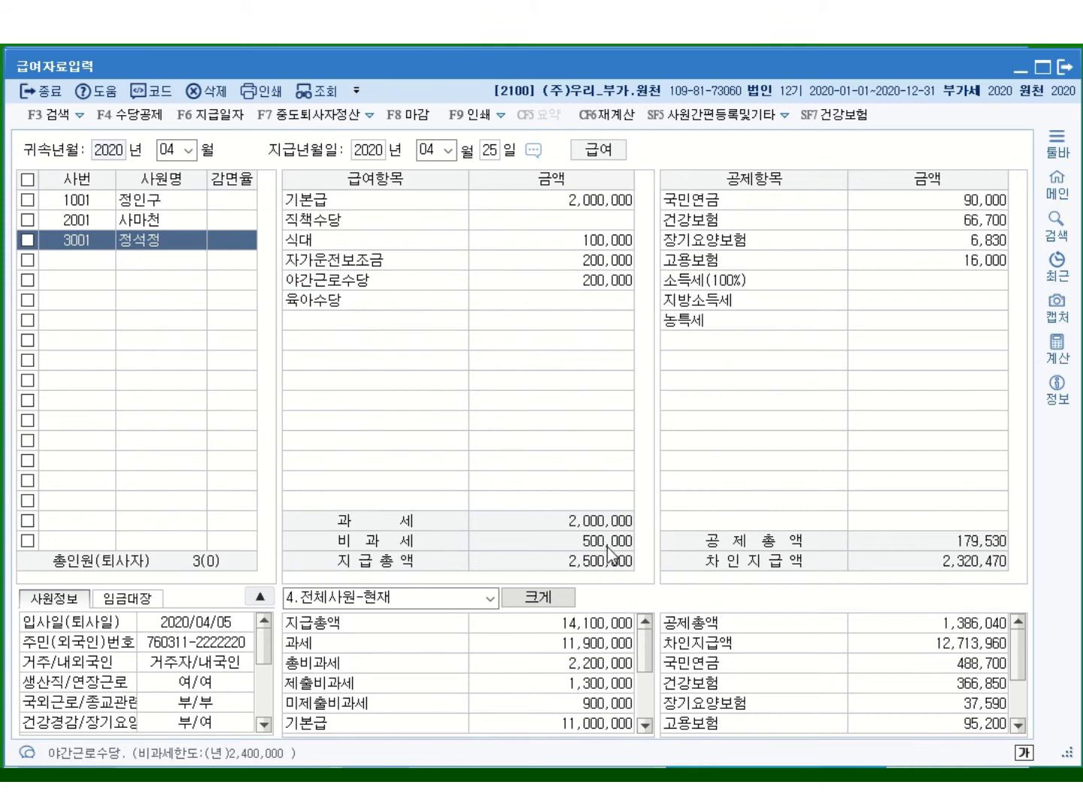
left_click(603, 281)
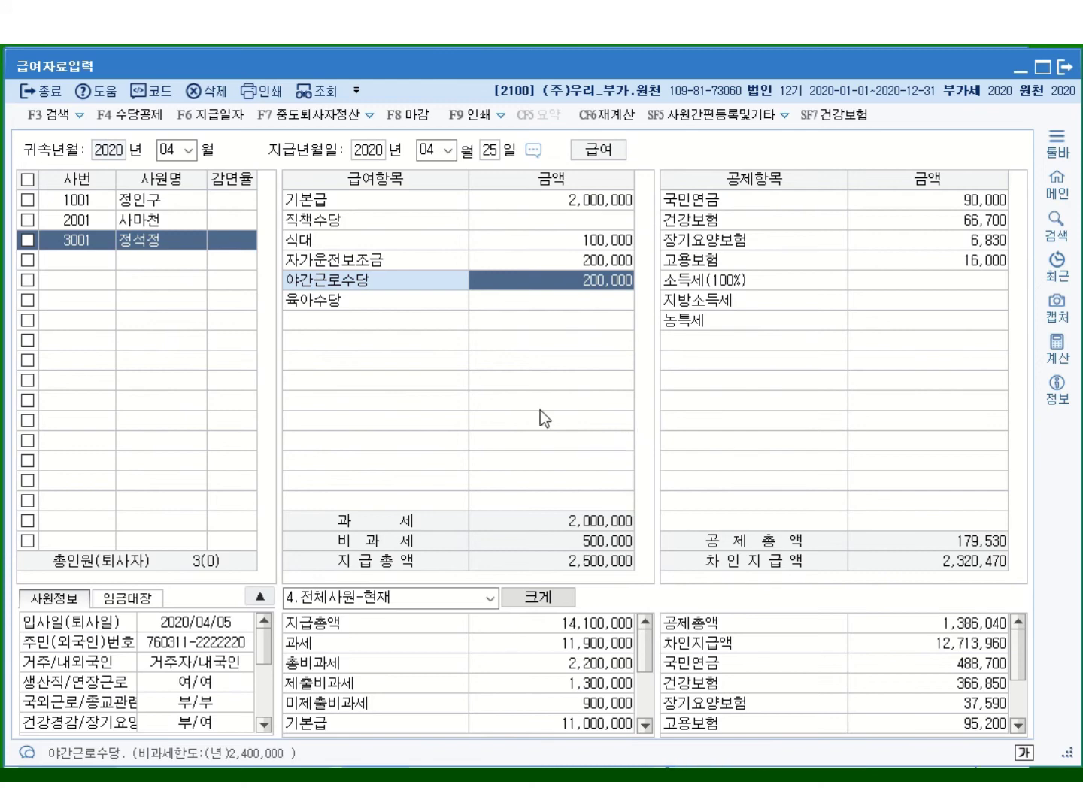
left_click(972, 285)
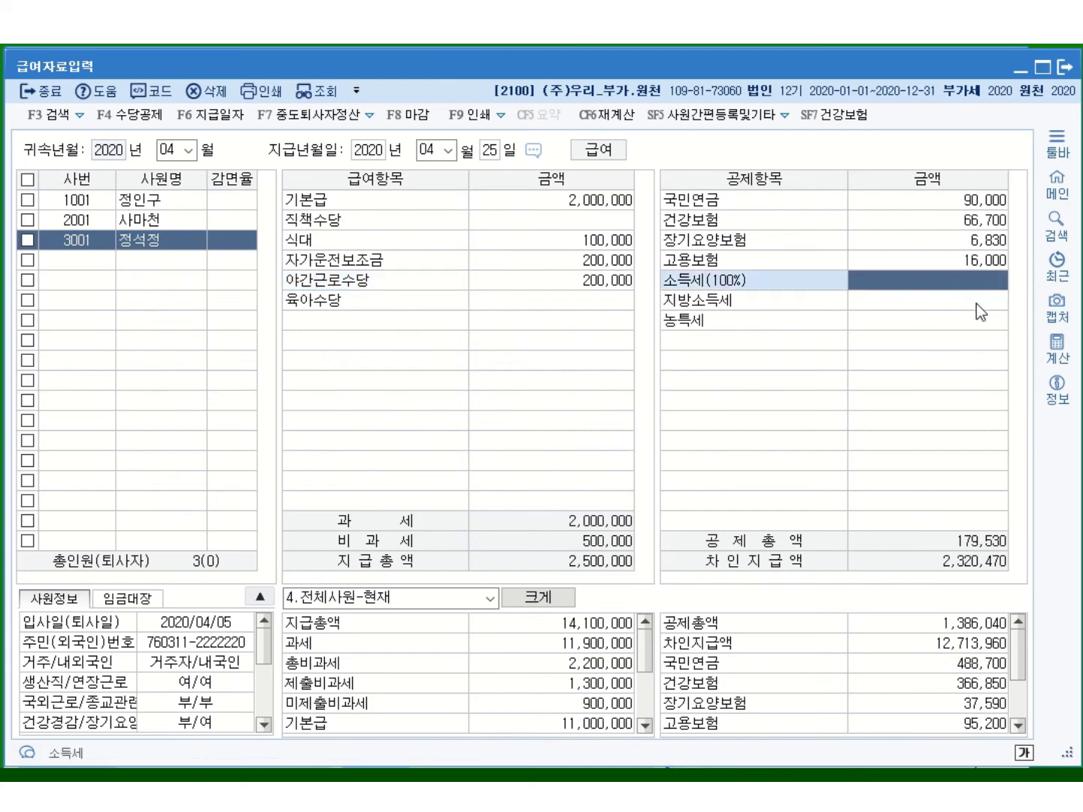
left_click(977, 304)
left_click(977, 283)
left_click(971, 301)
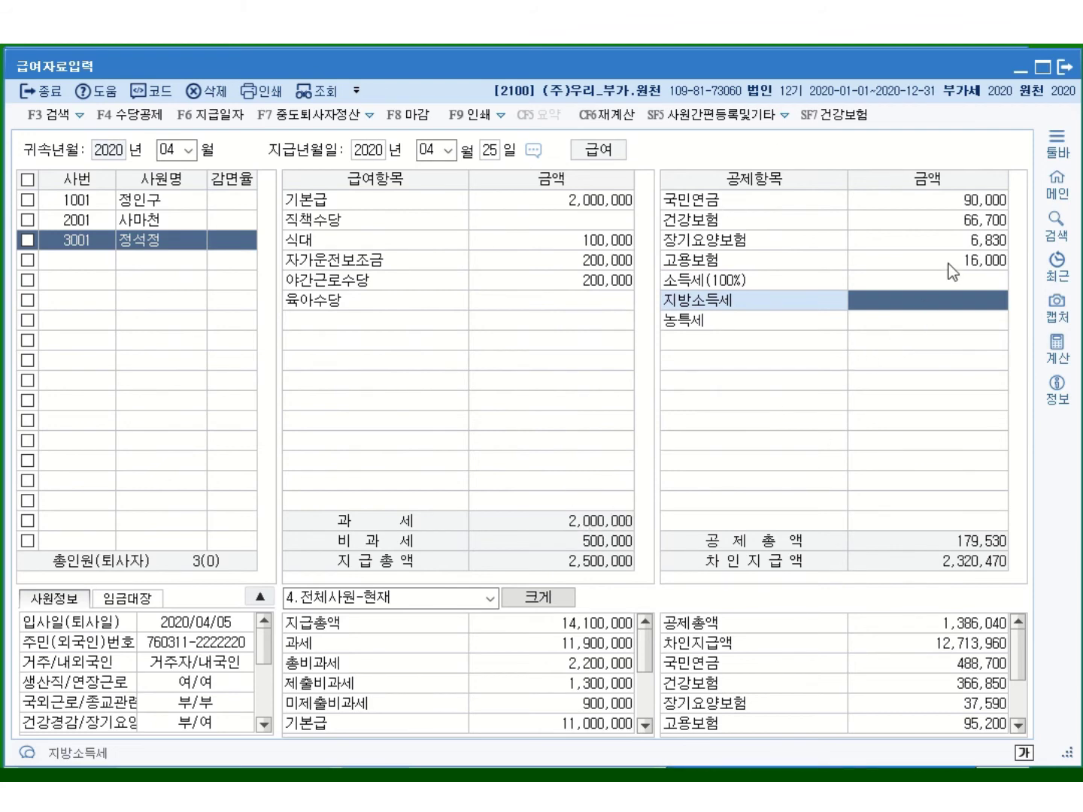
left_click(944, 282)
left_click(942, 301)
left_click(155, 201)
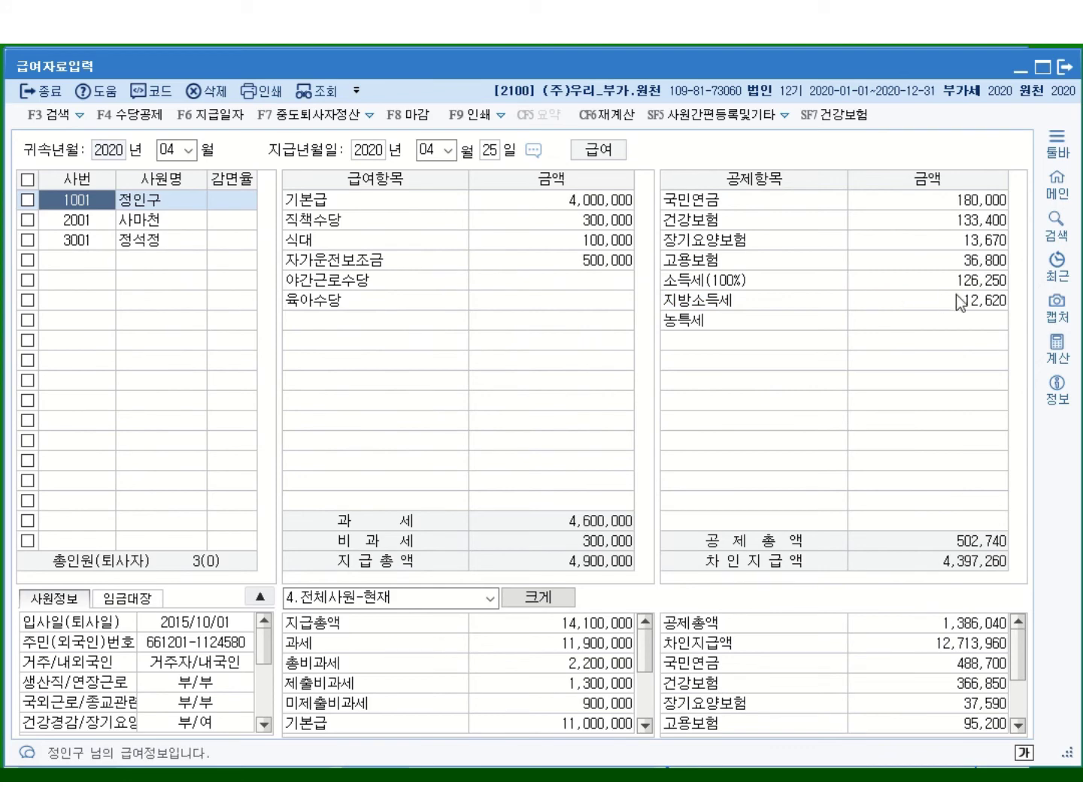
left_click(987, 284)
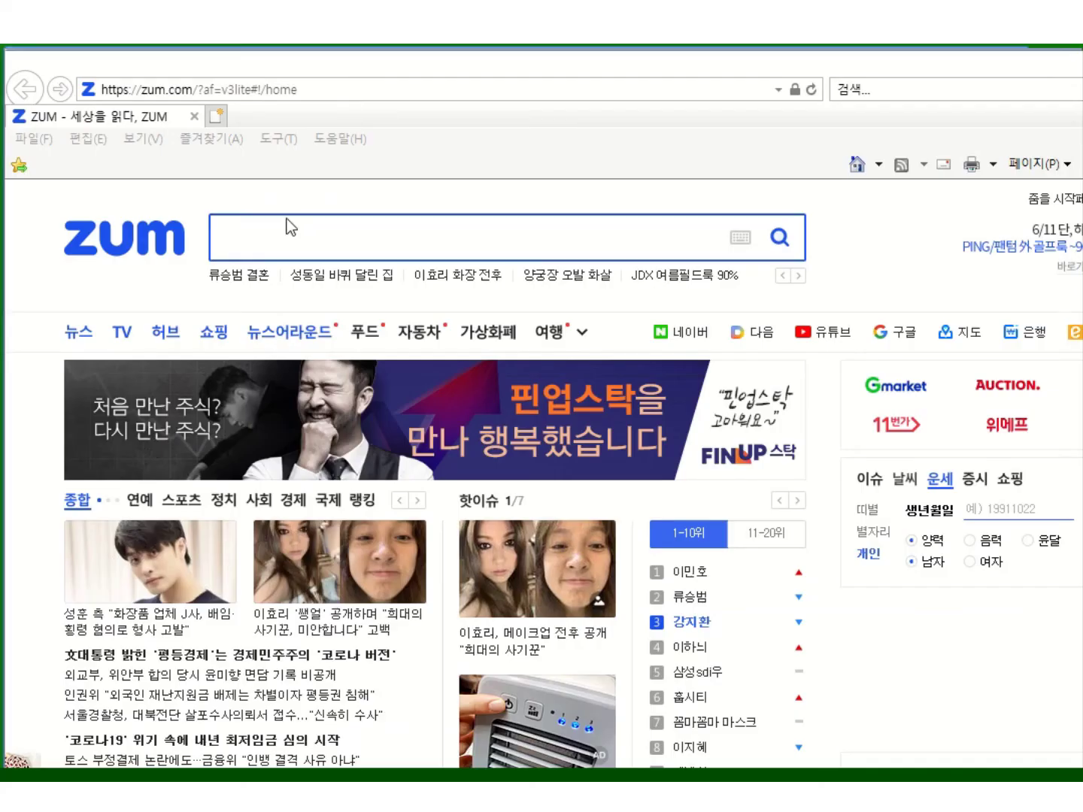
type("국셋")
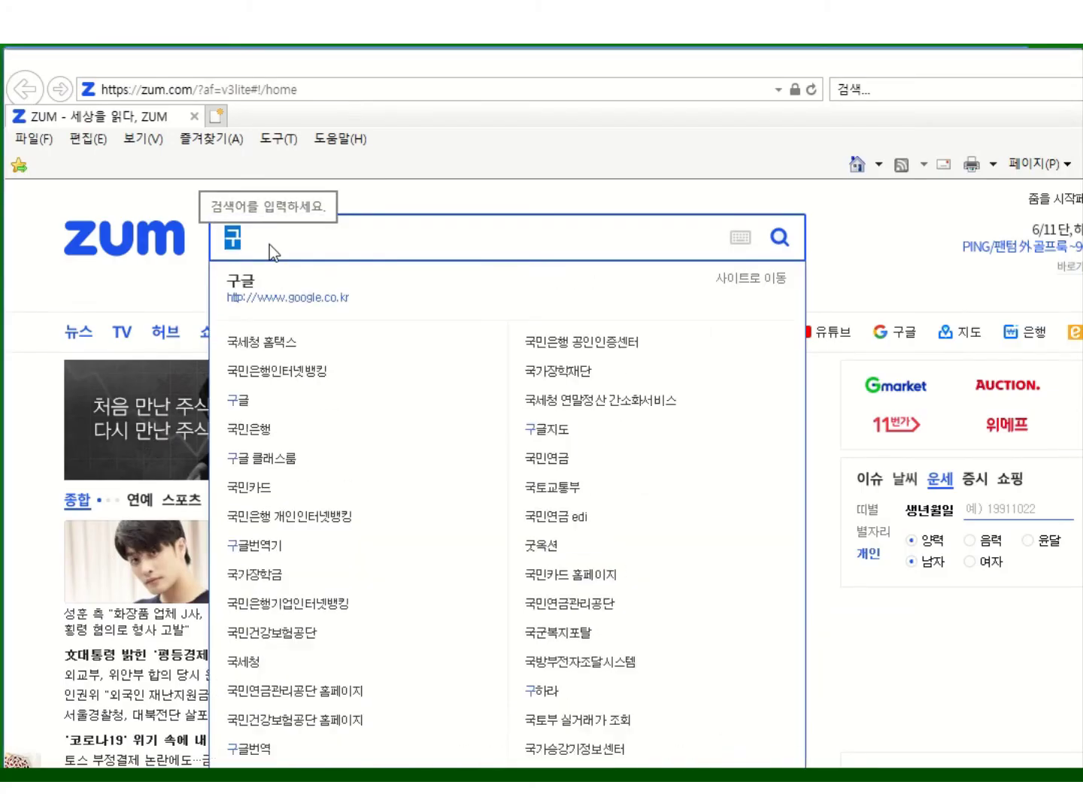
type("청")
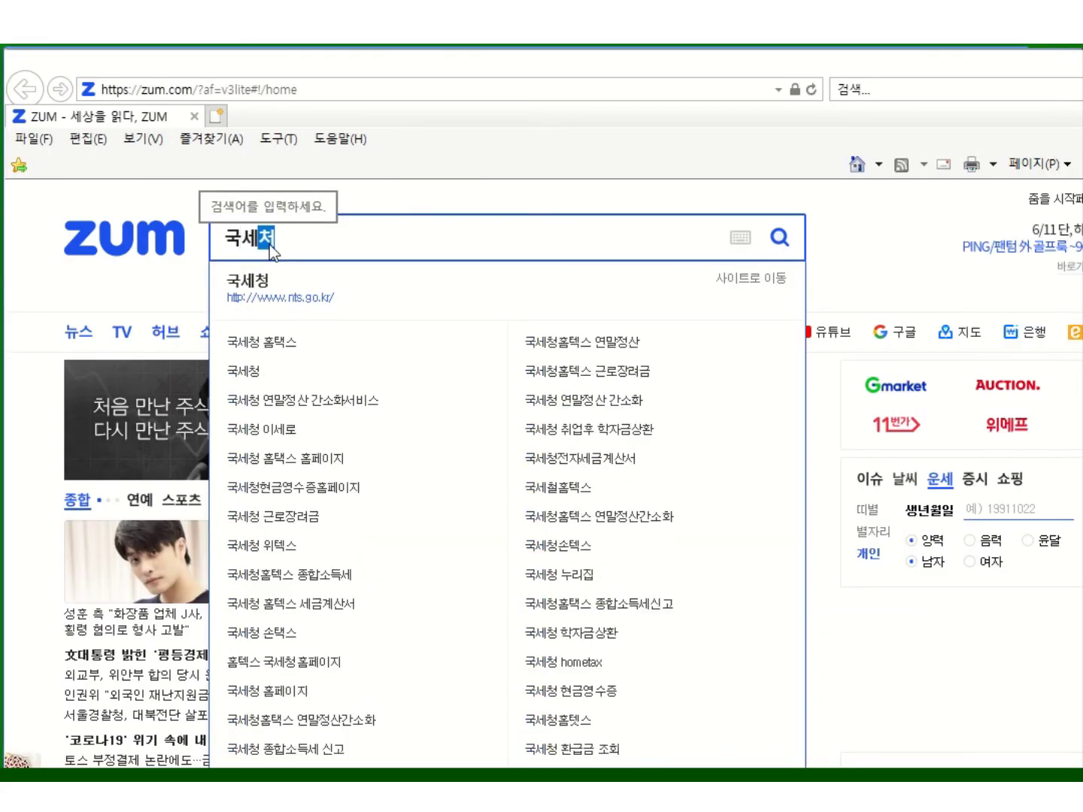
key("Return")
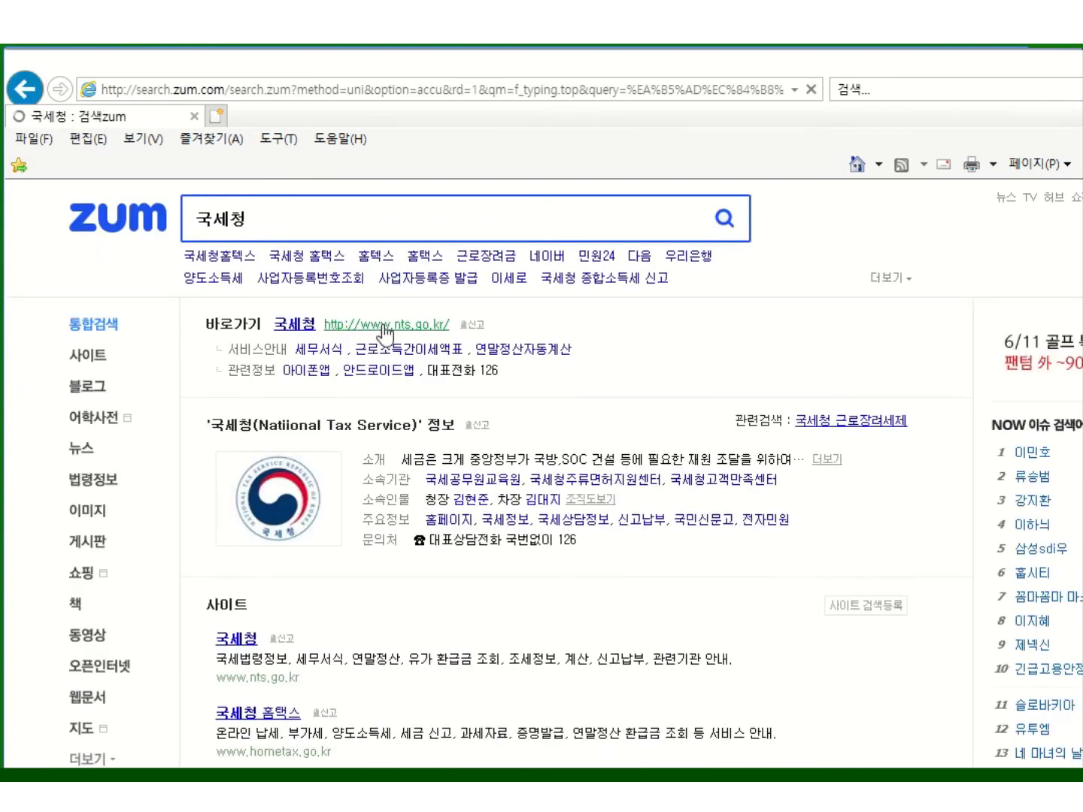
left_click(383, 326)
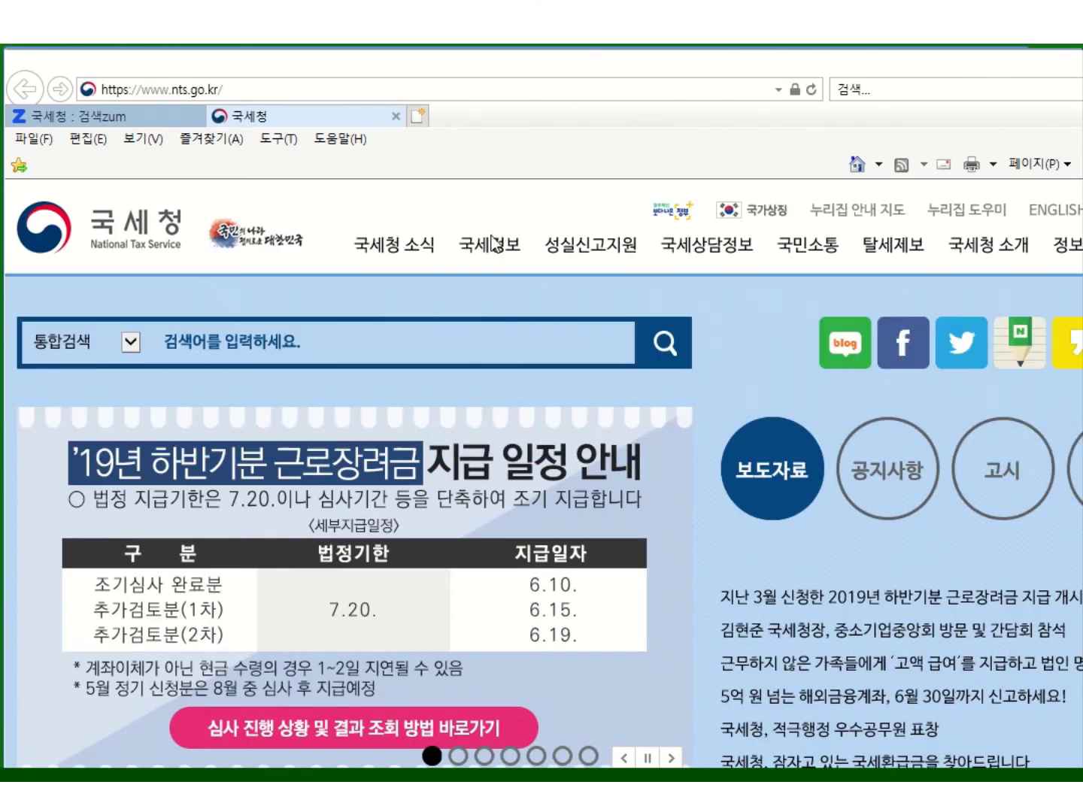
Step: Find the 연말정산 section of the 국세청 site and open its 근로소득 간이세액표 page
mouse_move(483, 249)
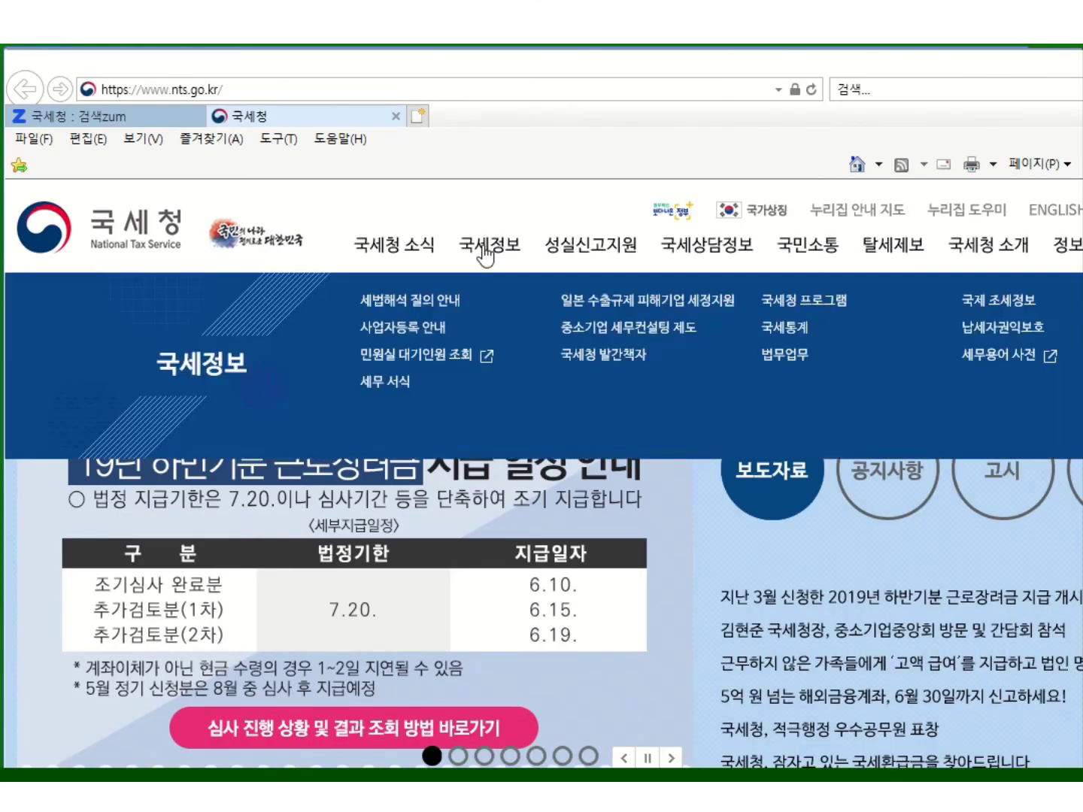
scroll(789, 601, "down", 1)
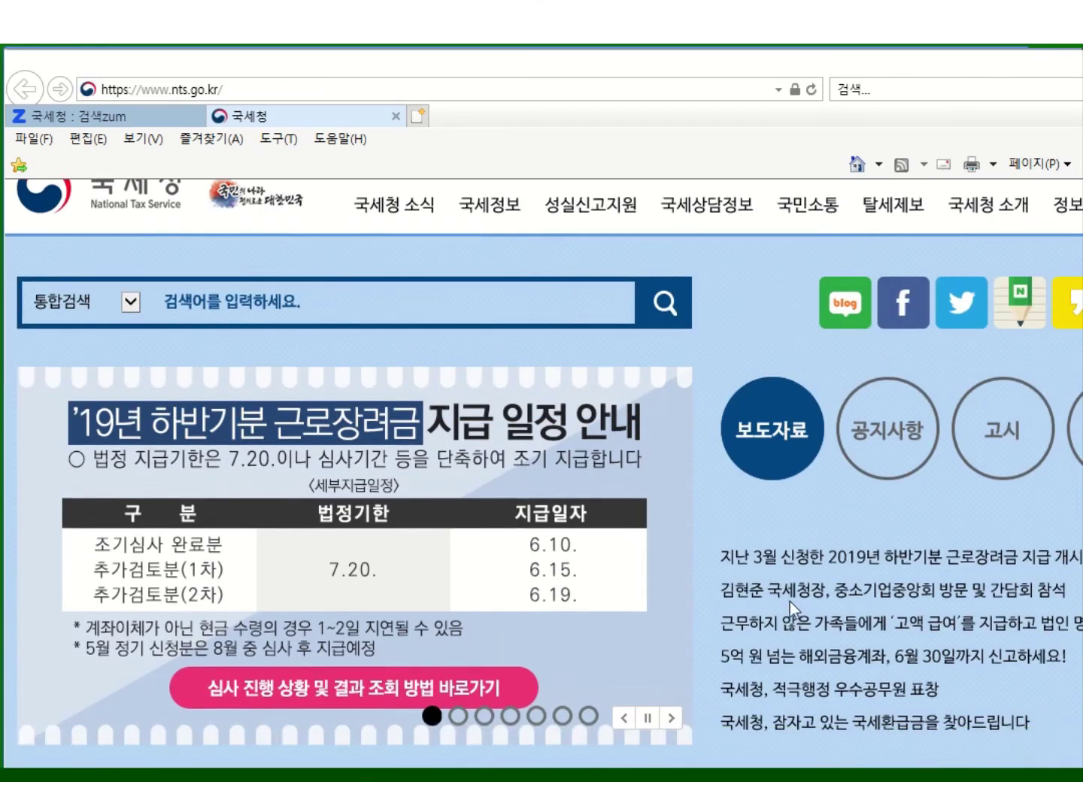
scroll(789, 602, "down", 3)
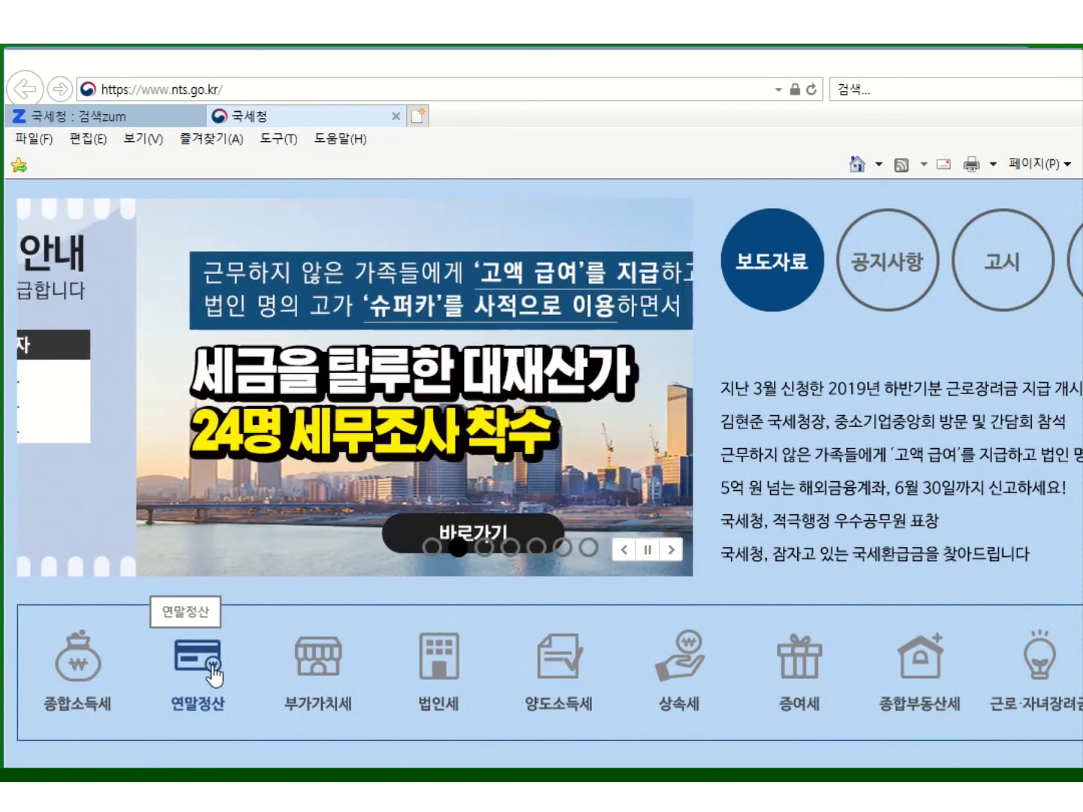
left_click(214, 672)
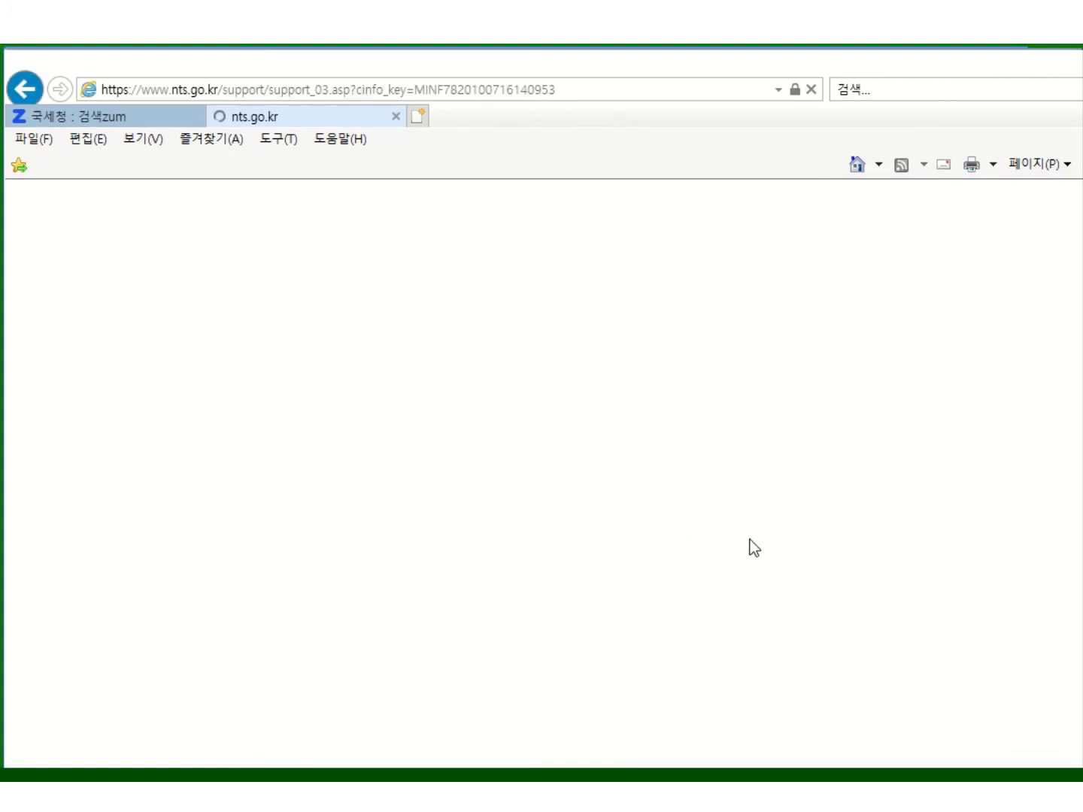
scroll(751, 539, "down", 5)
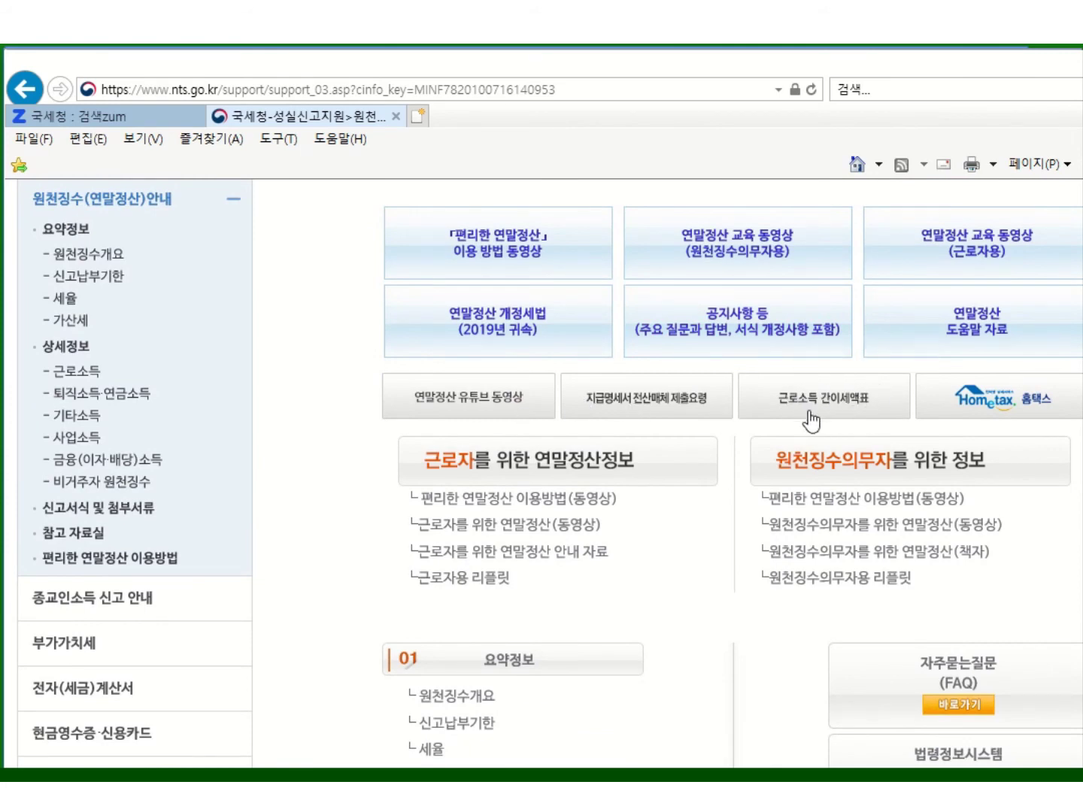
left_click(832, 398)
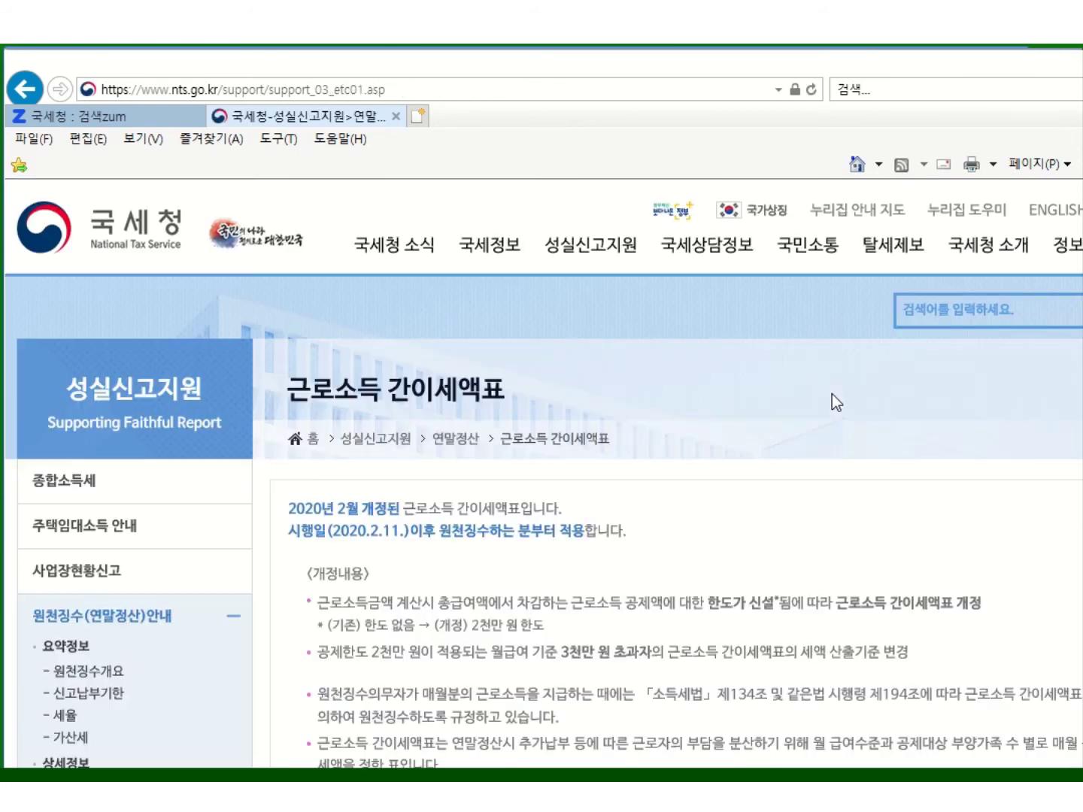
Step: Enter 4,600,000 as the 월 급여액 in the 간이세액표 tax lookup form
scroll(828, 466, "down", 1)
scroll(826, 501, "down", 7)
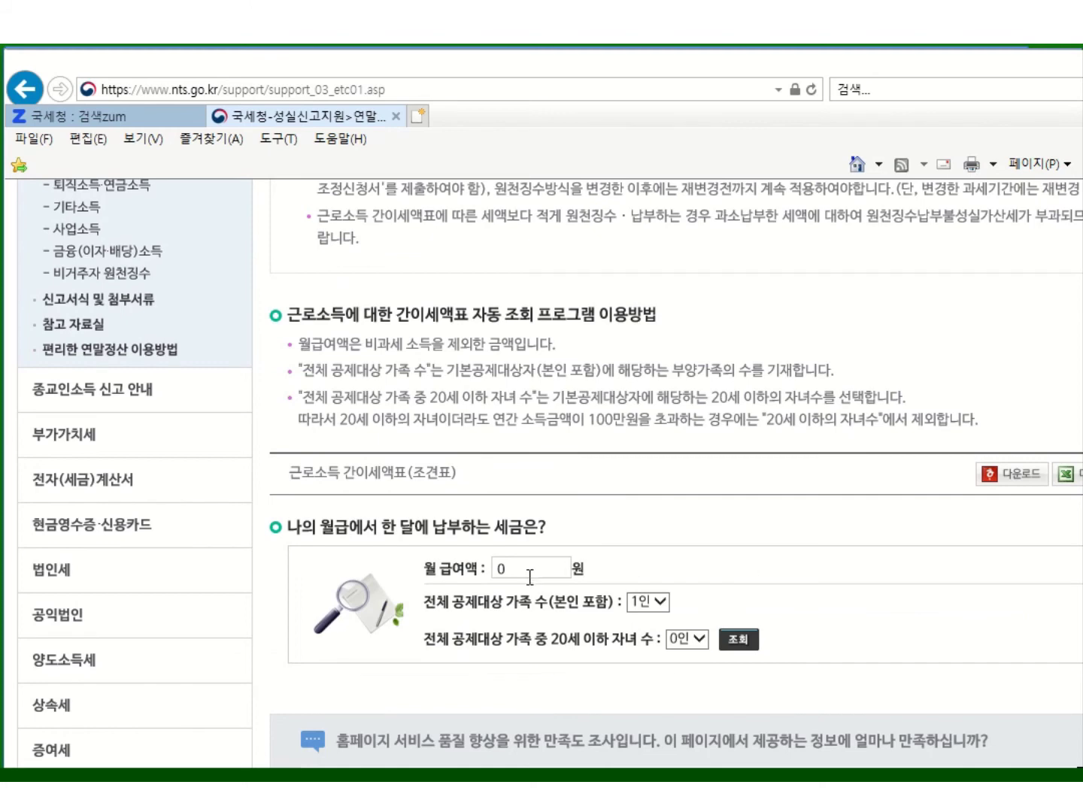
left_click(500, 569)
type("4,600,000")
Step: Check the first employee's 부양가족명세 in KcLep's 사원등록 and set 전체 공제대상 가족 수 to 5인 in the browser's tax lookup
key("alt+Tab")
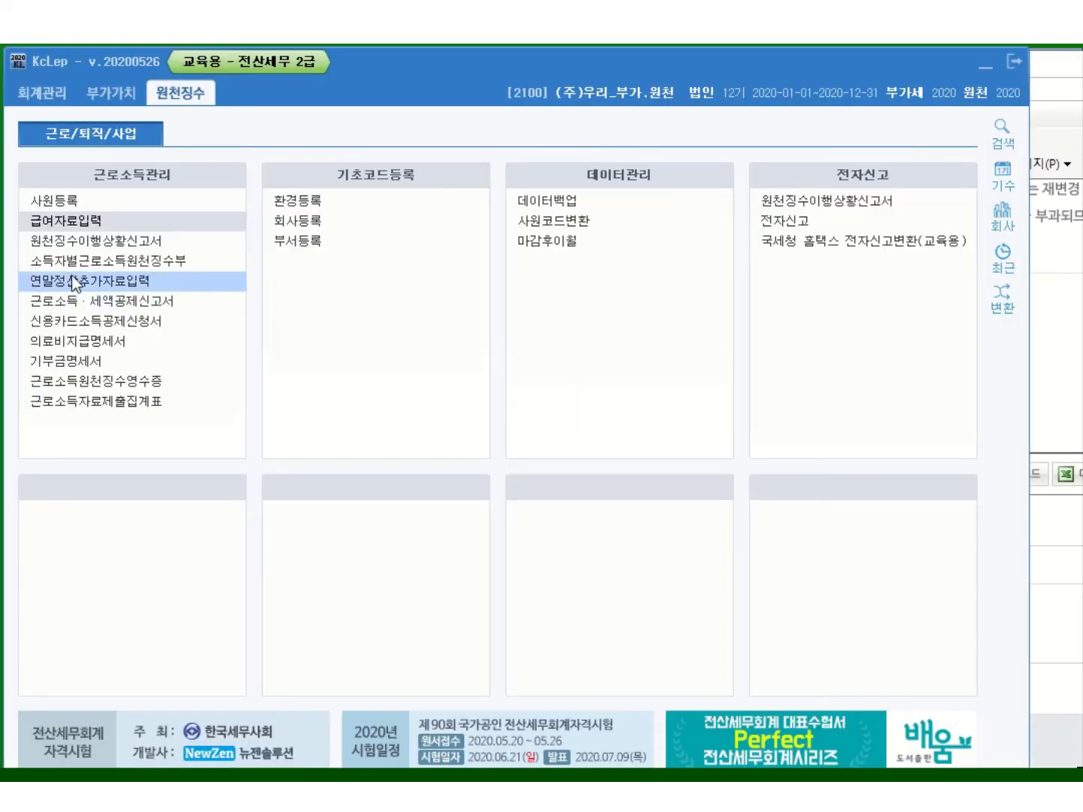
left_click(65, 207)
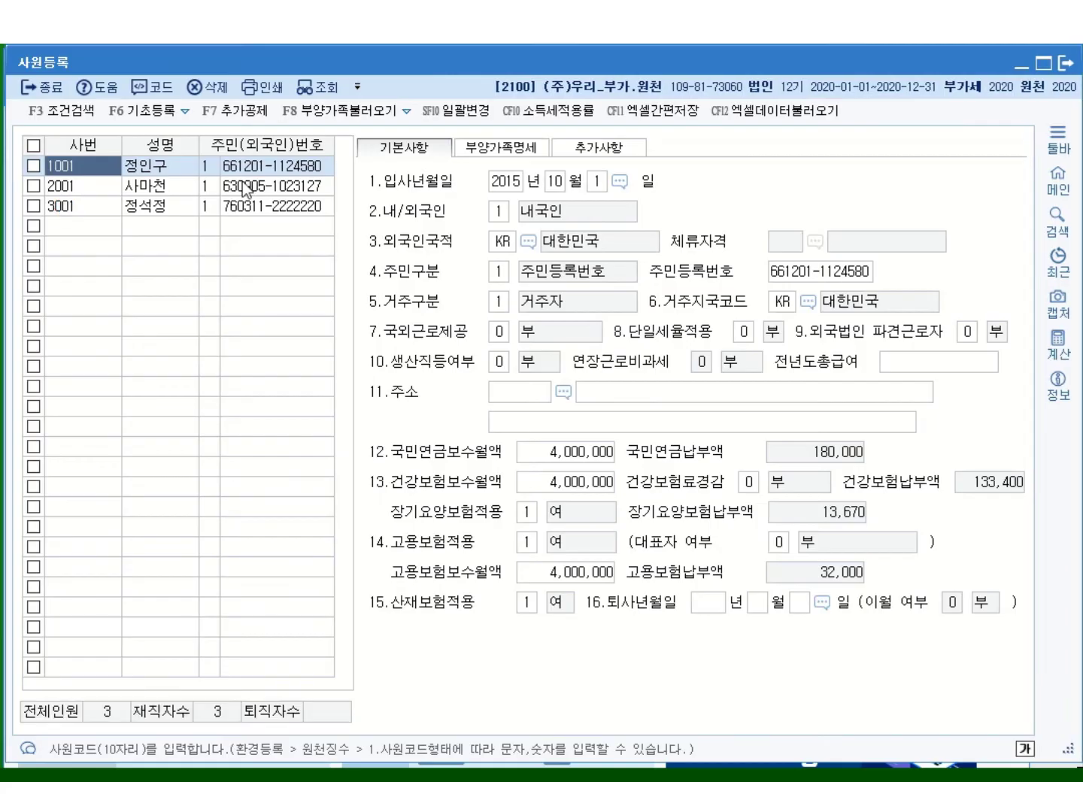
left_click(501, 145)
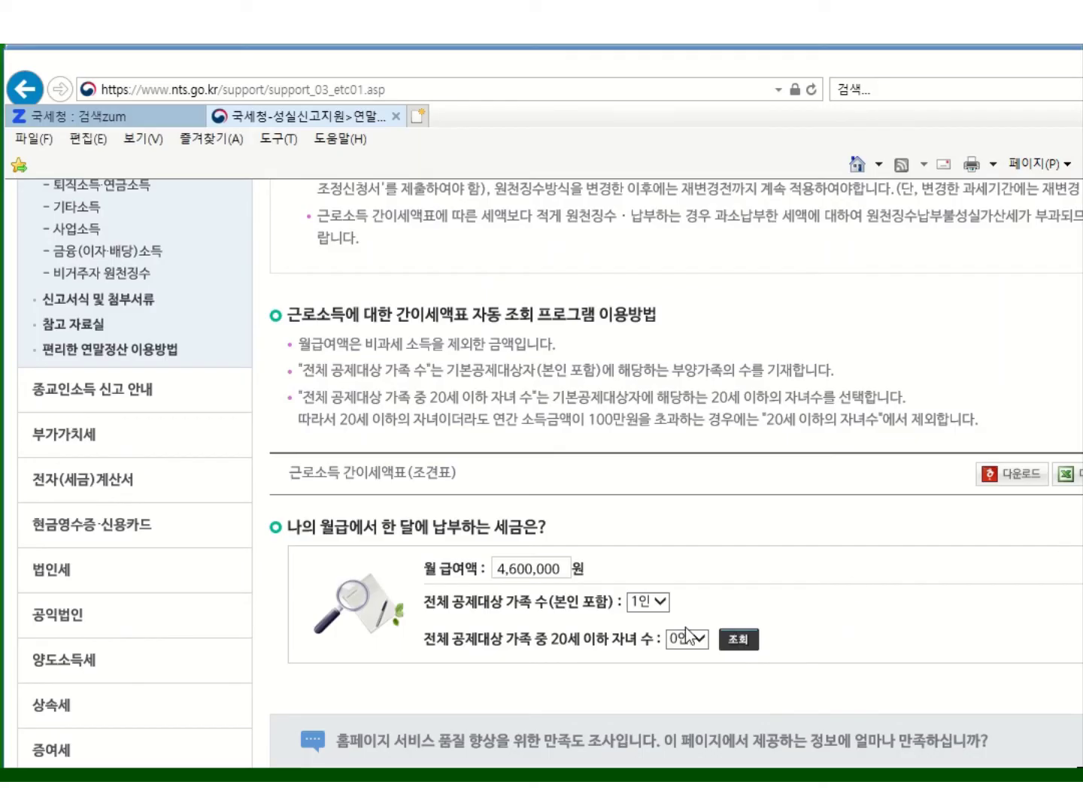
left_click(651, 602)
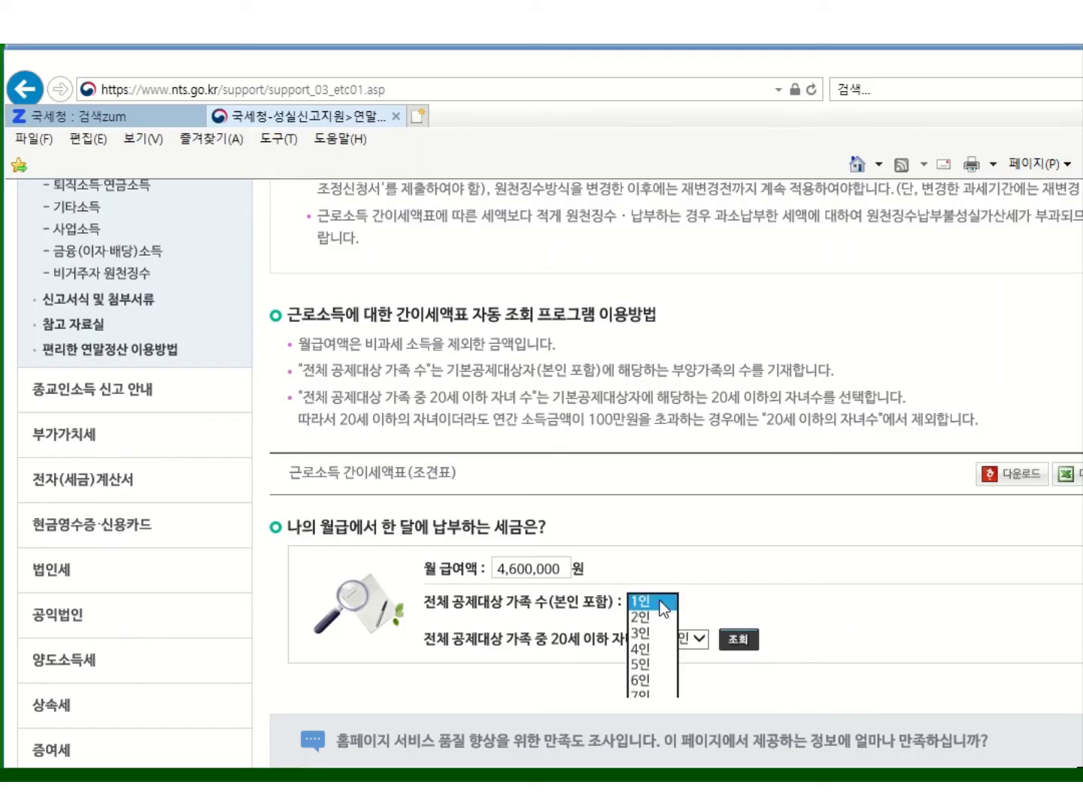
left_click(641, 665)
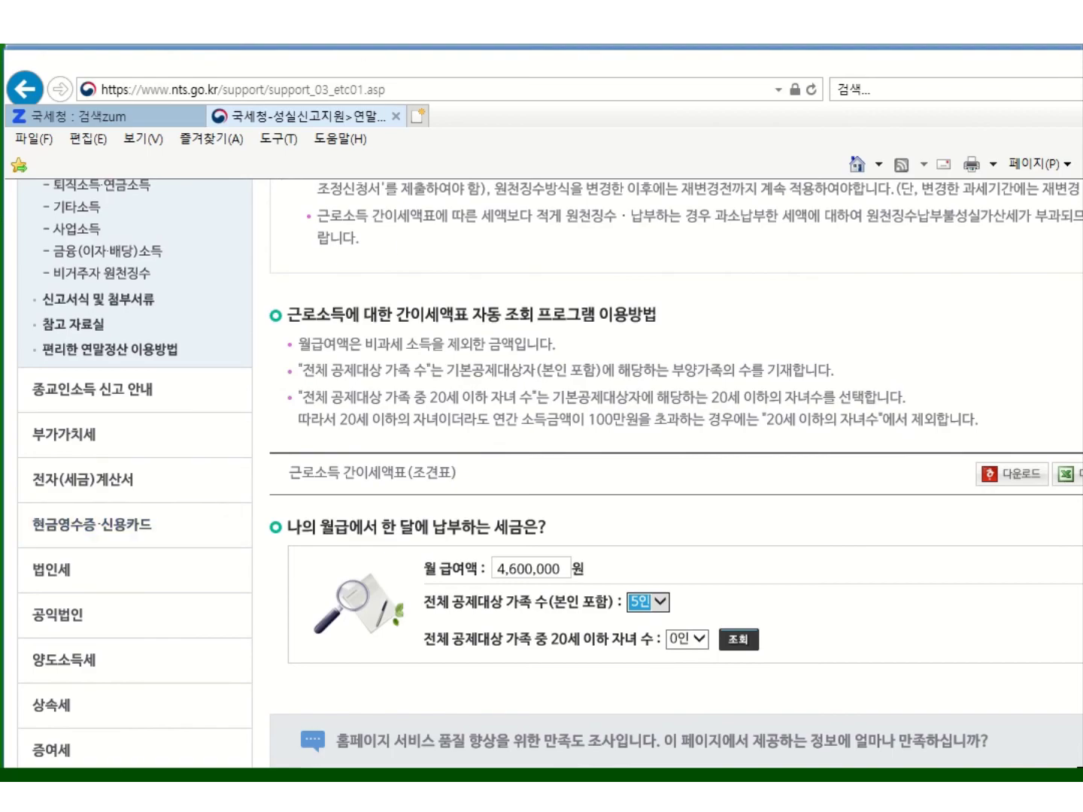
Step: Recheck the first employee's dependants in 사원등록, set 20세 이하 자녀 수 to 2인 in the tax lookup and view the calculated monthly tax
left_click(235, 775)
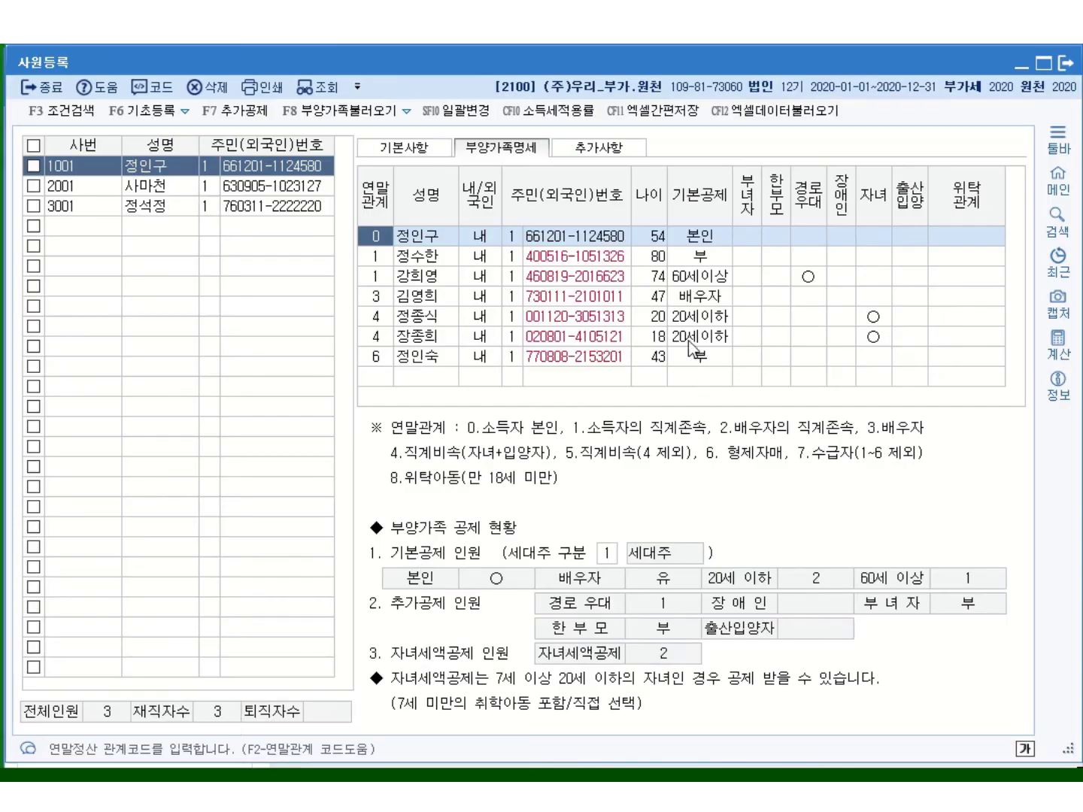
key("alt+Tab")
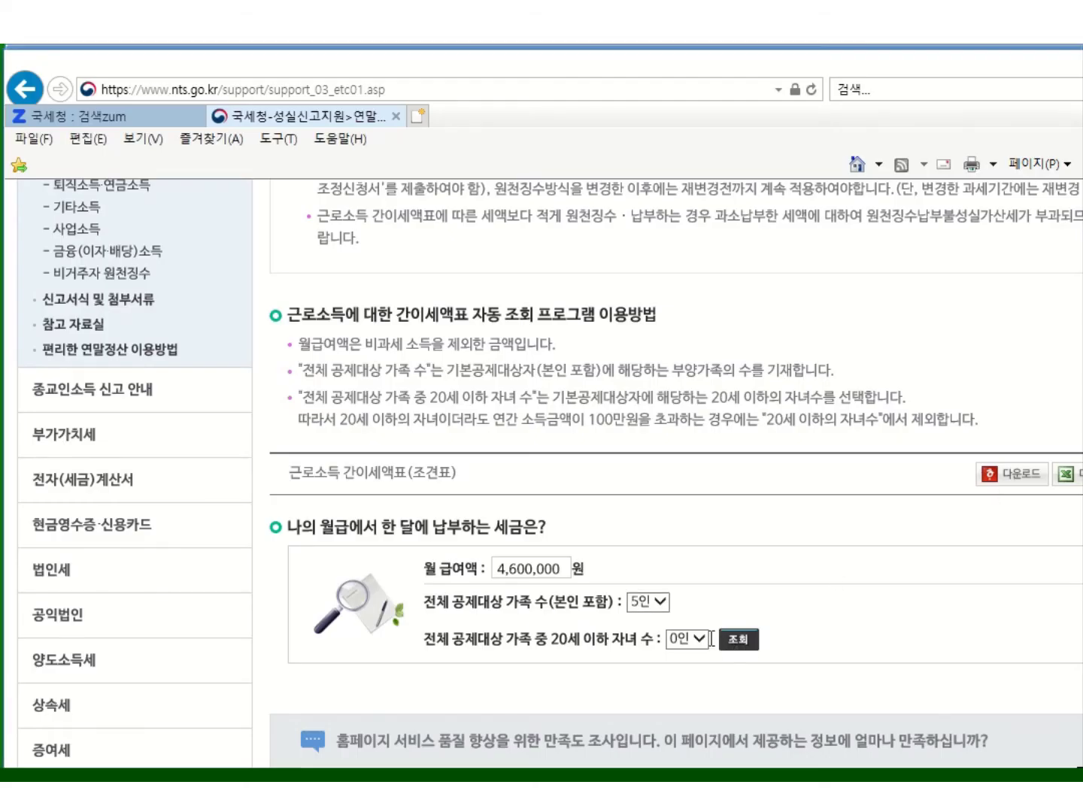
left_click(700, 640)
left_click(683, 676)
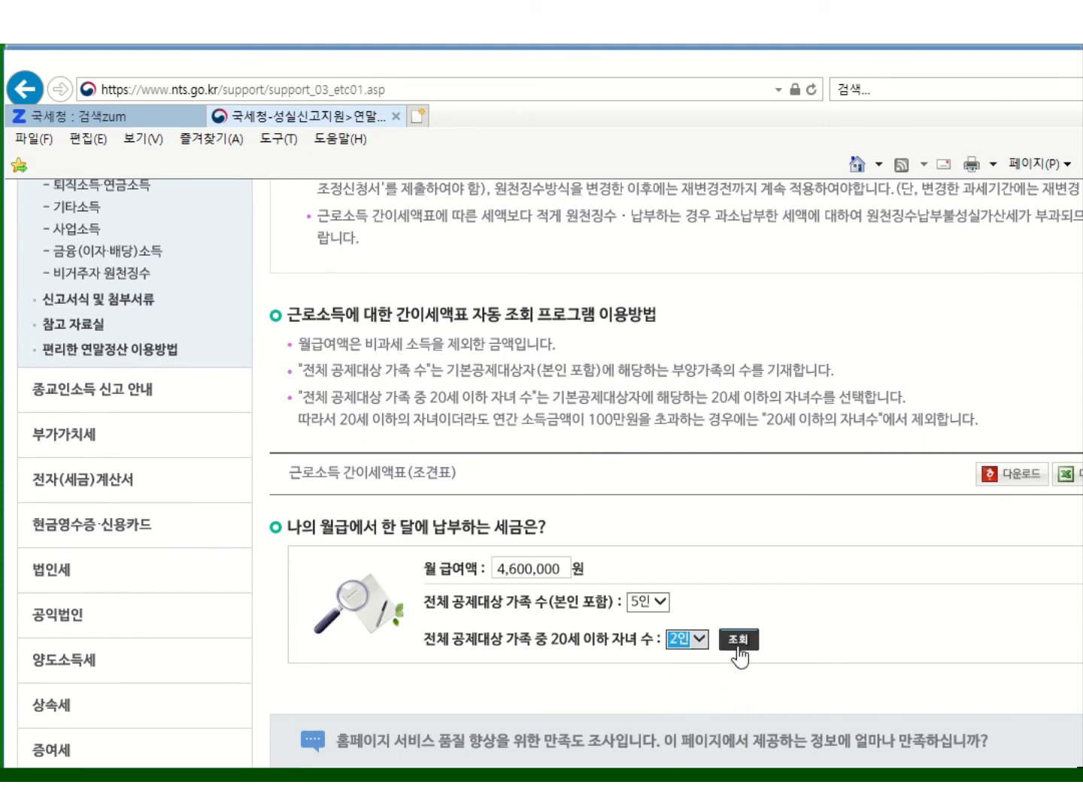
left_click(737, 645)
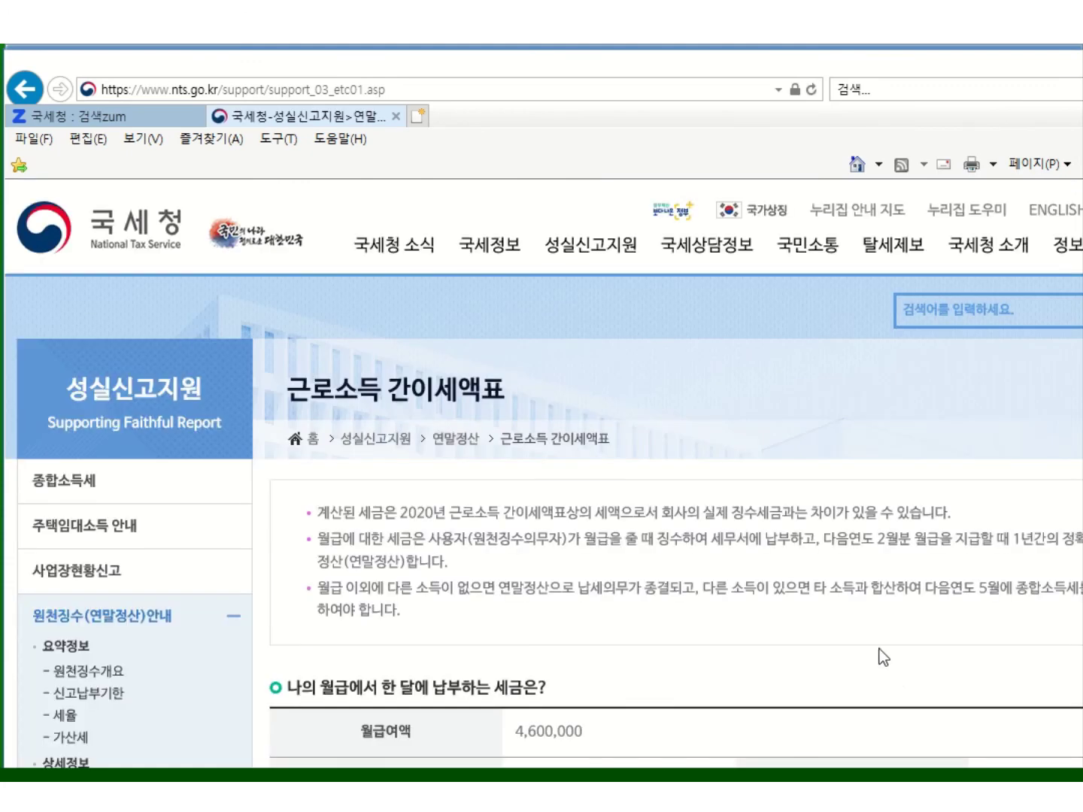
scroll(877, 637, "down", 5)
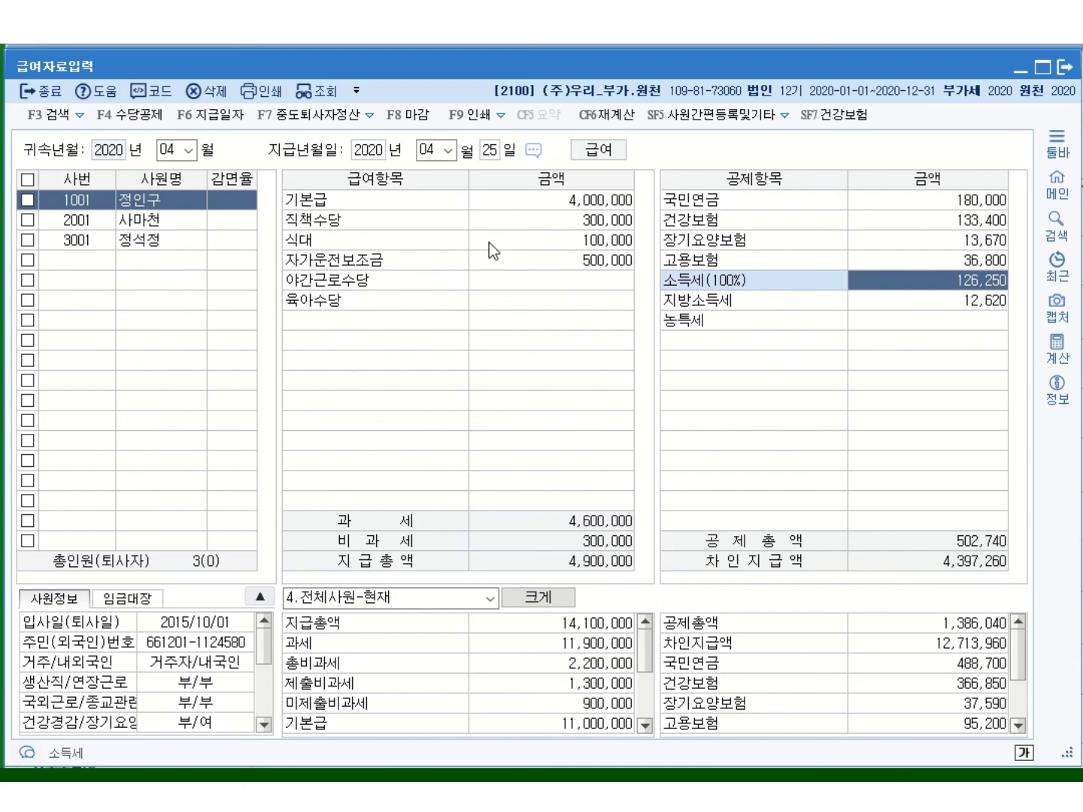
Step: Set the 귀속 month to 05 with payment on 2020-05-25, copy the previous month's 급여대장 including the 임금대장, and view the third employee's entries
left_click(187, 153)
left_click(194, 223)
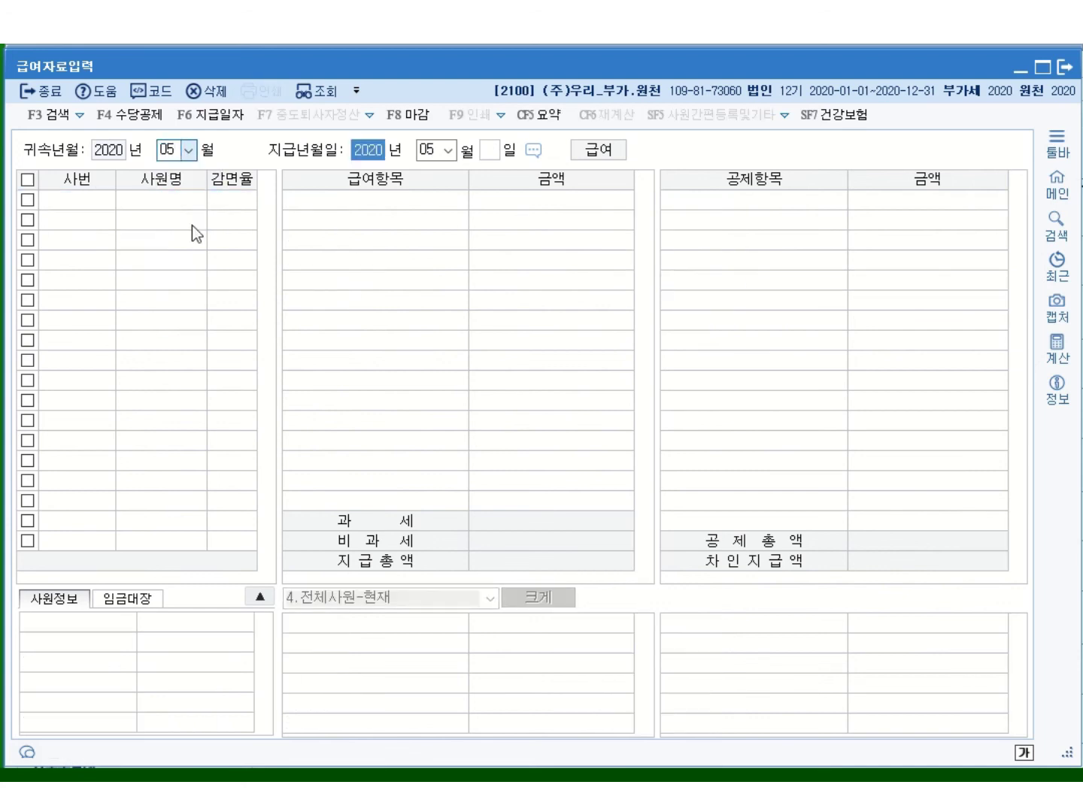
key("Return")
key("Return")
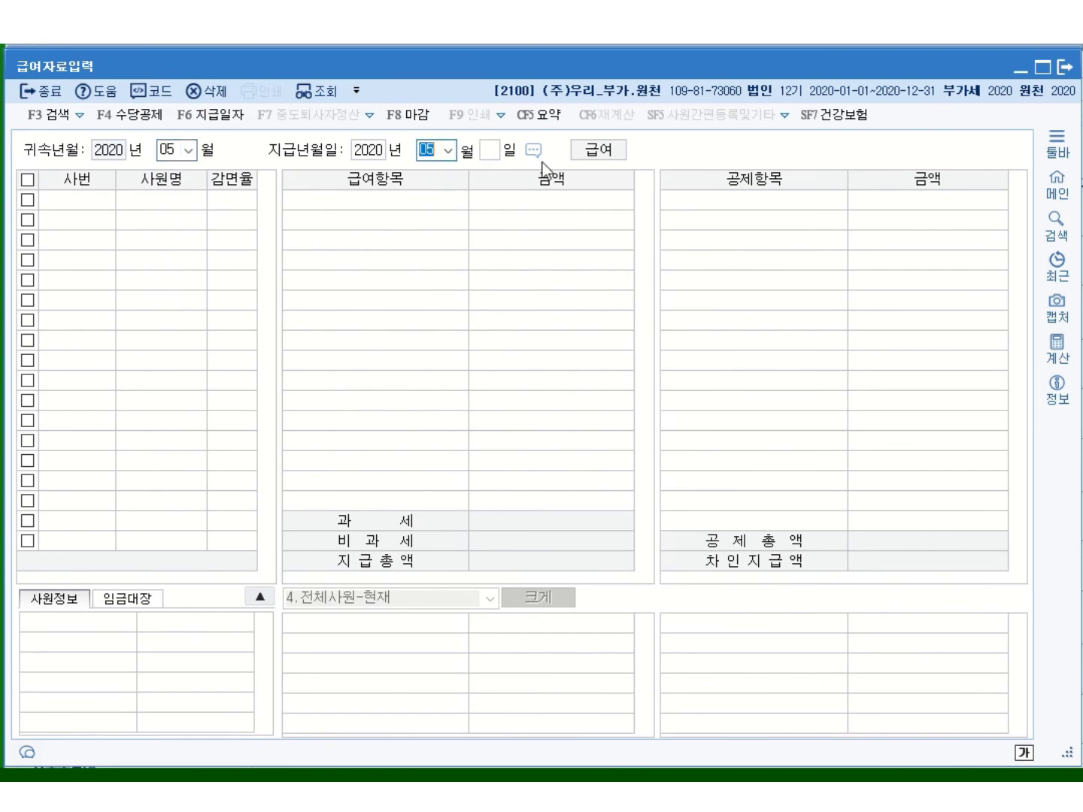
type("25")
key("Return")
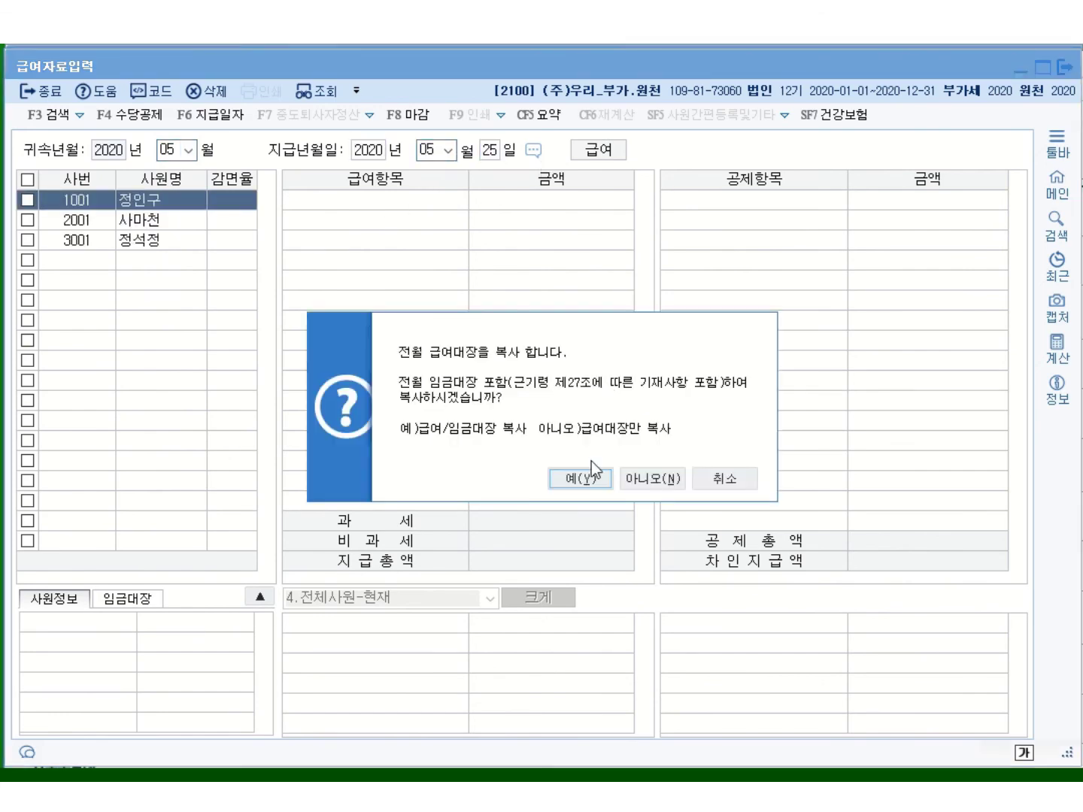
left_click(582, 476)
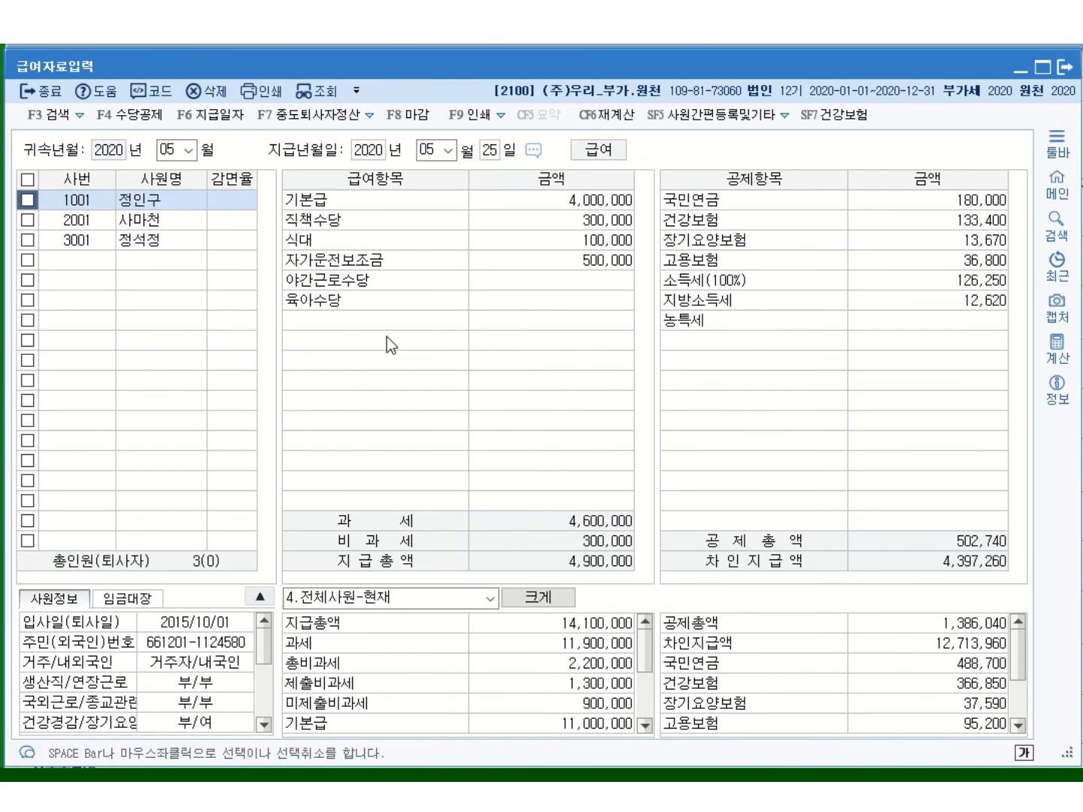
left_click(188, 245)
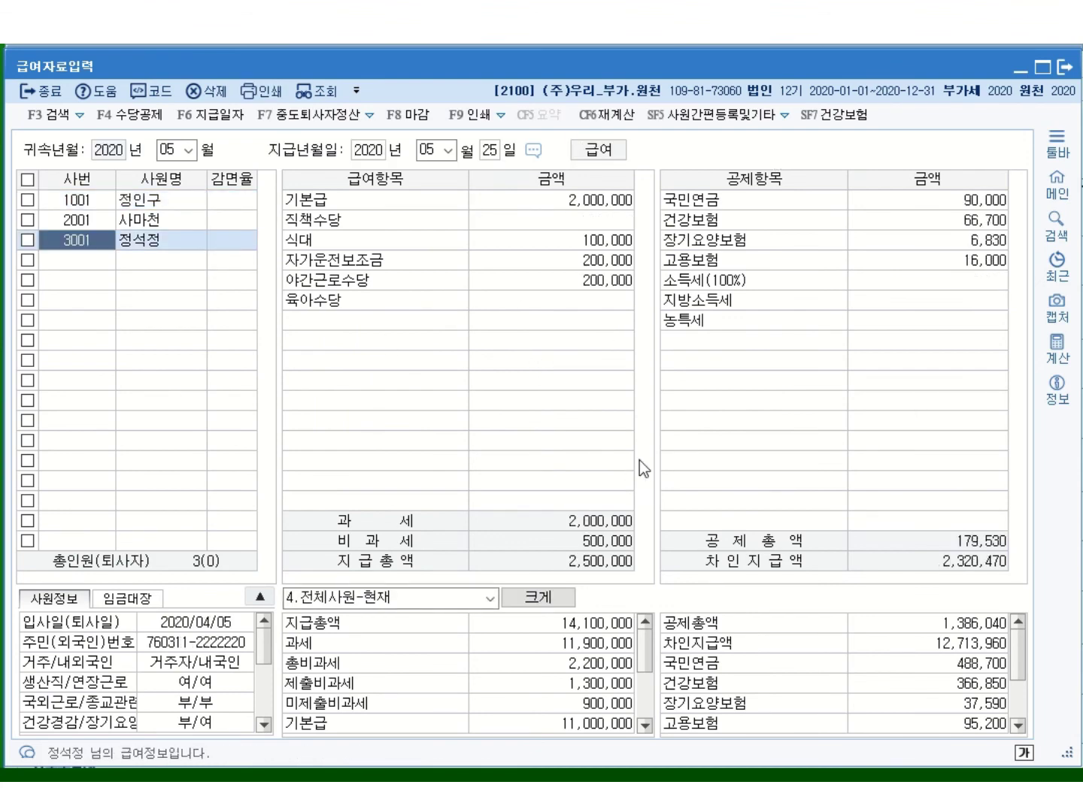
Step: Copy the 2020-05 payroll, 임금대장 included, to 귀속월 2020-06 with payment date 2020-06-25
left_click(214, 114)
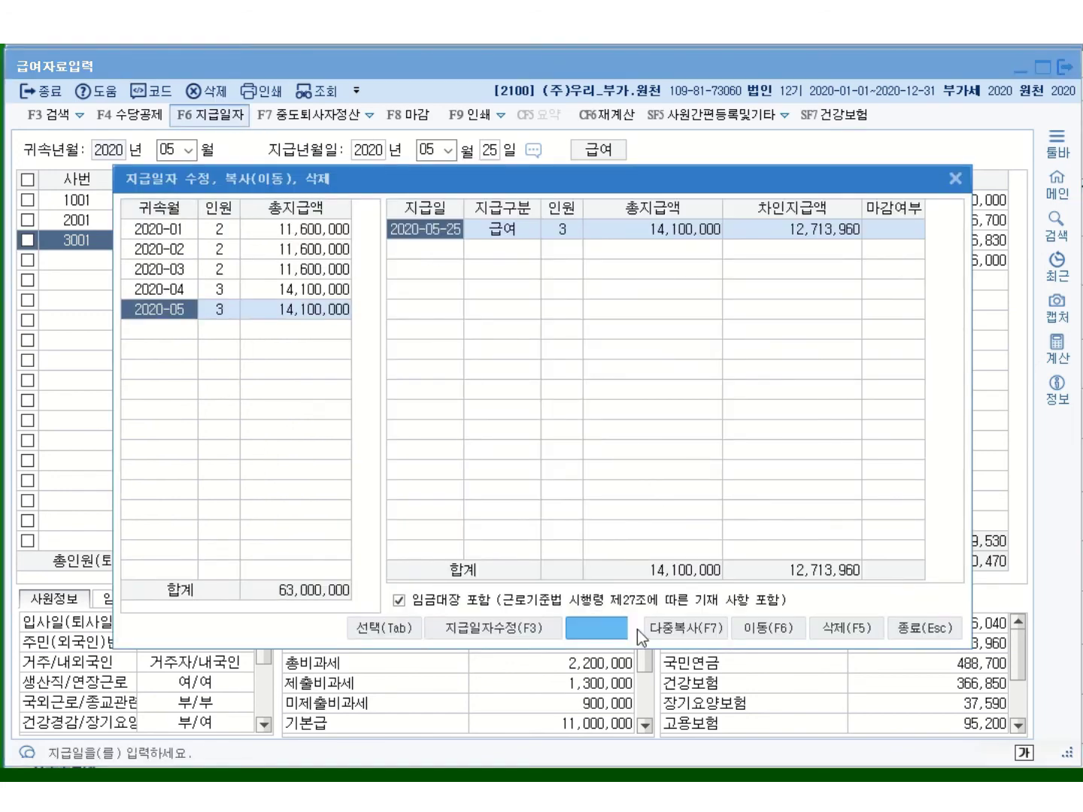
left_click(616, 628)
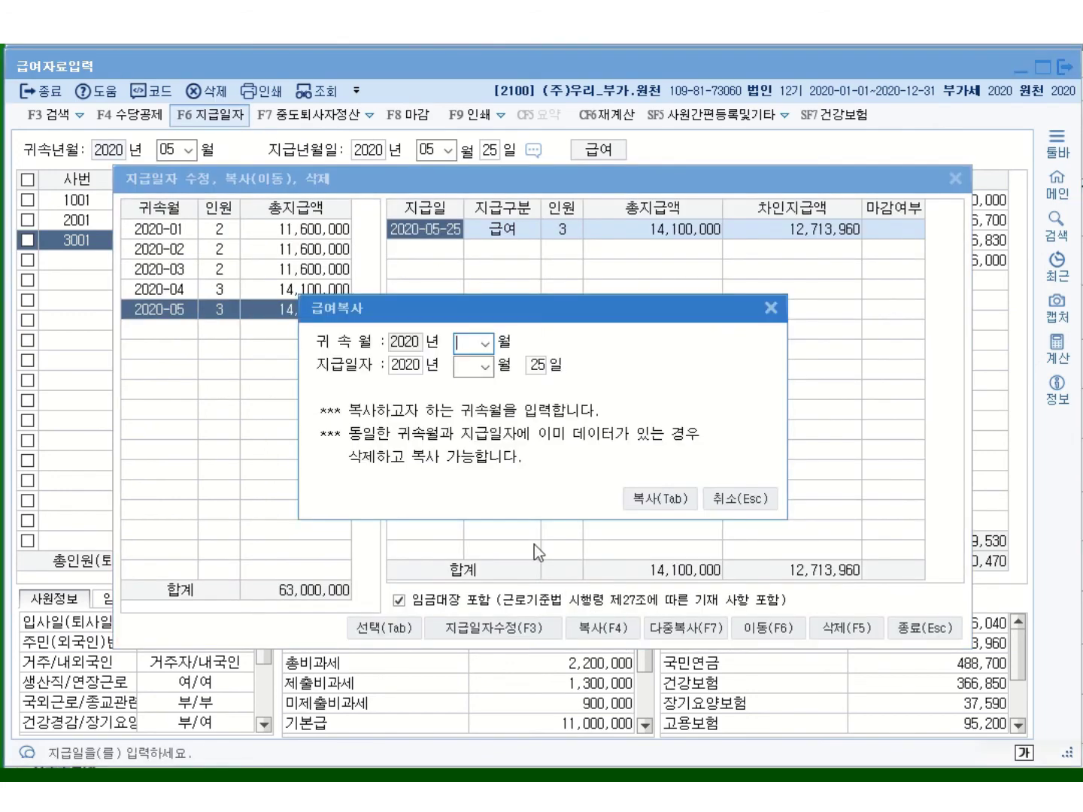
left_click(485, 344)
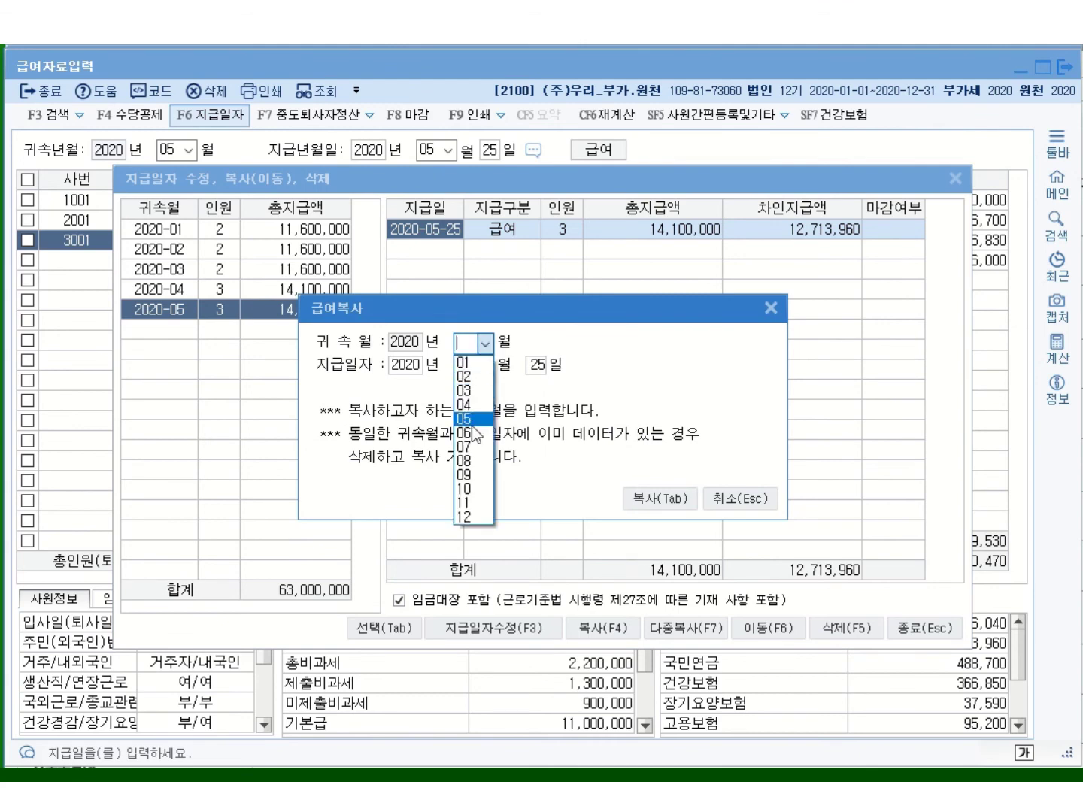
left_click(471, 434)
left_click(487, 372)
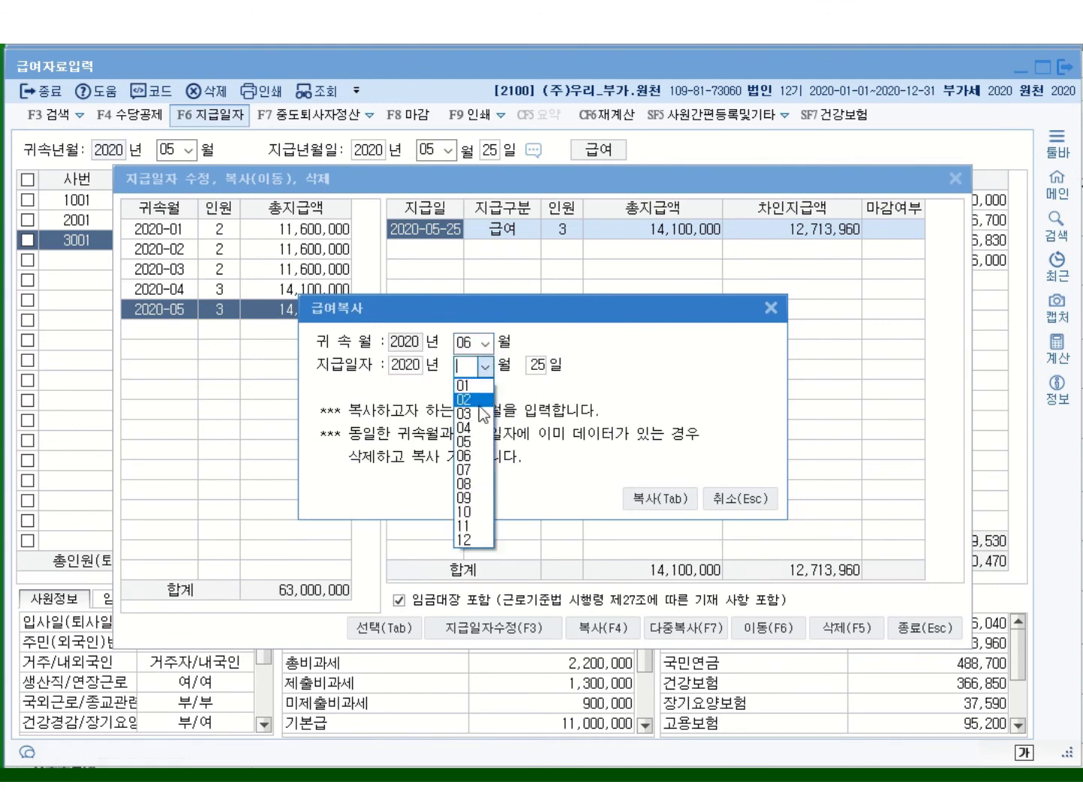
left_click(471, 454)
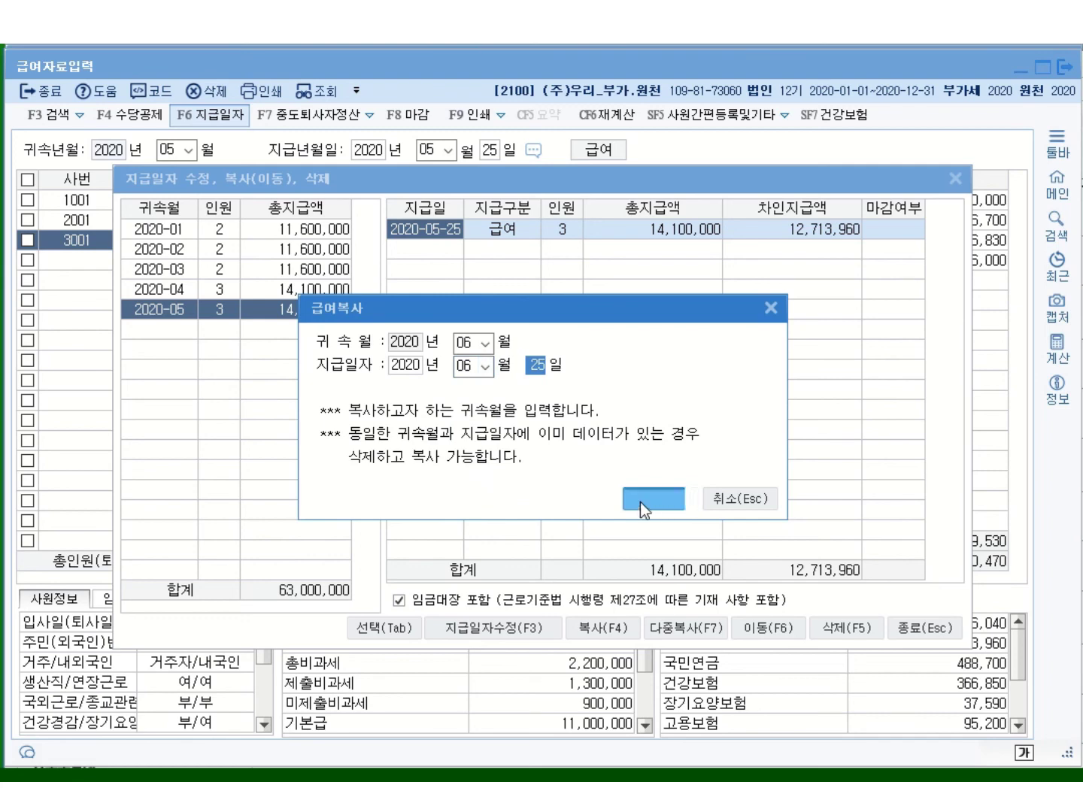
left_click(661, 501)
left_click(519, 442)
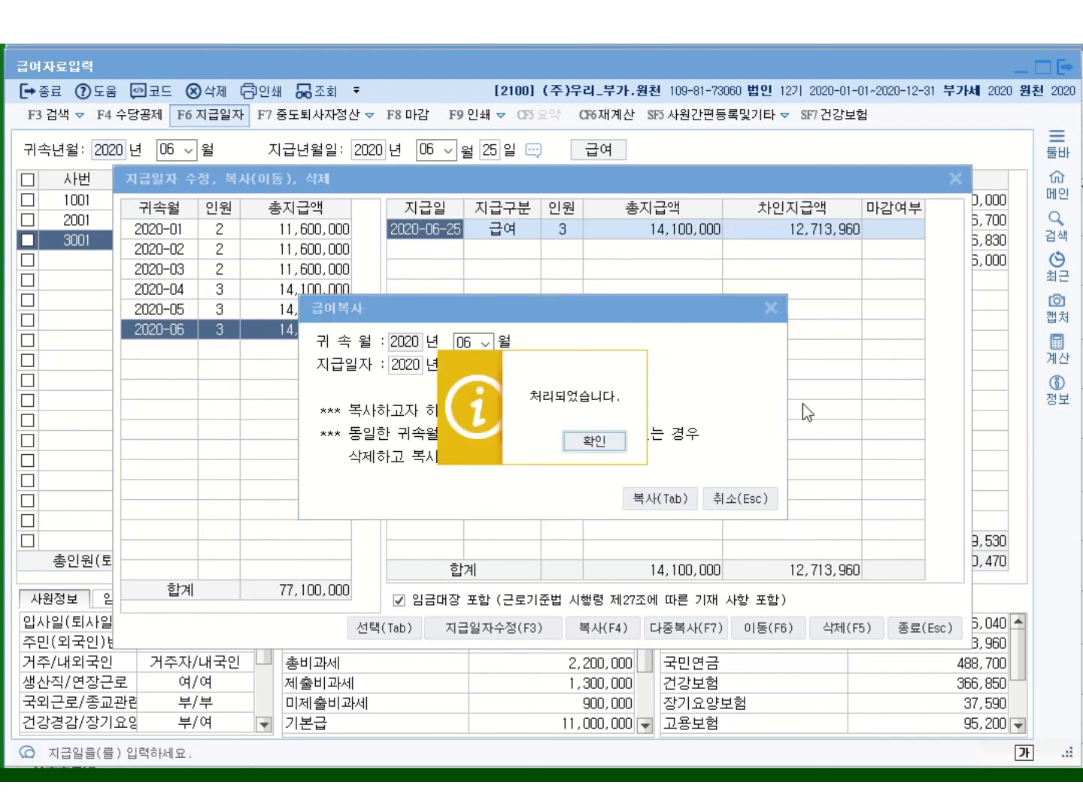
left_click(594, 442)
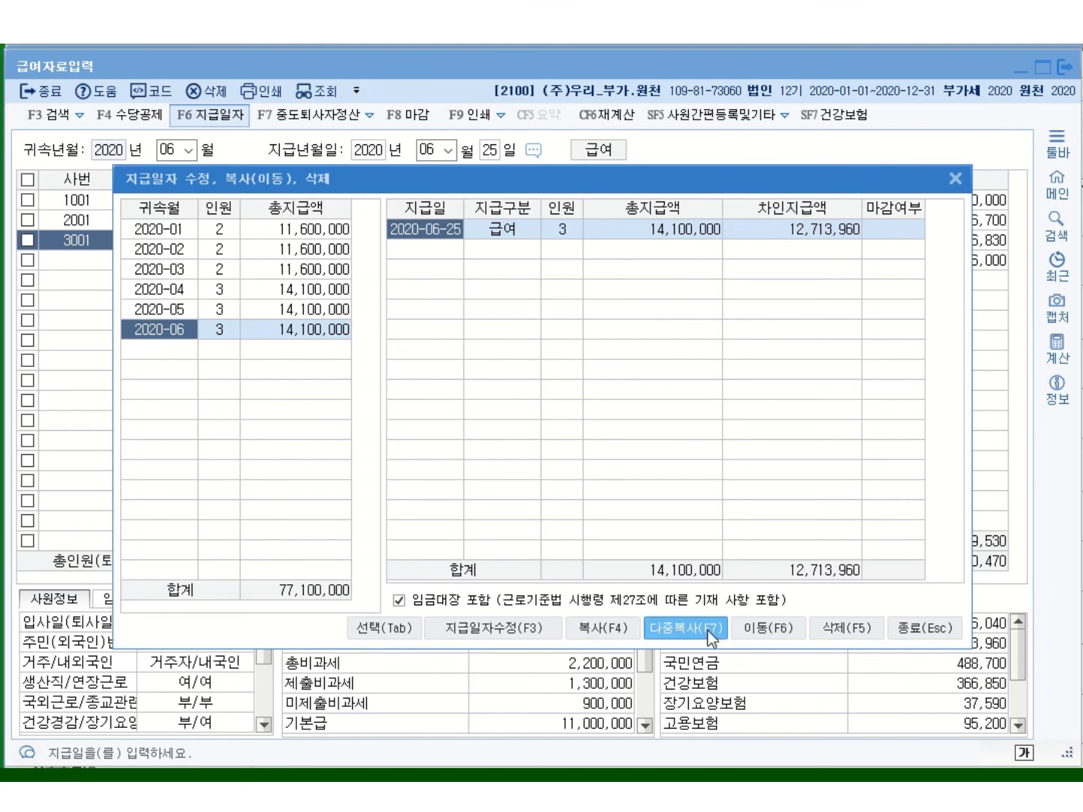
Step: Multi-copy the 2020-06 payroll to 귀속월 07 through 10 of 2020, using 1.당월지급 with payment on day 25
left_click(684, 628)
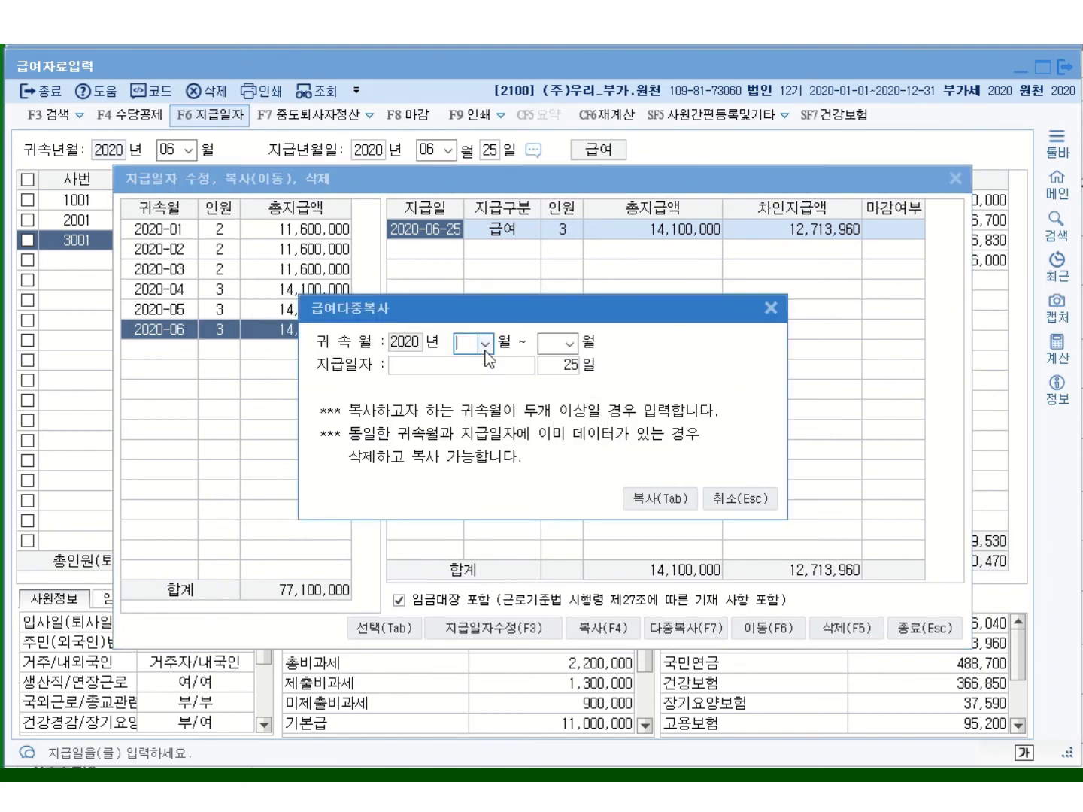
left_click(485, 343)
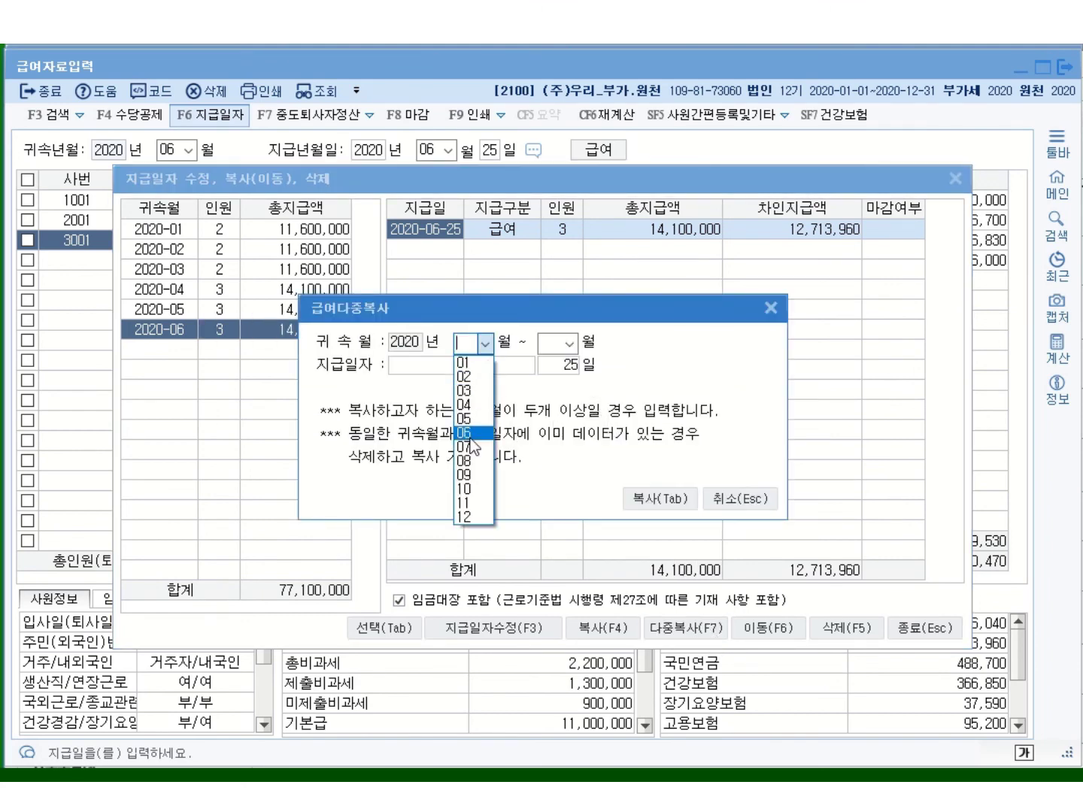
left_click(467, 447)
left_click(571, 344)
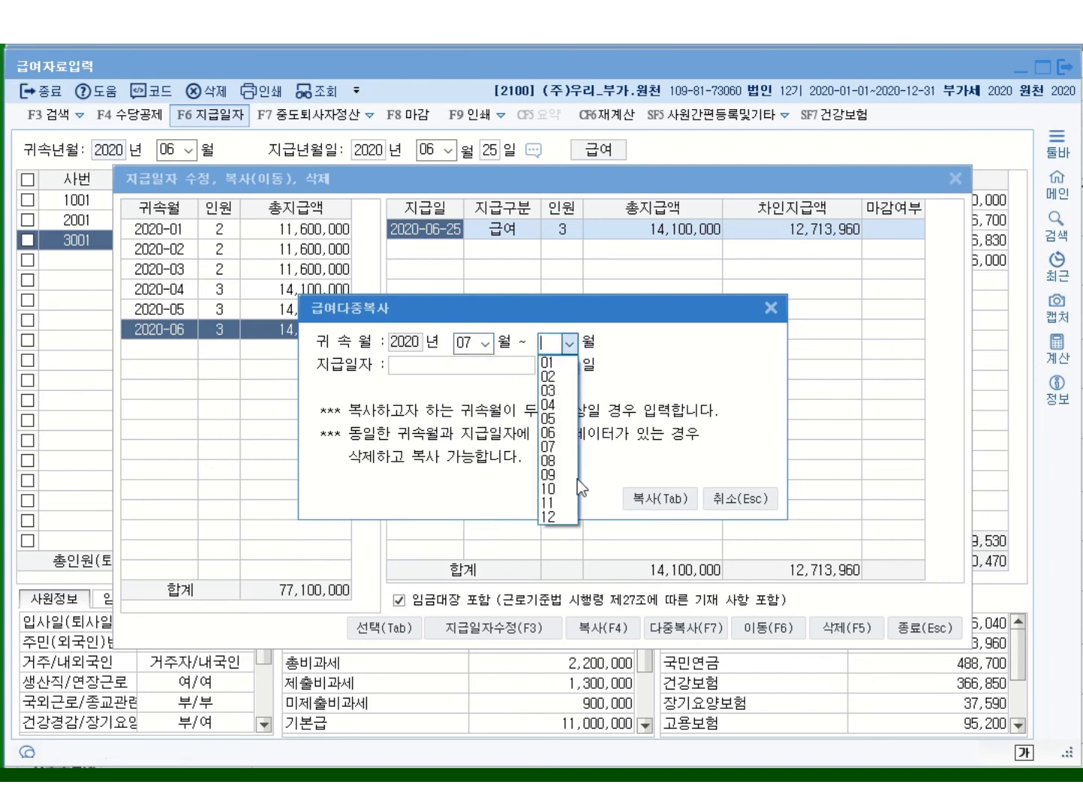
left_click(563, 487)
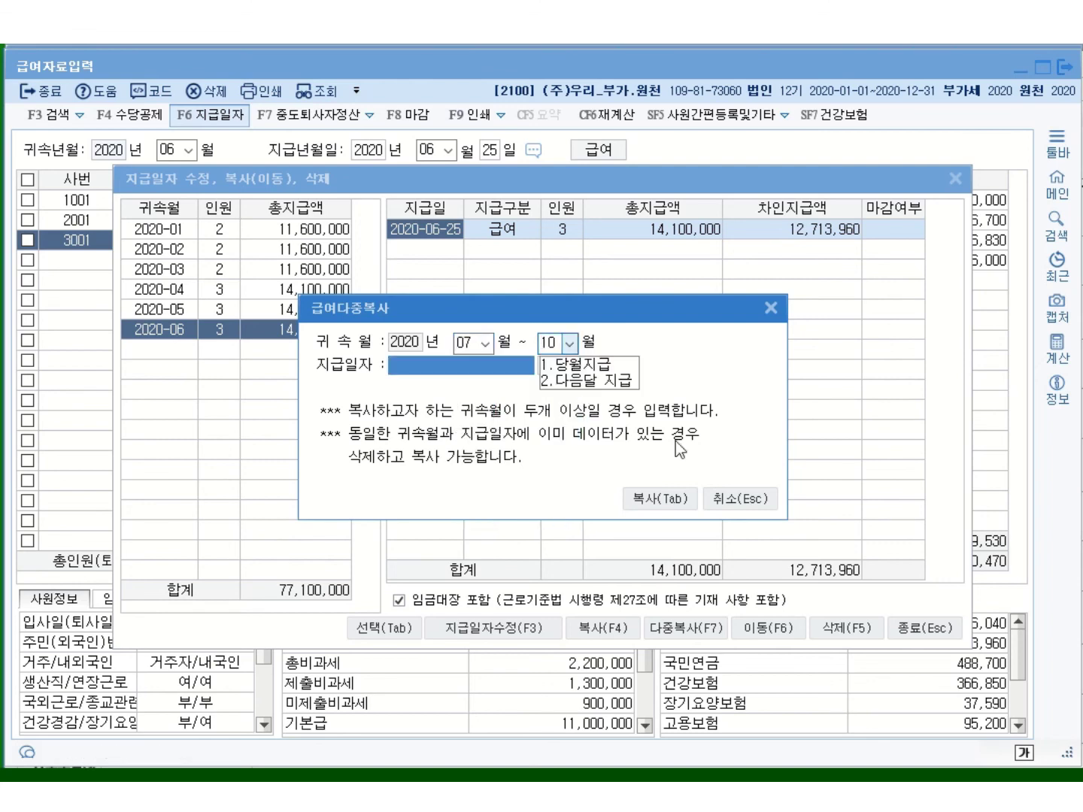
left_click(602, 367)
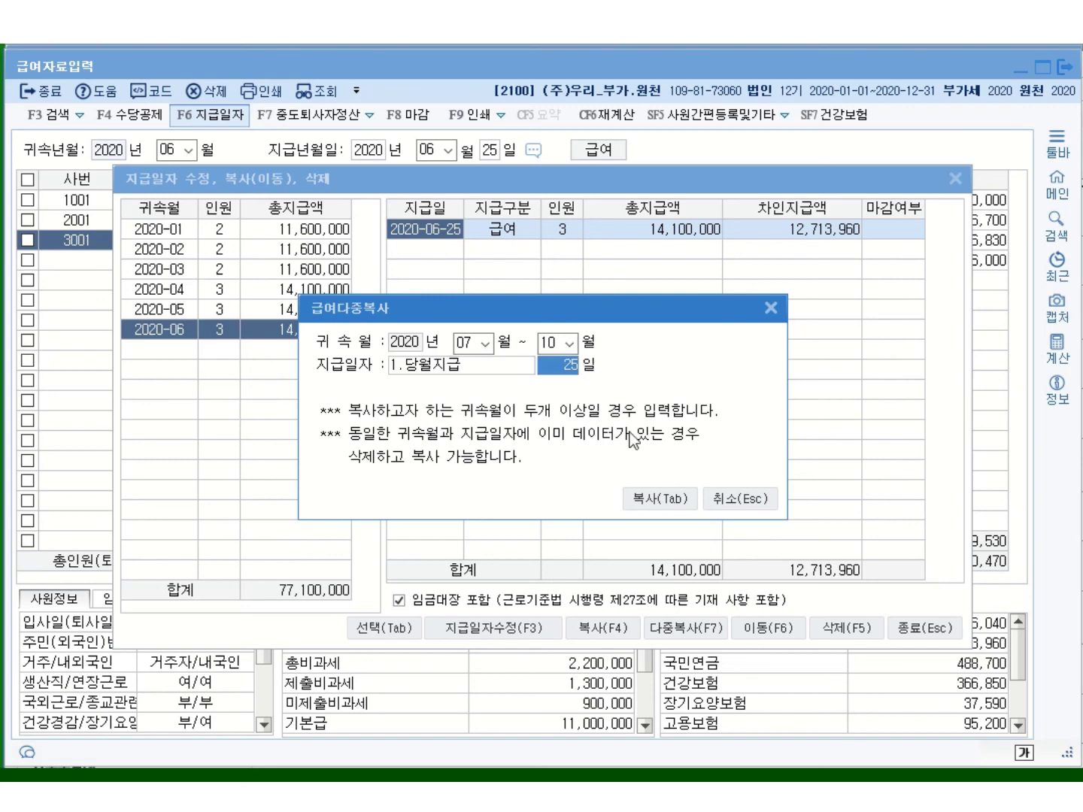
left_click(678, 498)
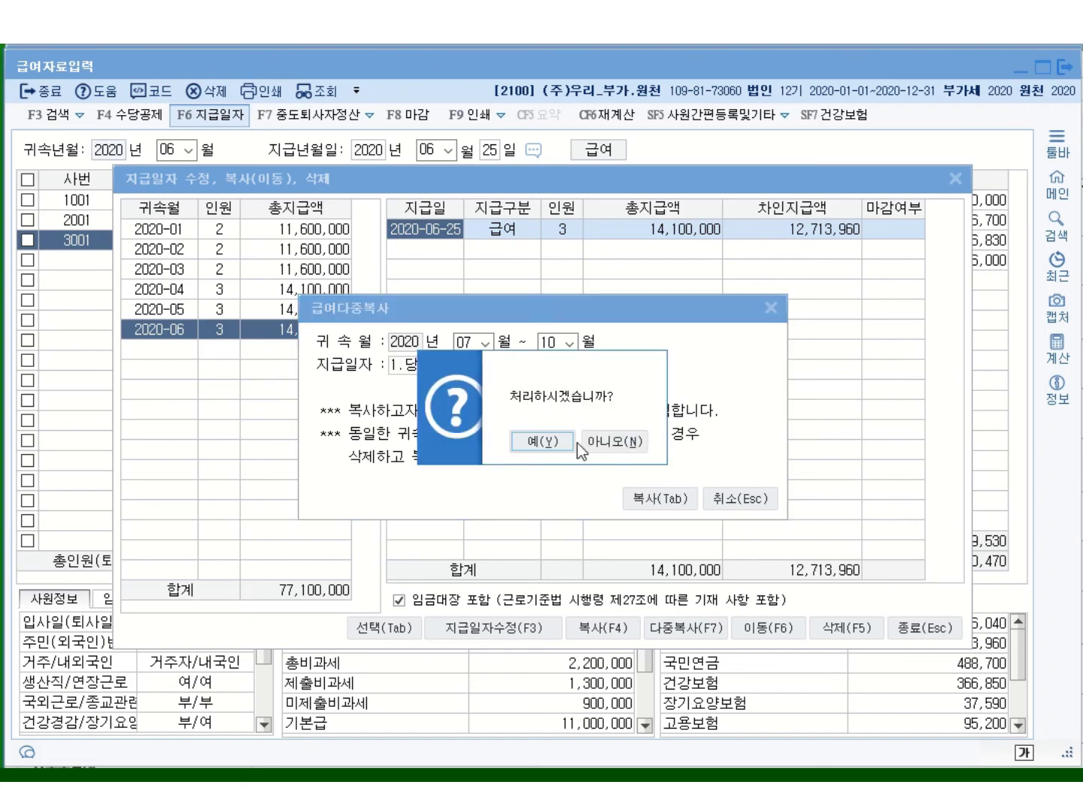
key("Return")
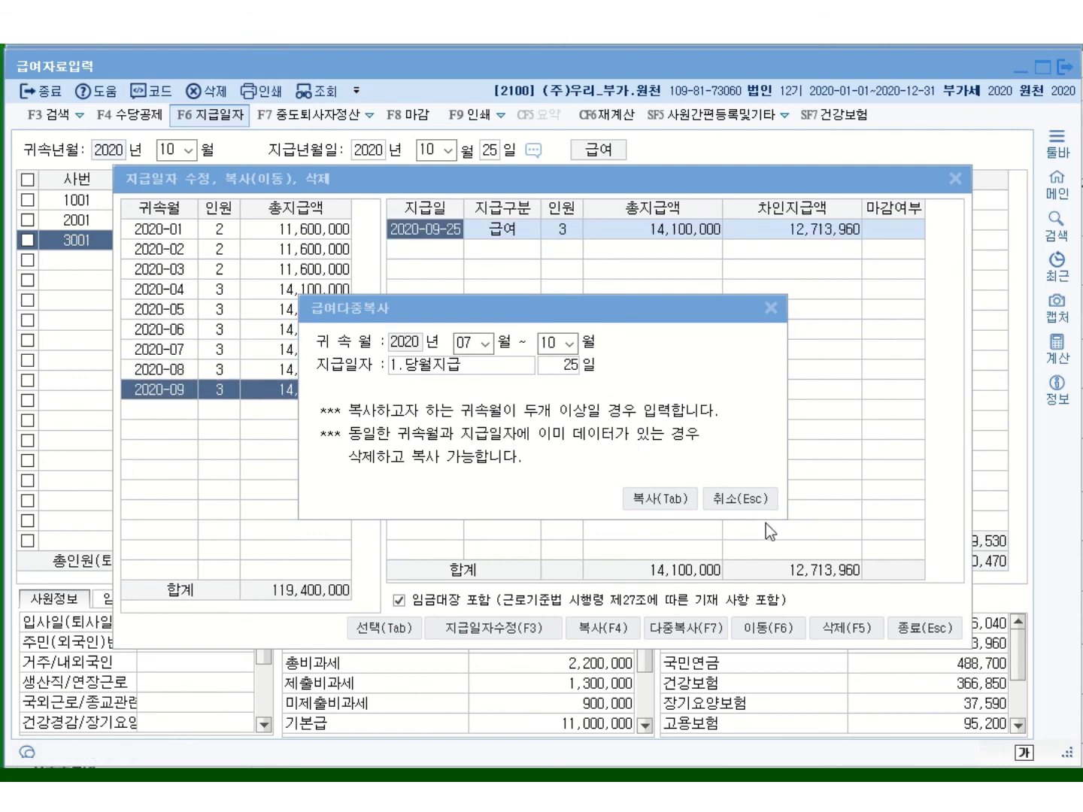
left_click(606, 451)
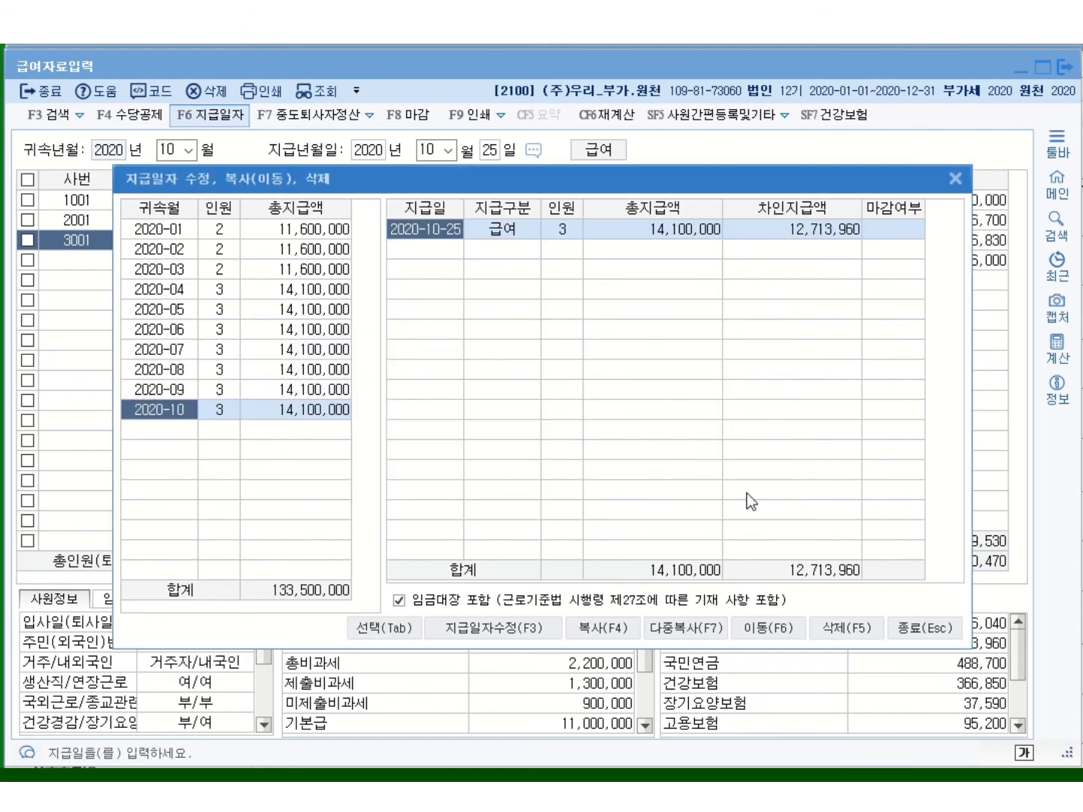
Step: Review the payment date and totals of each payroll month from 2020-06 to 2020-10 in the 지급일자 list
left_click(180, 329)
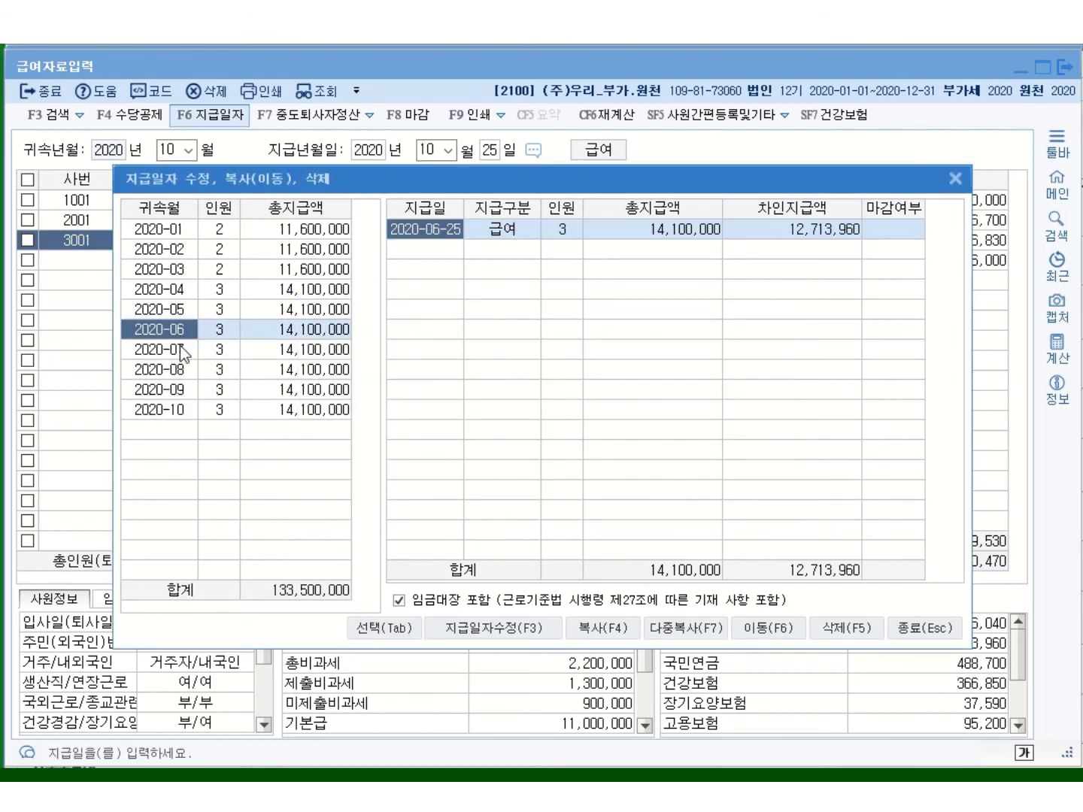
left_click(180, 348)
left_click(182, 368)
left_click(185, 390)
left_click(191, 410)
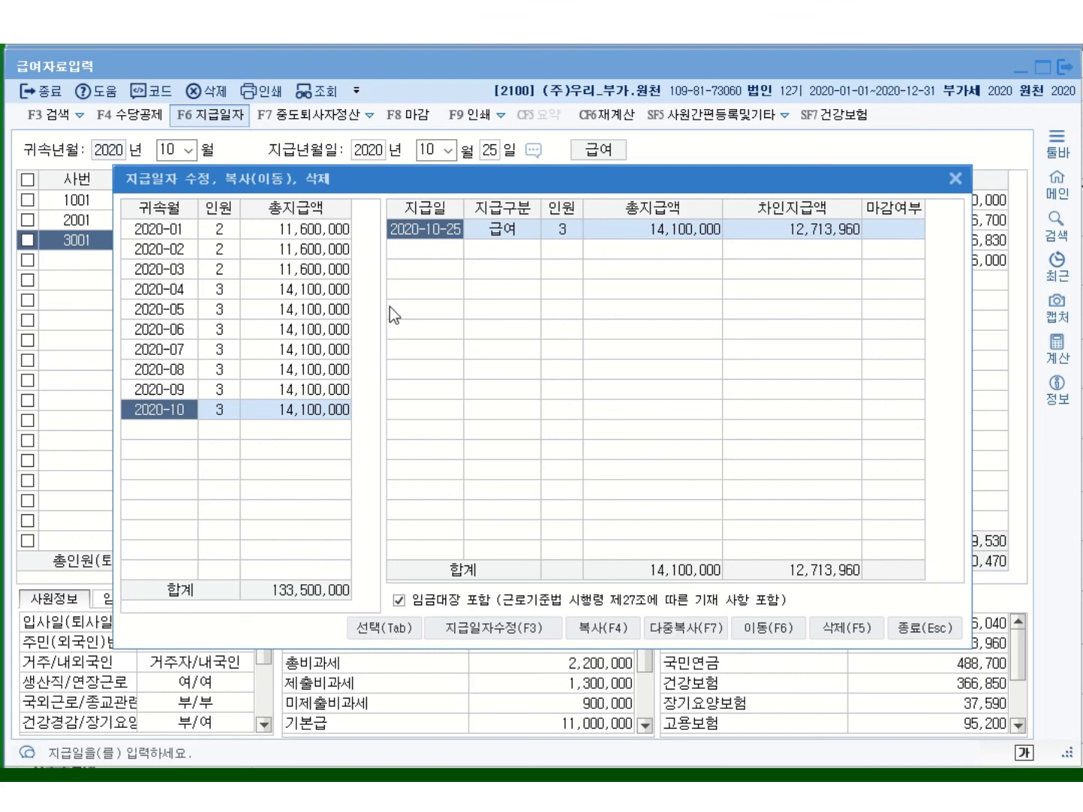
left_click(180, 392)
left_click(174, 369)
left_click(173, 349)
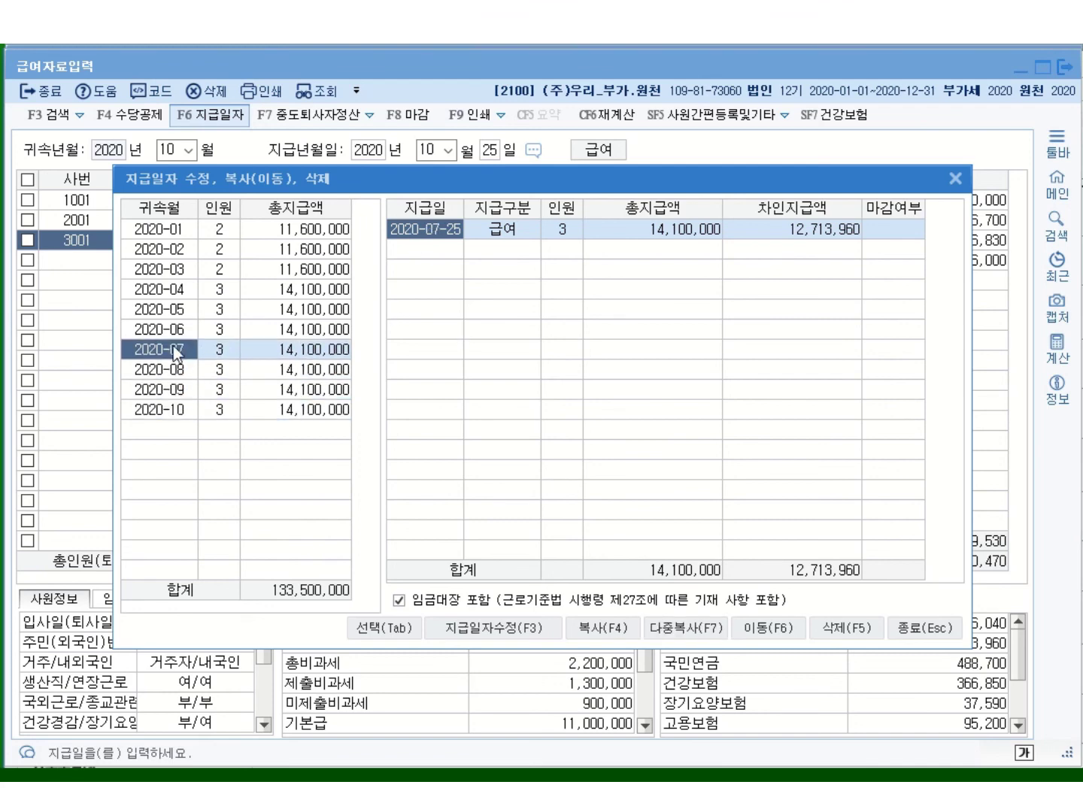
left_click(174, 328)
left_click(279, 409)
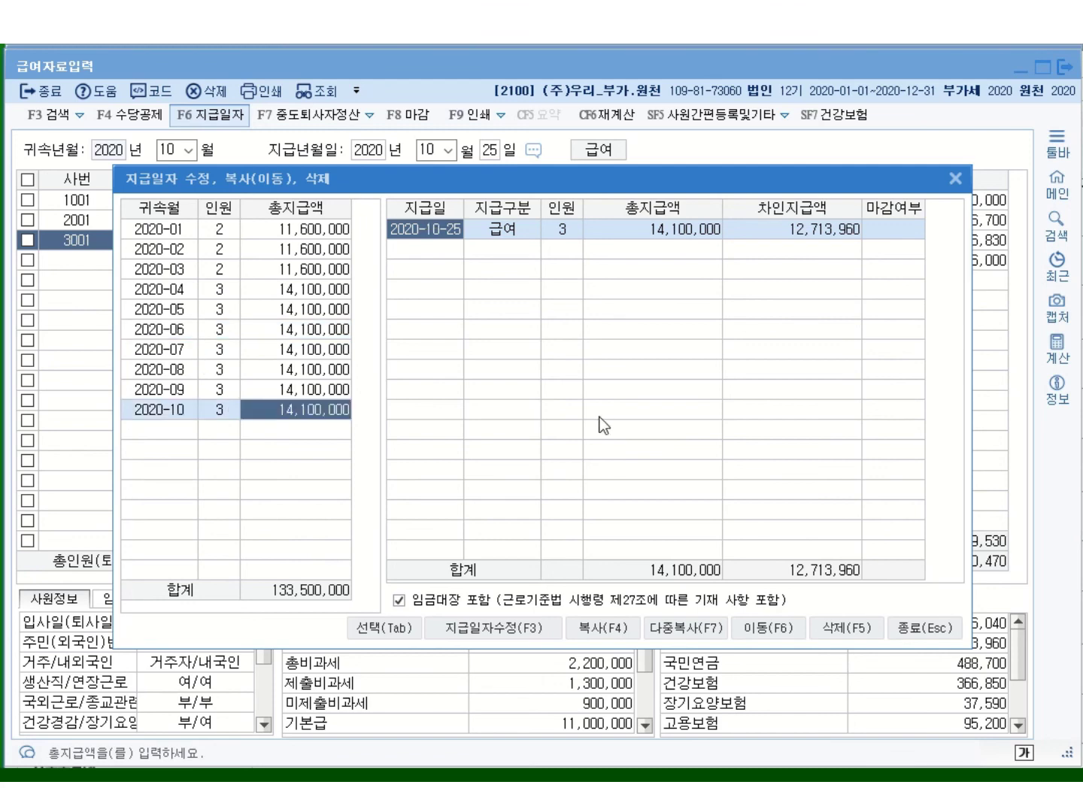